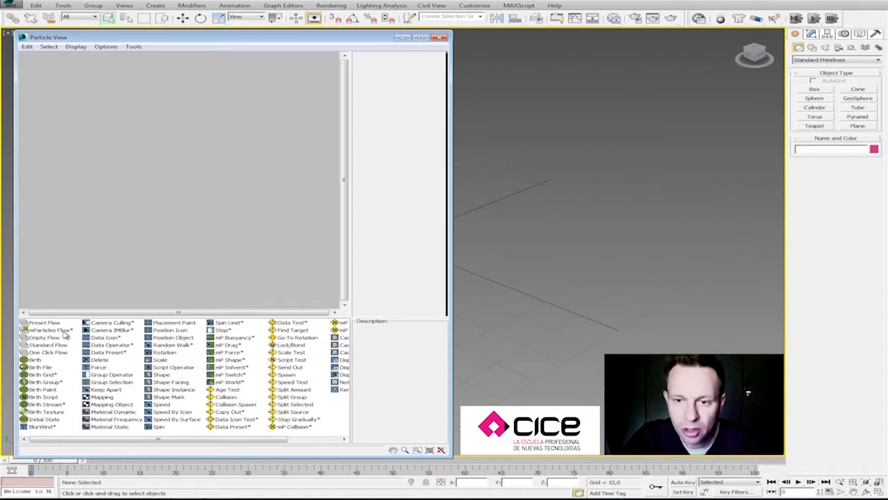
Add an mParticles Flow system to the empty particle canvas and close the MassFX Toolbar.
drag(52, 330, 73, 106)
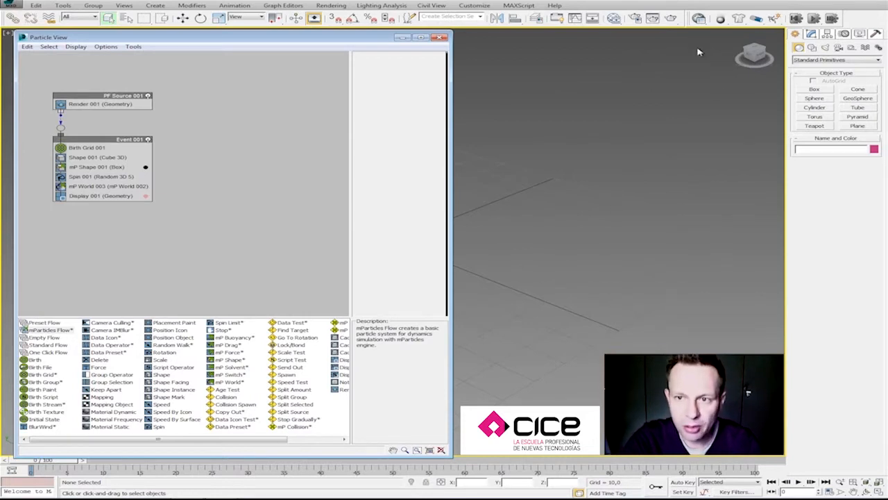
drag(690, 19, 674, 56)
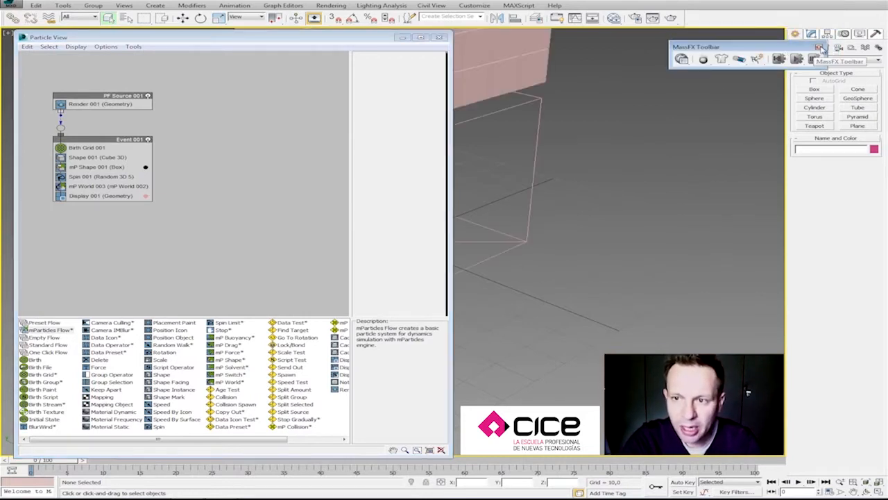
click(819, 48)
middle_drag(606, 340, 652, 349)
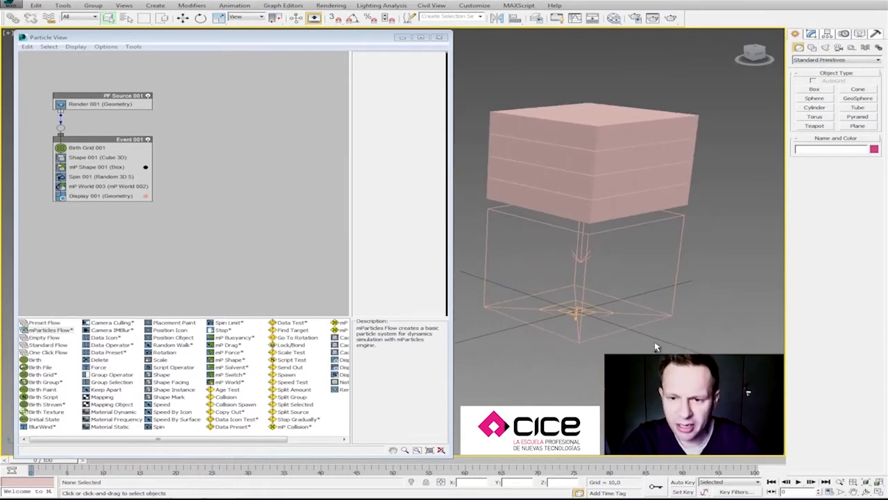
middle_drag(539, 368, 554, 380)
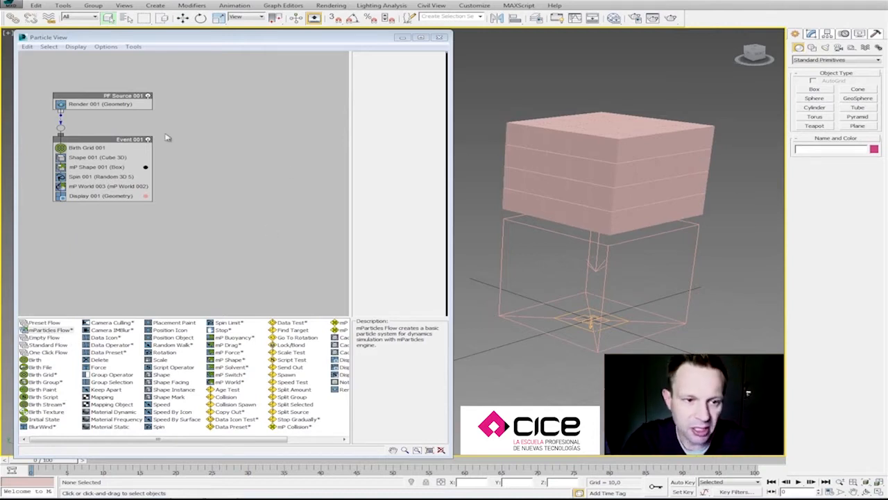
middle_drag(499, 199, 491, 187)
alt+middle_drag(644, 215, 626, 191)
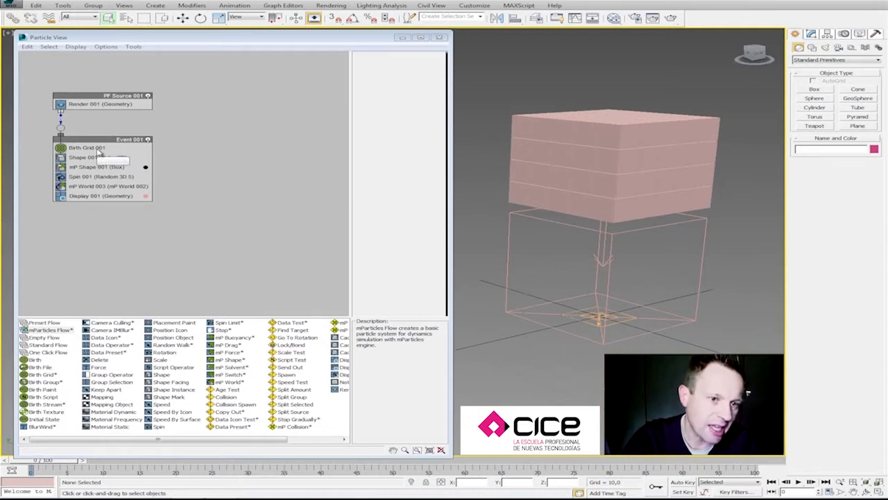
Open the mP World driver's parameters from the mP World operator and examine its gravity, ground collision and simulation caching settings.
click(95, 188)
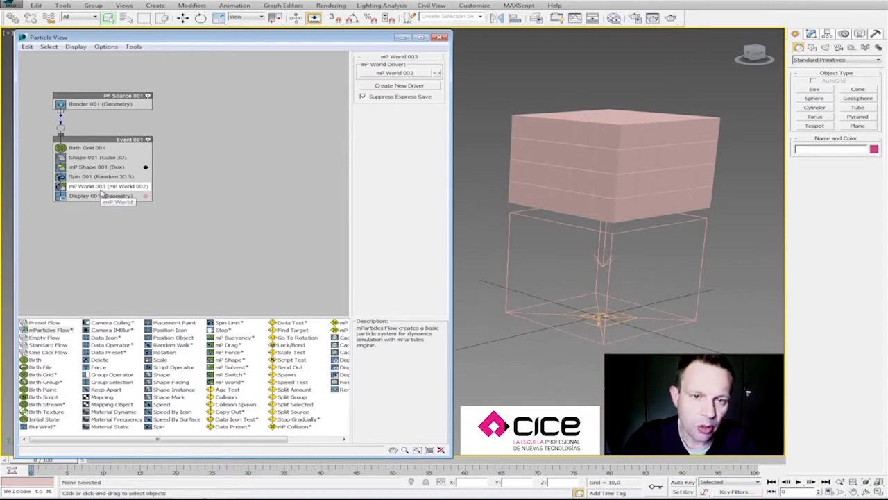
click(437, 74)
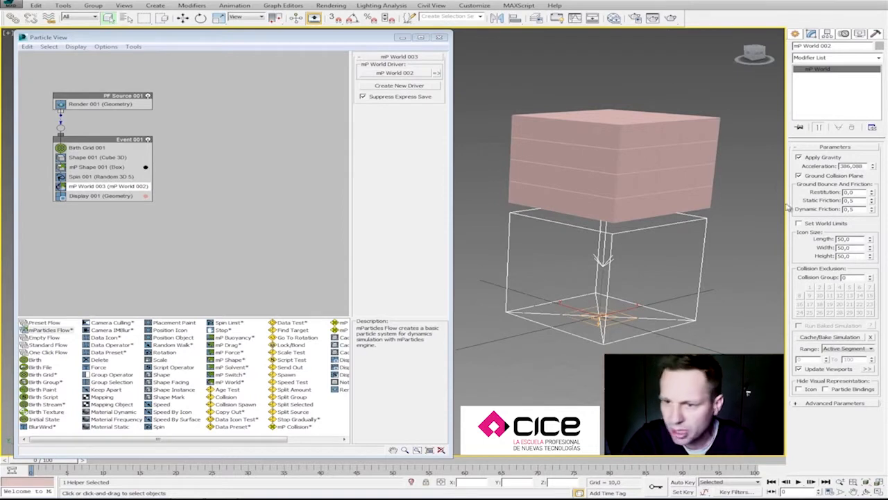
middle_drag(724, 220, 715, 223)
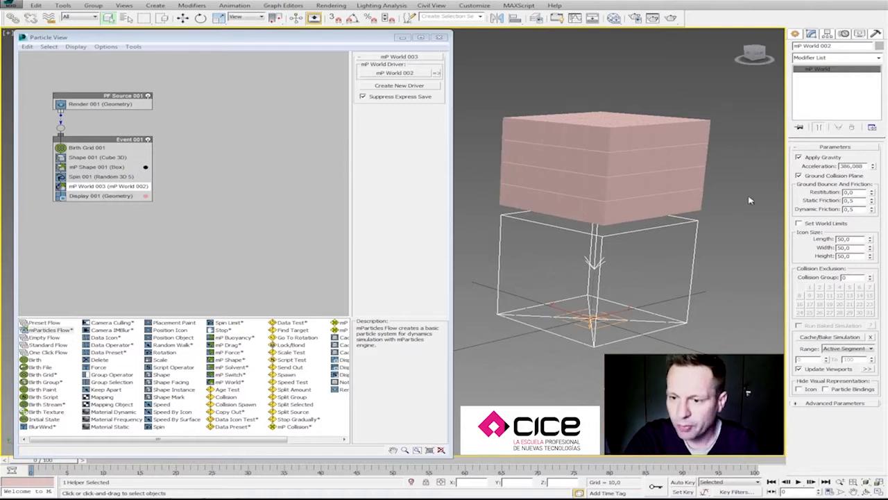
middle_drag(608, 310, 614, 311)
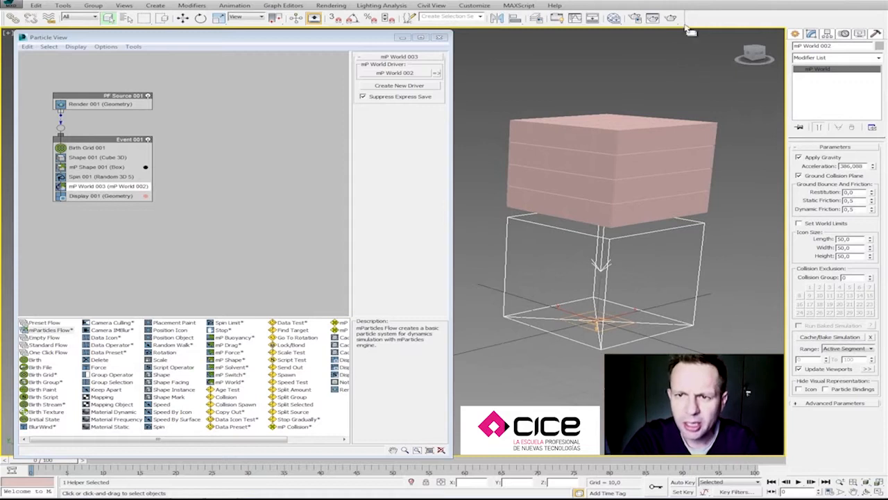
middle_drag(639, 212, 647, 221)
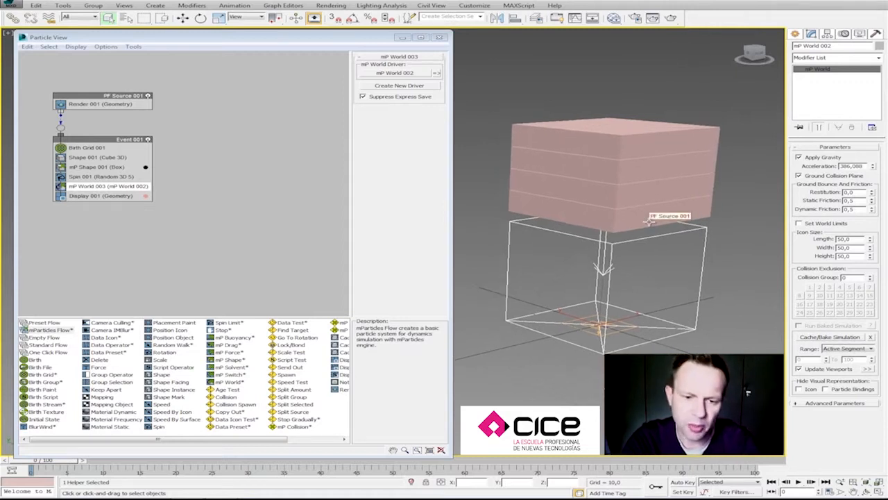
middle_drag(544, 263, 543, 269)
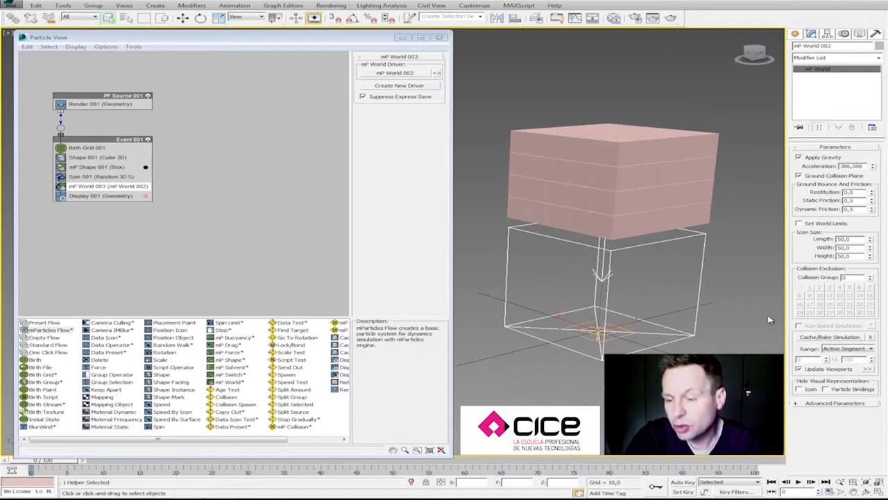
middle_drag(657, 304, 658, 313)
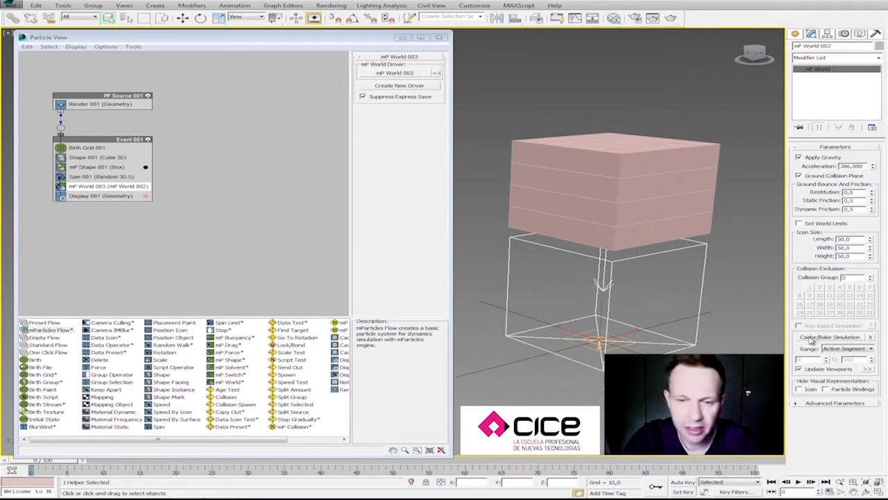
middle_drag(782, 218, 781, 190)
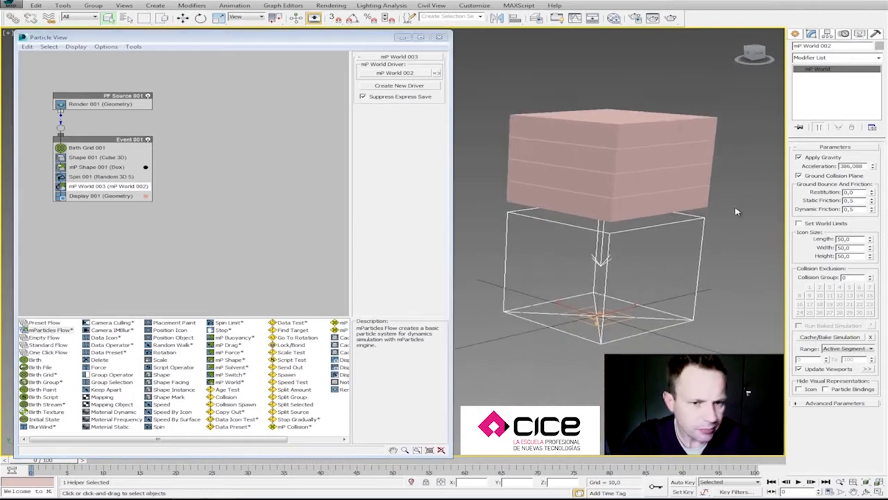
Set the icon length and width of the Birth Grid operator to 100.
click(89, 148)
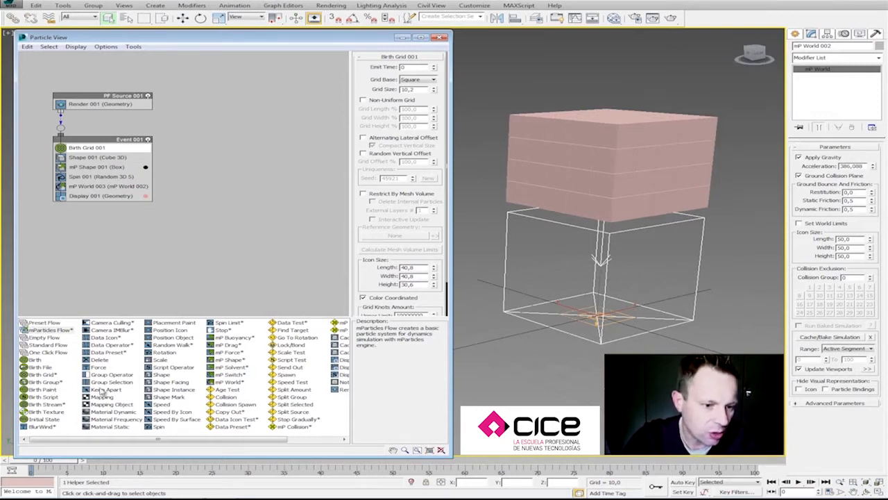
scroll(387, 215, down, 3)
drag(427, 233, 373, 236)
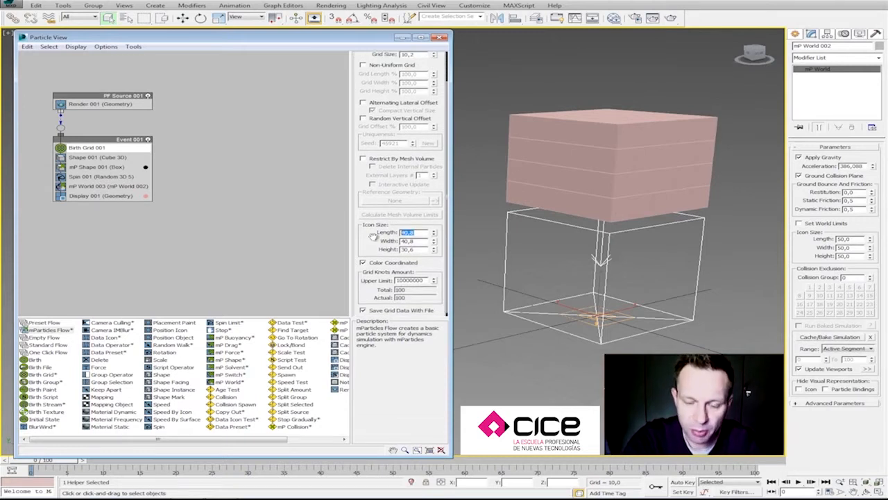
text(100)
key(Tab)
text(100)
key(Return)
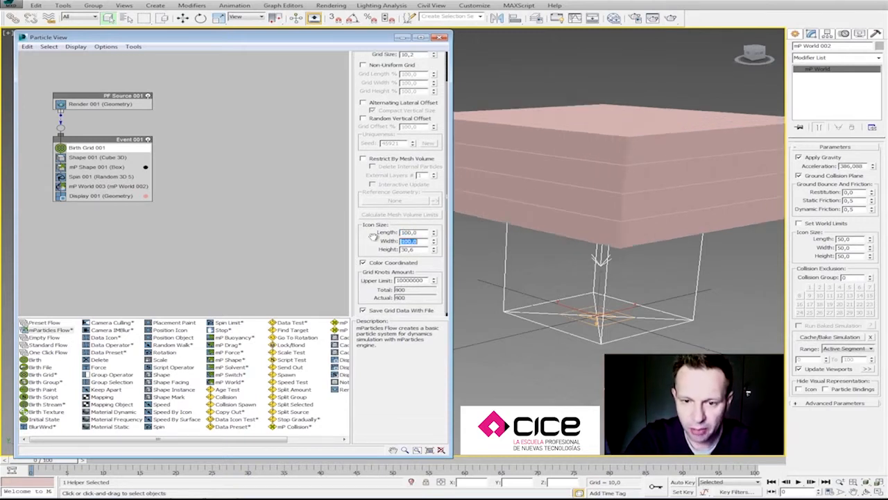
scroll(656, 309, down, 4)
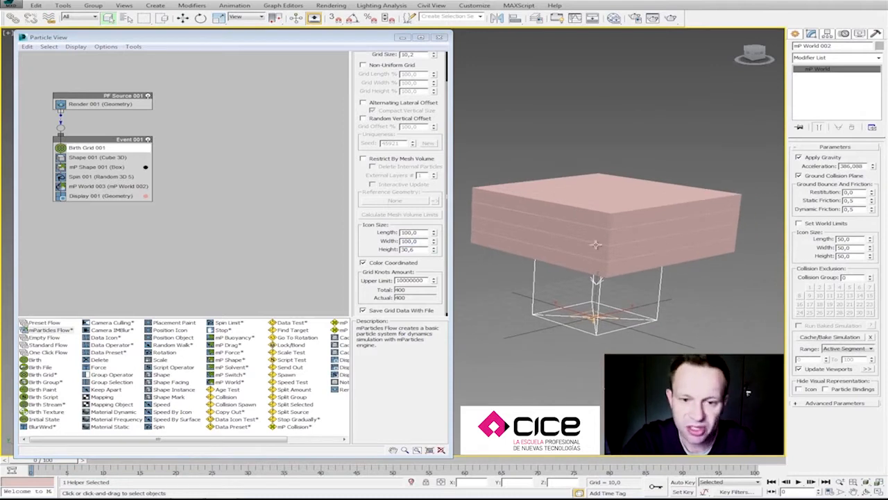
Enlarge the Birth Grid icon to length 105, width 147 and height 53.856, and switch the interface to Expert Mode.
drag(436, 253, 439, 230)
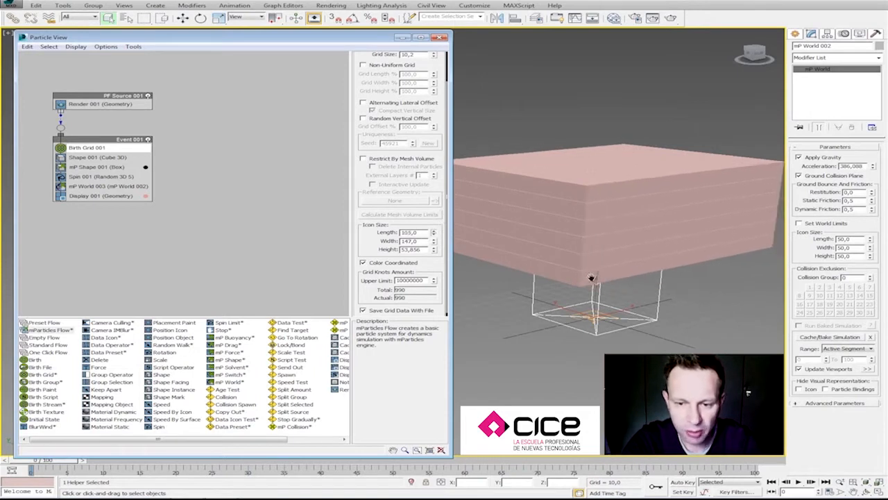
middle_drag(584, 285, 598, 276)
key(alt+space)
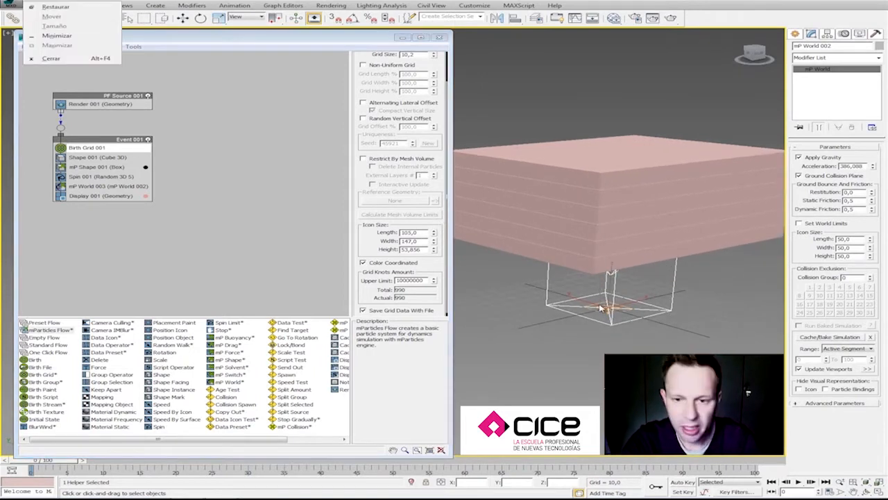
alt+middle_drag(622, 301, 653, 312)
key(ctrl+x)
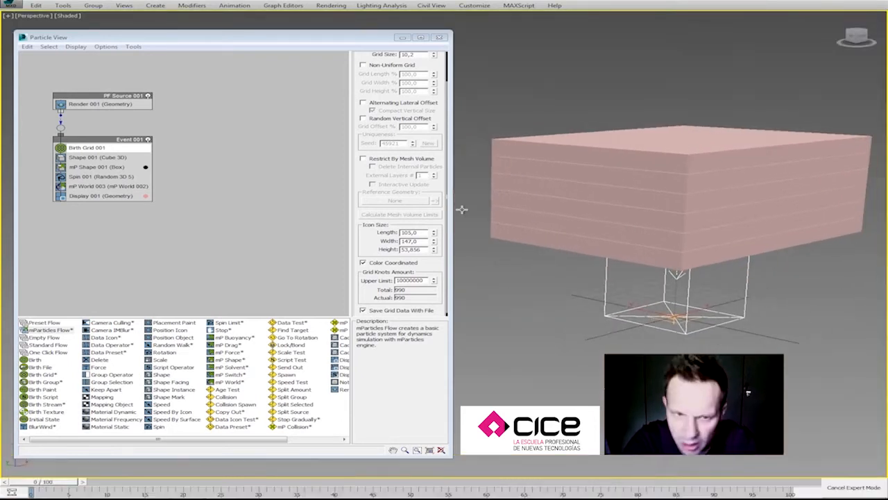
Select Birth Grid 001 by name and move it upward so the particle block floats clear above the mP World box.
middle_drag(583, 359, 569, 357)
key(h)
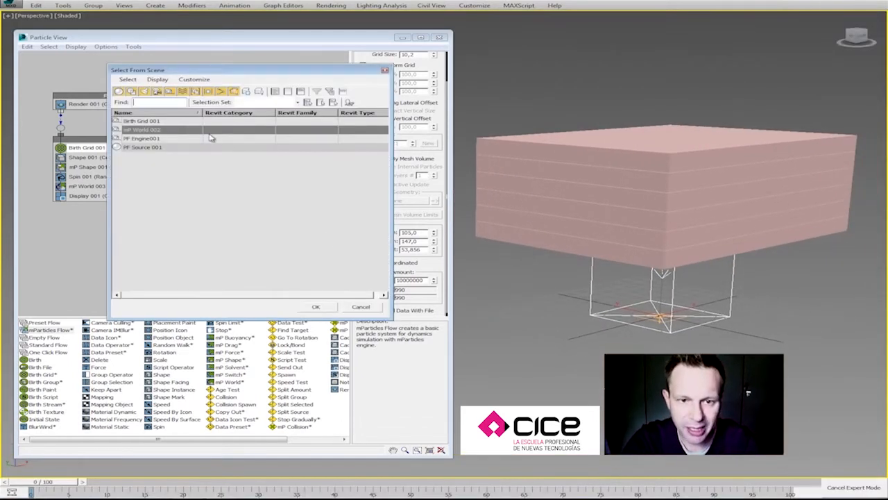
click(154, 123)
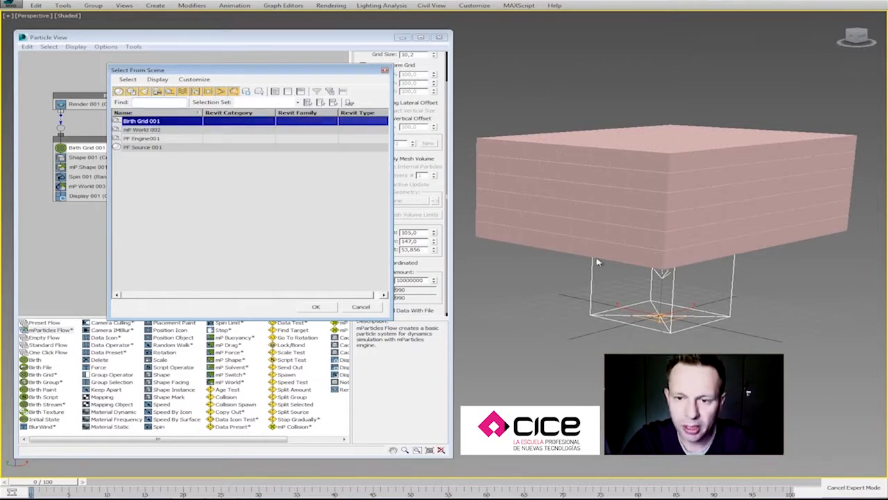
click(320, 308)
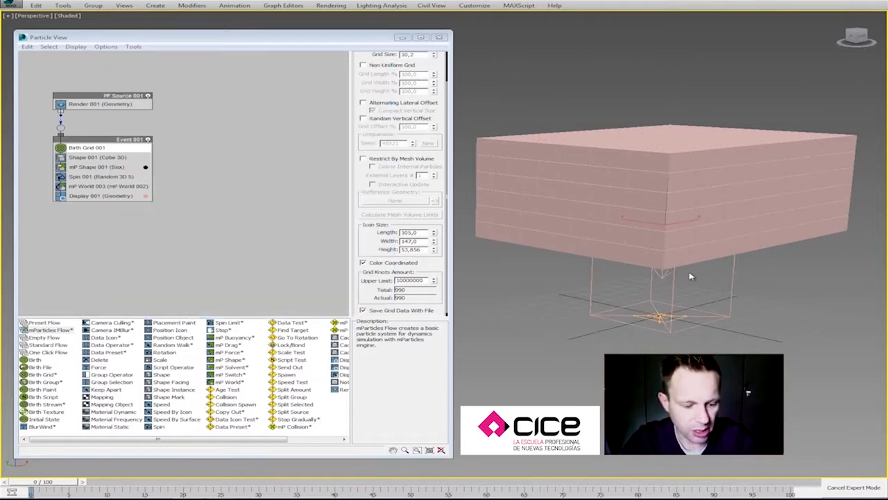
drag(665, 219, 665, 184)
middle_drag(662, 251, 664, 272)
middle_drag(582, 248, 580, 255)
Try icon heights of 60 and 70 for the Birth Grid.
drag(423, 249, 380, 253)
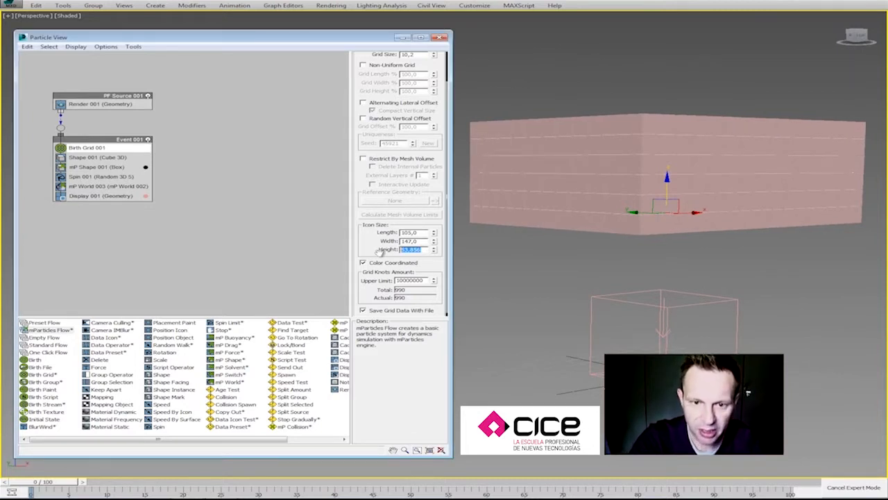
text(60)
key(Return)
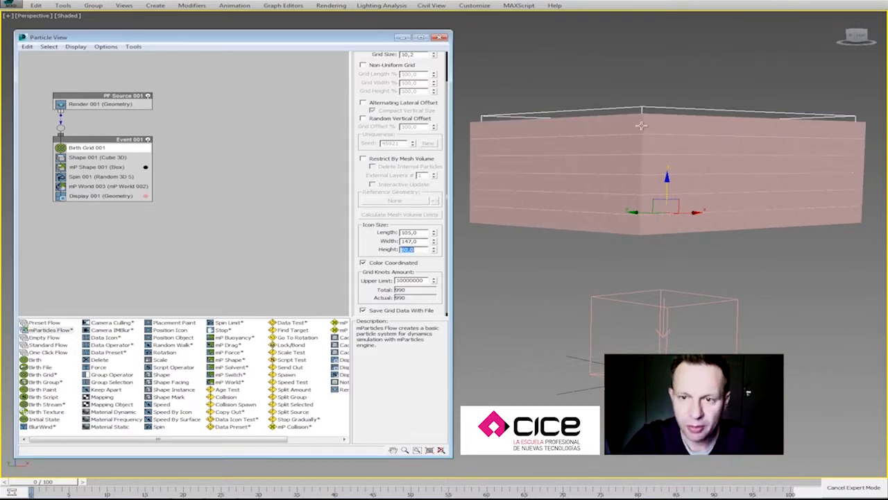
drag(416, 249, 383, 254)
text(70)
key(Return)
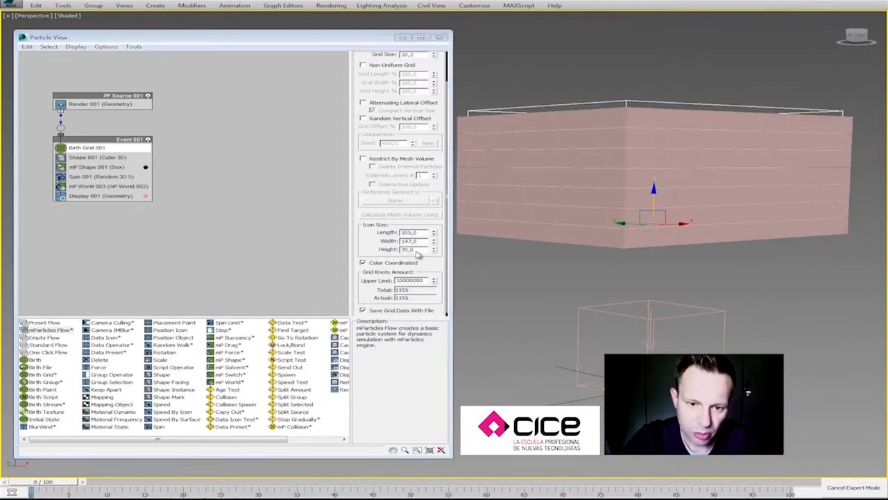
Set the Birth Grid icon height to 80.
drag(416, 250, 381, 253)
text(80)
key(Return)
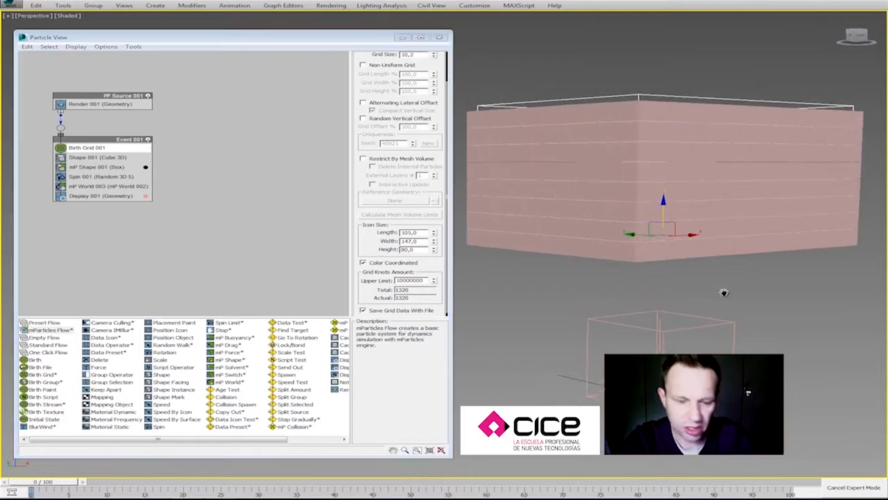
mouse_move(675, 297)
alt+middle_down()
mouse_move(688, 290)
mouse_move(676, 290)
alt+middle_up()
Increase the Birth Grid's grid size to 10.917 to leave gaps between the cubes.
scroll(368, 201, up, 2)
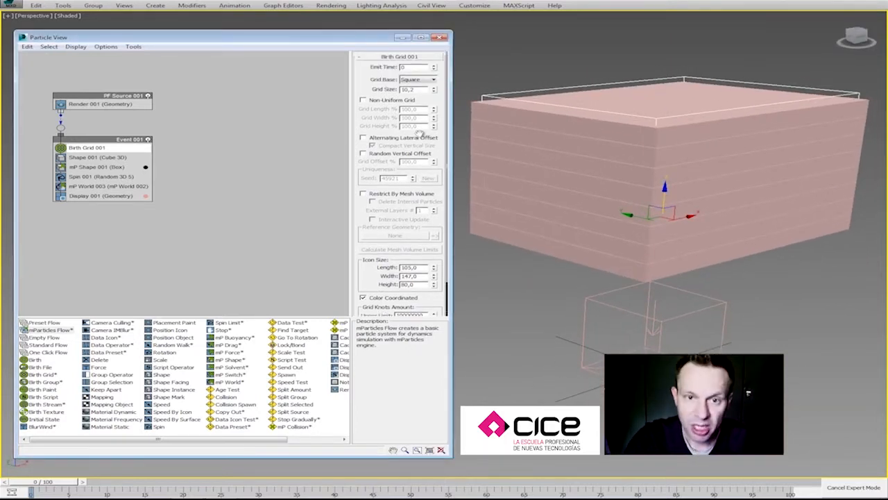
drag(435, 94, 434, 92)
middle_drag(649, 155, 648, 146)
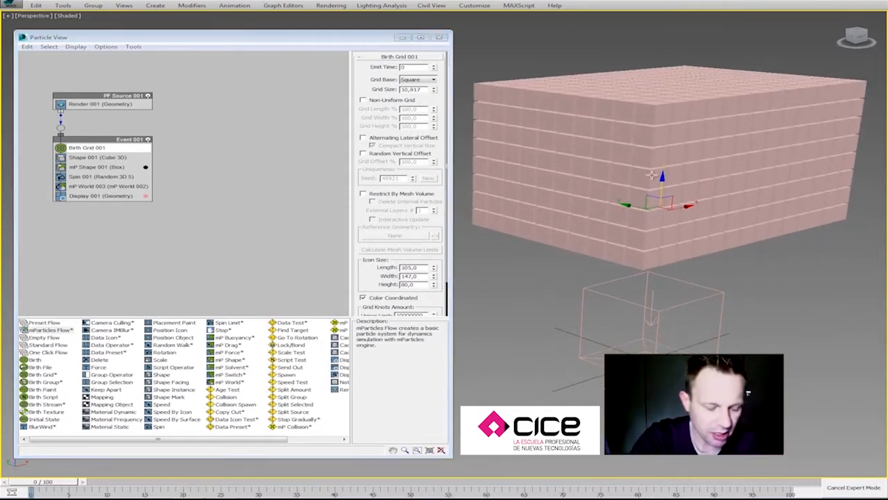
alt+middle_drag(652, 186, 655, 179)
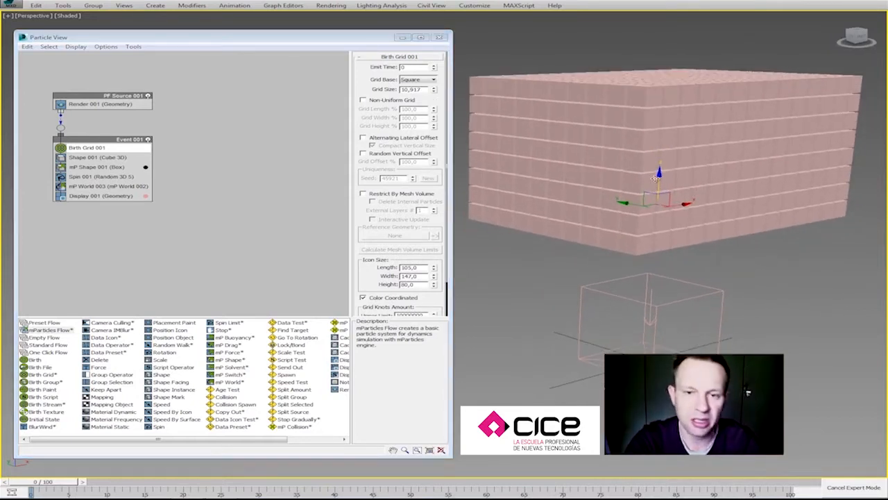
Open the mP Shape operator's settings and check the collision shapes offered for Collide As.
click(98, 167)
mouse_move(603, 217)
middle_down()
mouse_move(628, 188)
mouse_move(610, 200)
middle_up()
drag(73, 168, 112, 180)
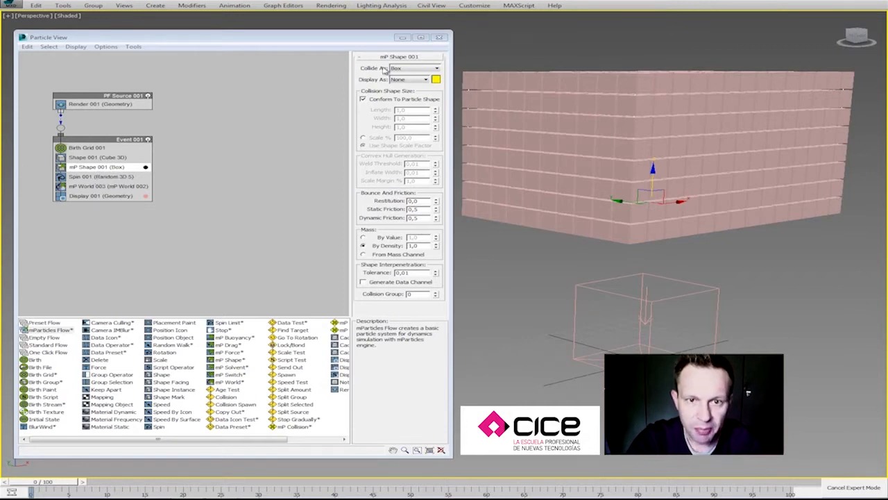
middle_drag(625, 130, 622, 141)
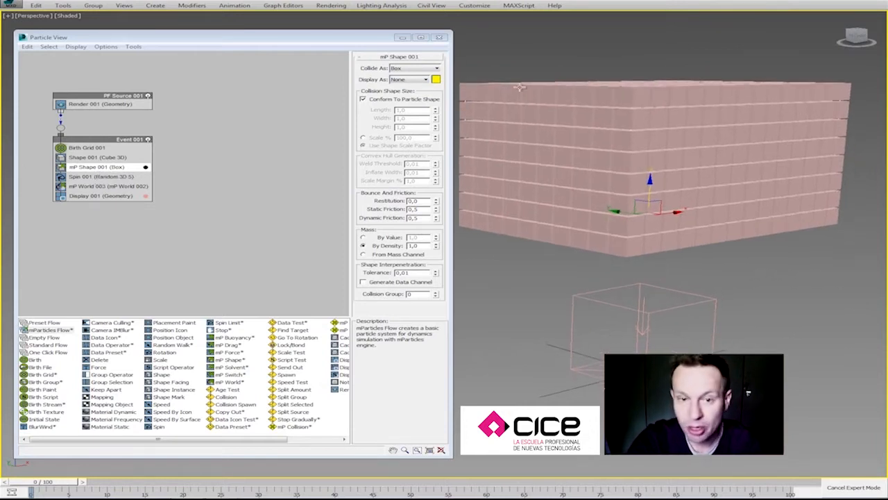
click(405, 68)
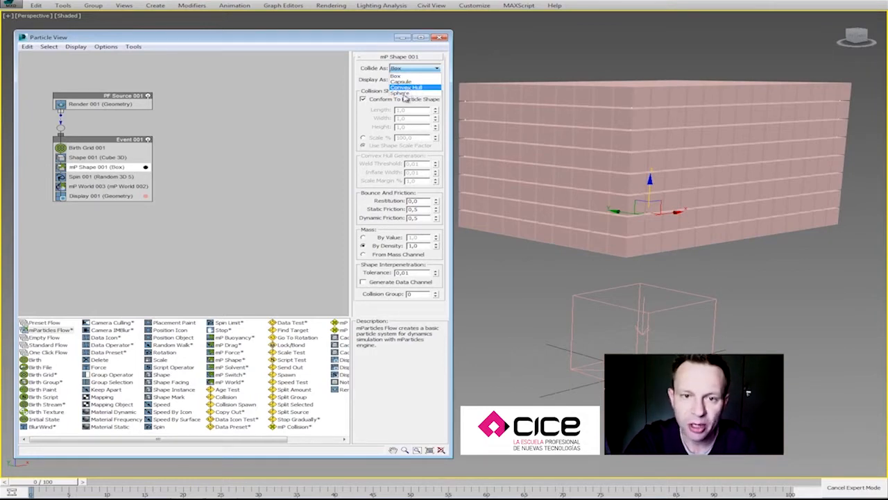
click(402, 106)
middle_drag(667, 164, 649, 162)
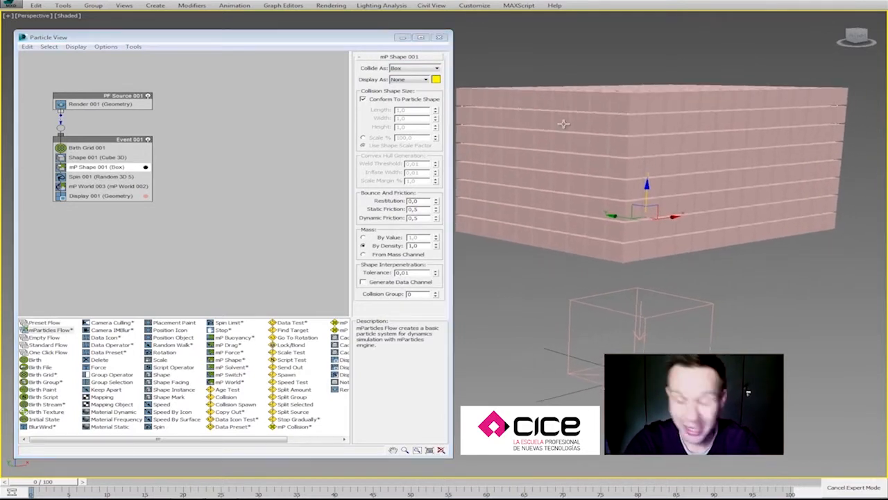
Try the Shaded and Wireframe display of the mP Shape collision shapes, settling on Wireframe.
click(412, 81)
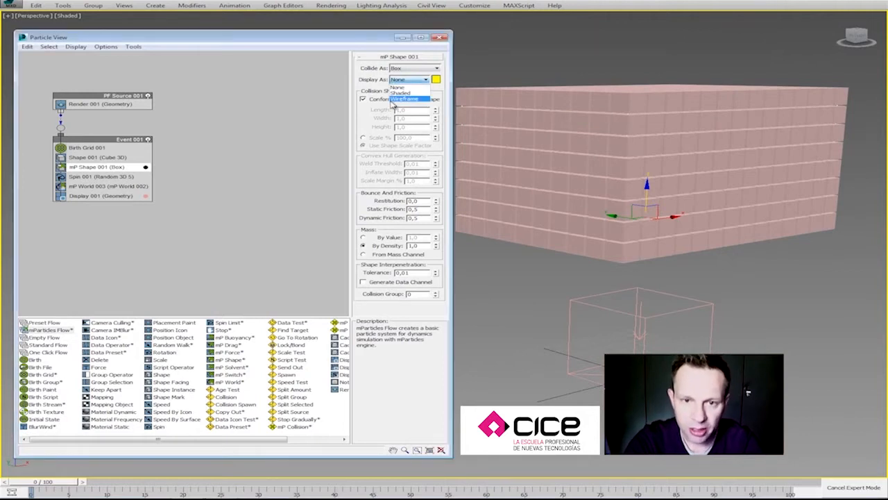
click(401, 99)
click(400, 81)
click(407, 92)
click(407, 81)
click(405, 99)
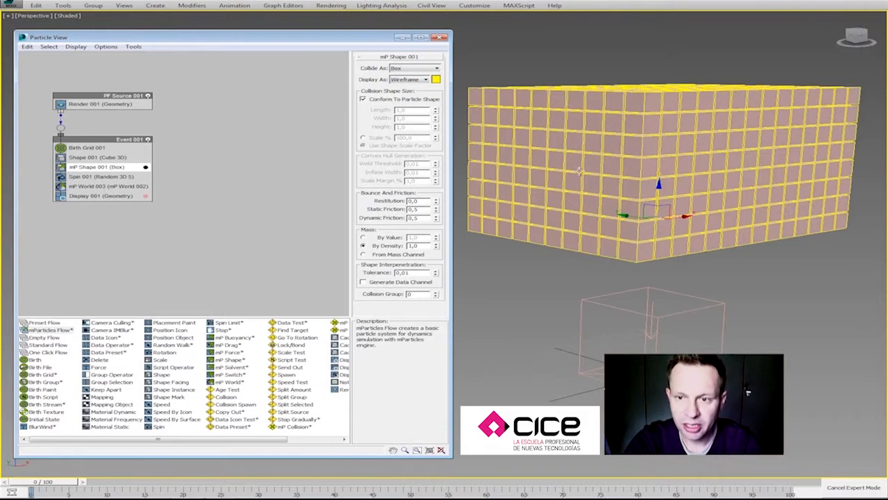
middle_drag(709, 181, 711, 181)
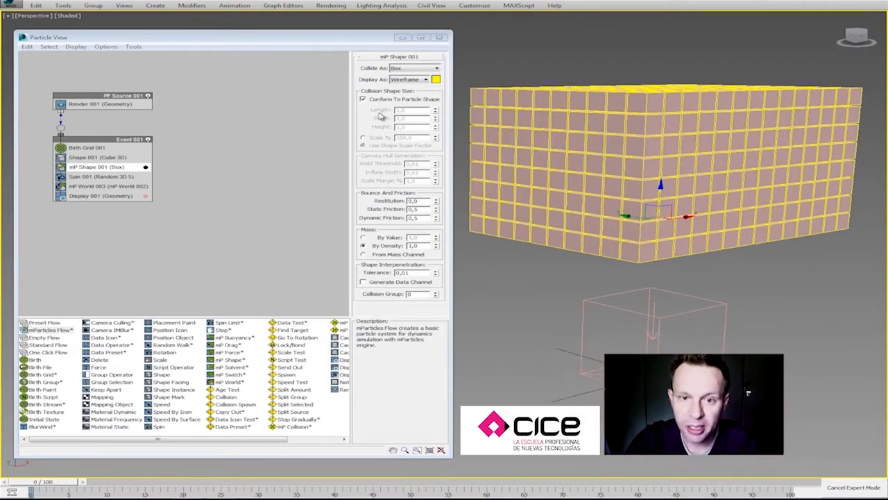
Turn off Conform To Particle Shape, raise the collision shape's height to 1.17 and view the scene in wireframe.
click(362, 99)
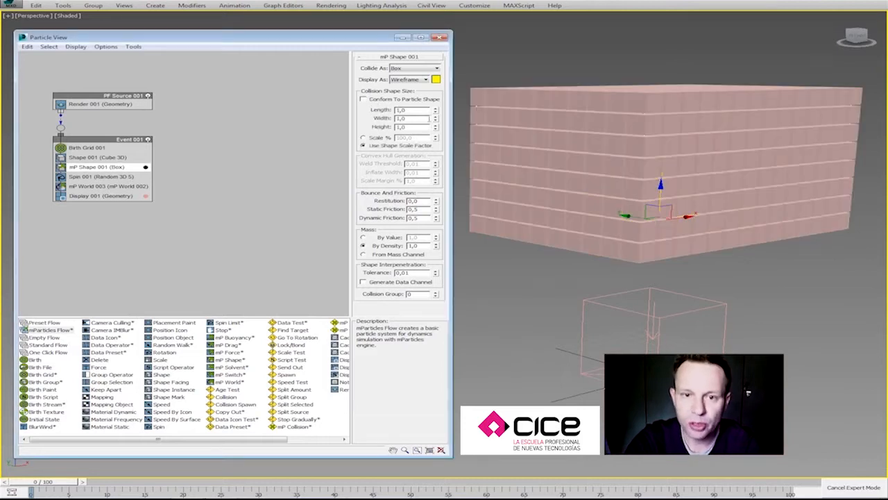
mouse_move(435, 127)
mouse_down()
mouse_move(433, 85)
mouse_move(440, 116)
mouse_up()
mouse_move(623, 186)
middle_down()
mouse_move(622, 203)
mouse_move(633, 193)
middle_up()
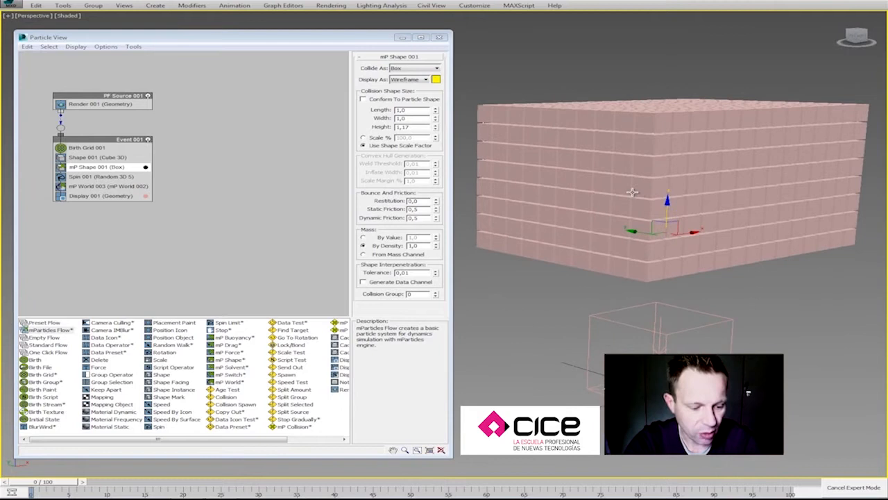
key(F3)
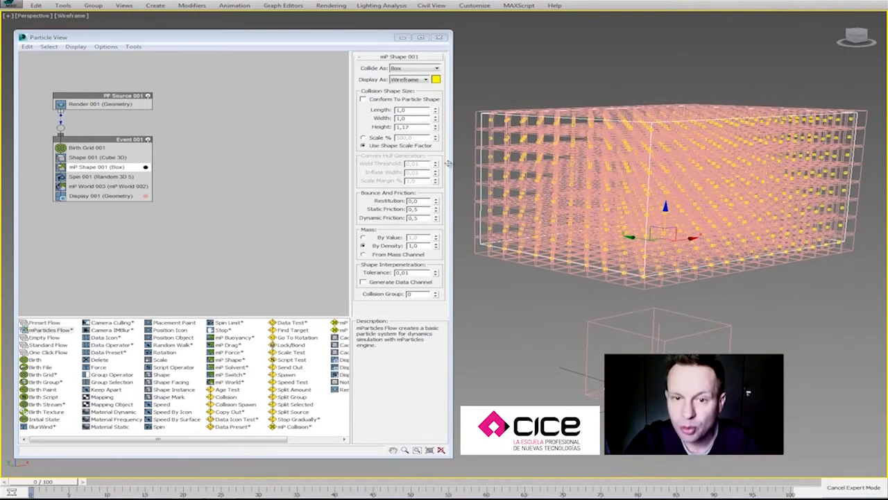
Set the collision shape's length and width to 50 to see oversized boxes around the cubes.
double_click(419, 111)
text(50)
key(Tab)
text(50)
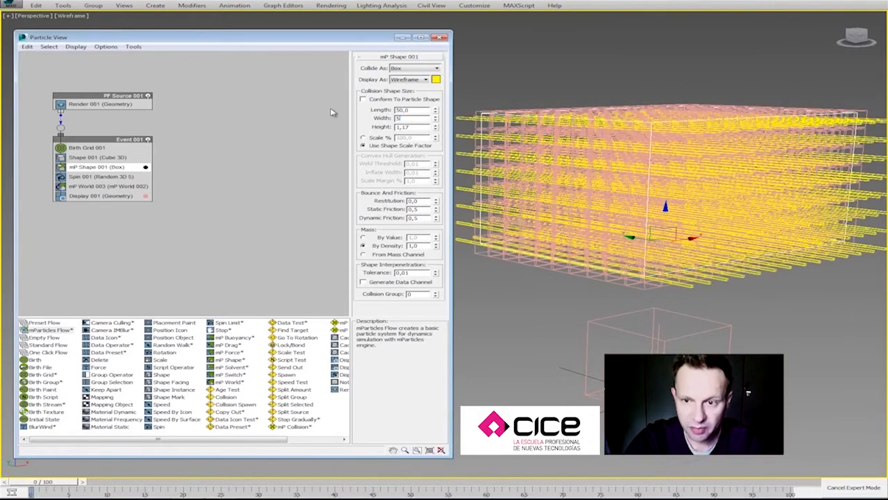
key(Return)
middle_drag(598, 181, 589, 180)
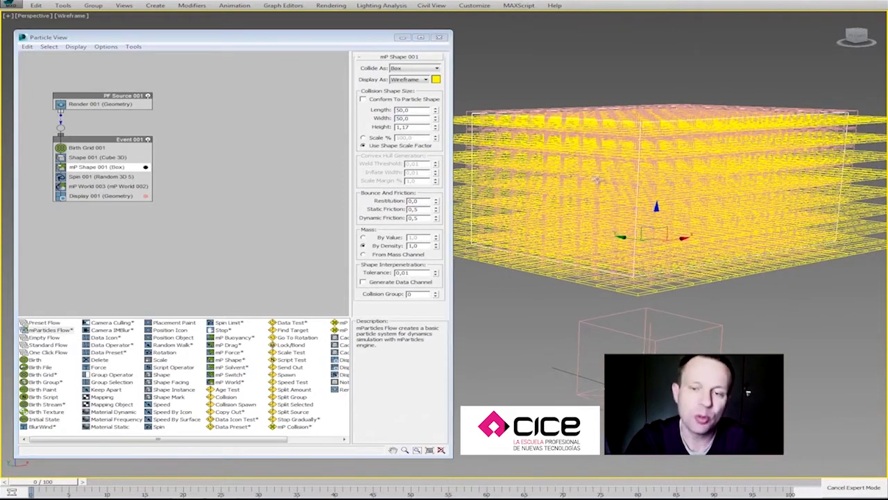
middle_drag(653, 175, 639, 171)
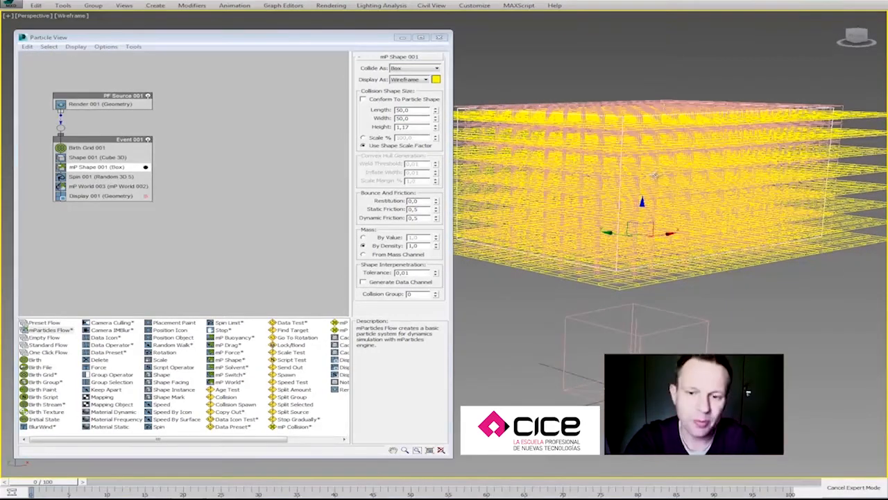
Restore Conform To Particle Shape, set the collision shape display to None and return the viewport to shaded.
click(392, 99)
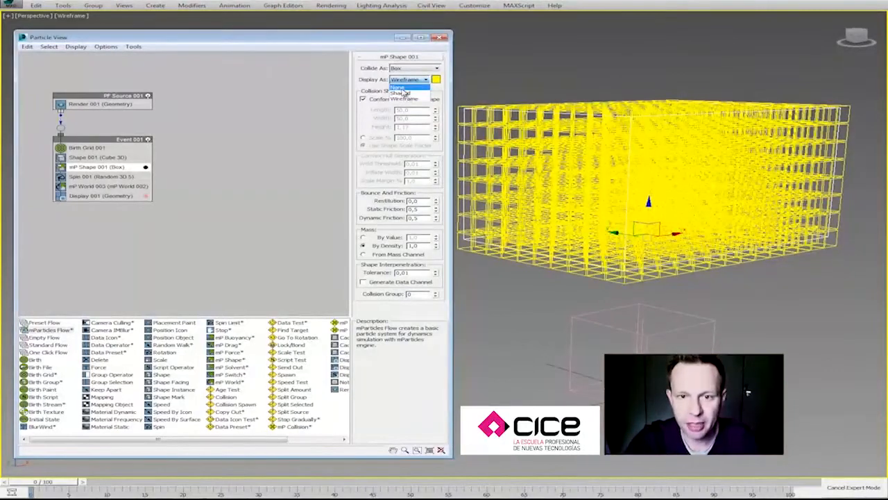
click(401, 87)
key(F3)
alt+middle_drag(671, 207, 605, 218)
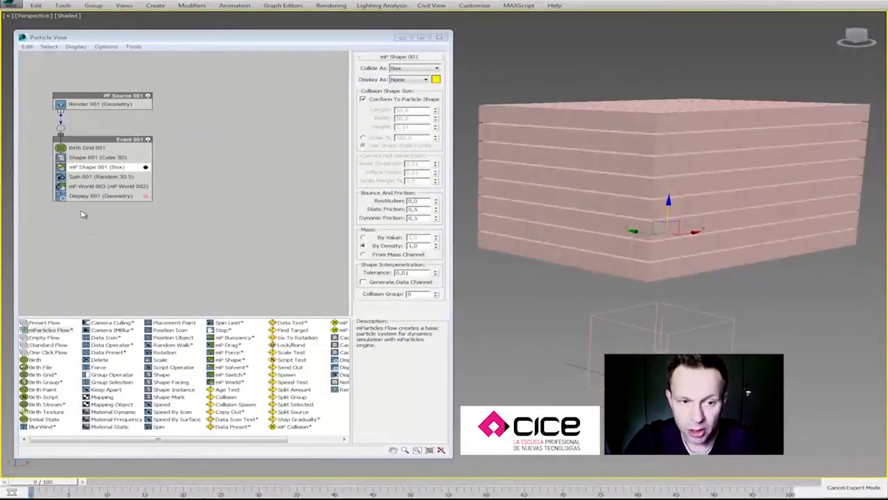
Review the mP World operator's settings and play the simulation of the falling cubes.
click(101, 187)
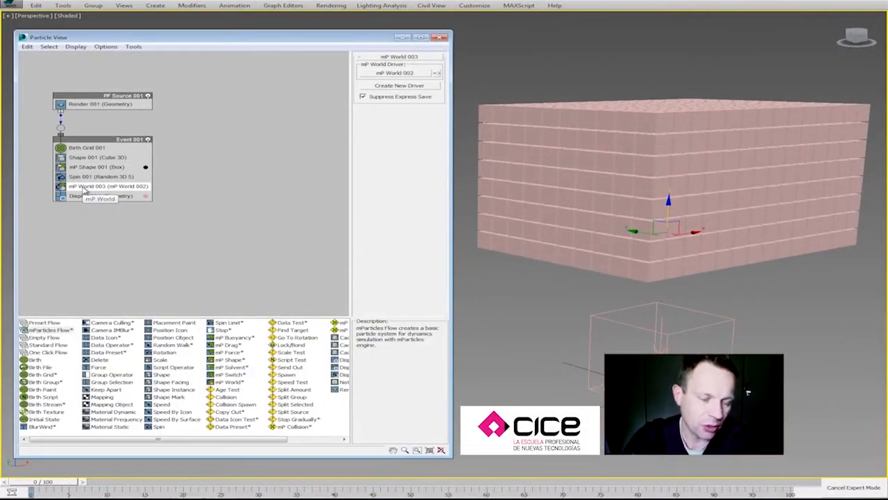
middle_drag(830, 294, 821, 294)
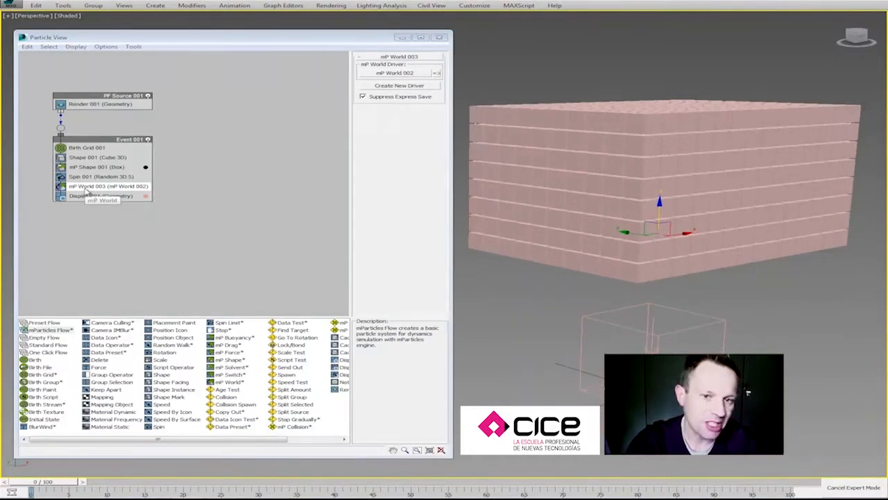
middle_drag(679, 265, 677, 239)
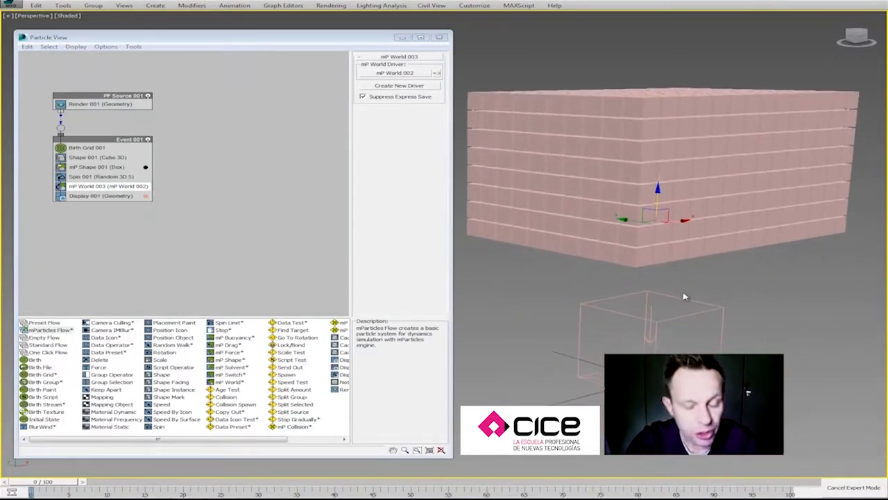
middle_drag(684, 296, 673, 273)
key(slash)
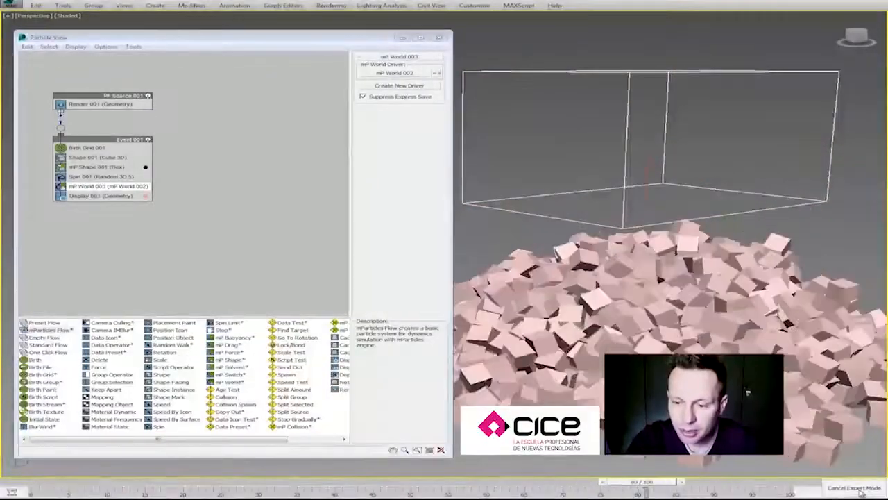
Exit Expert Mode and rewind the animation to the first frame.
click(854, 487)
click(771, 481)
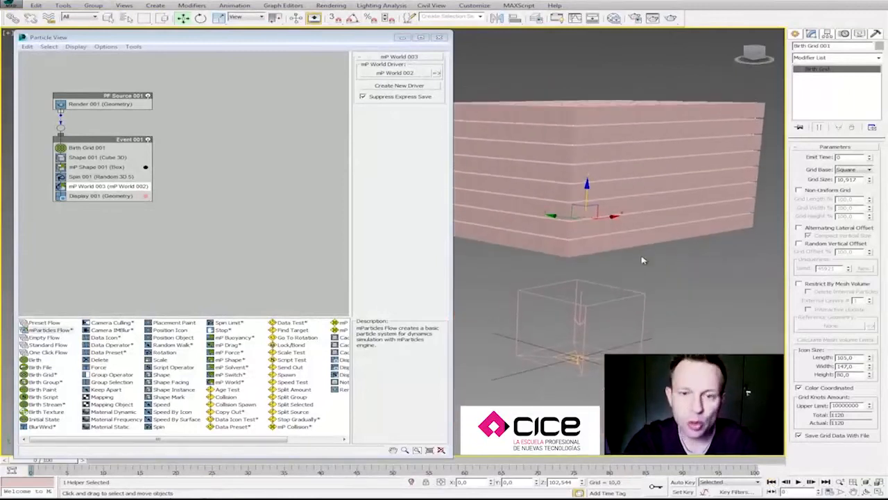
Change the Shape operator's 3D shape to Sphere 20-sides.
click(91, 156)
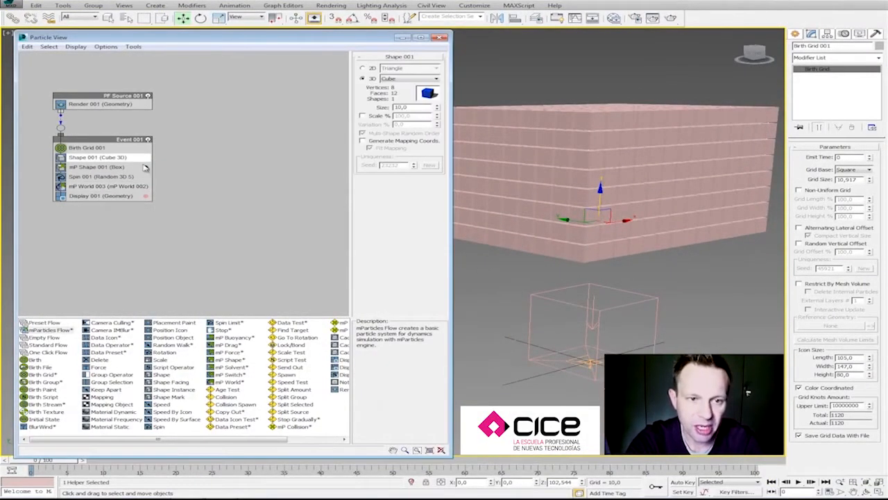
click(409, 78)
click(408, 167)
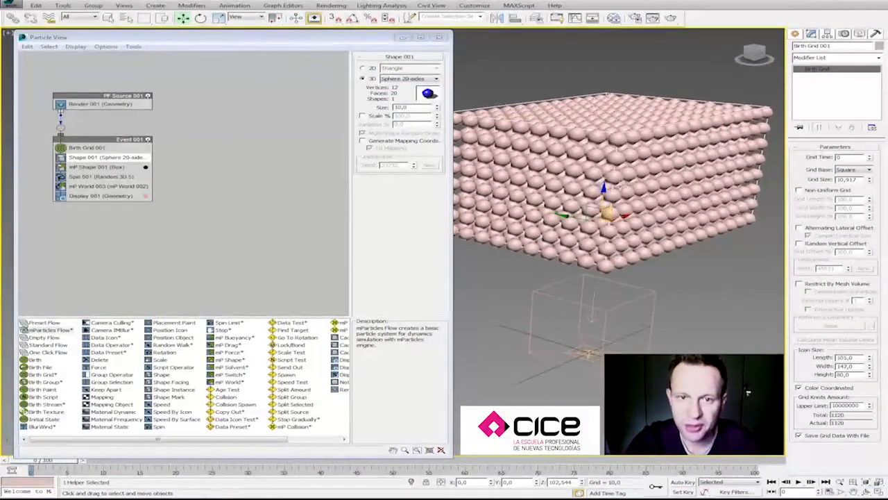
Display the mP Shape collision shapes as Wireframe and set Collide As to Sphere.
click(86, 167)
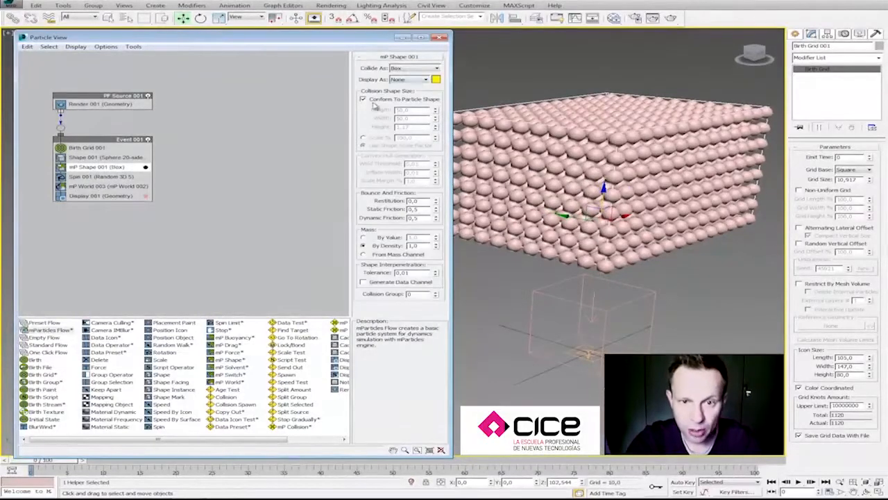
click(416, 80)
click(409, 100)
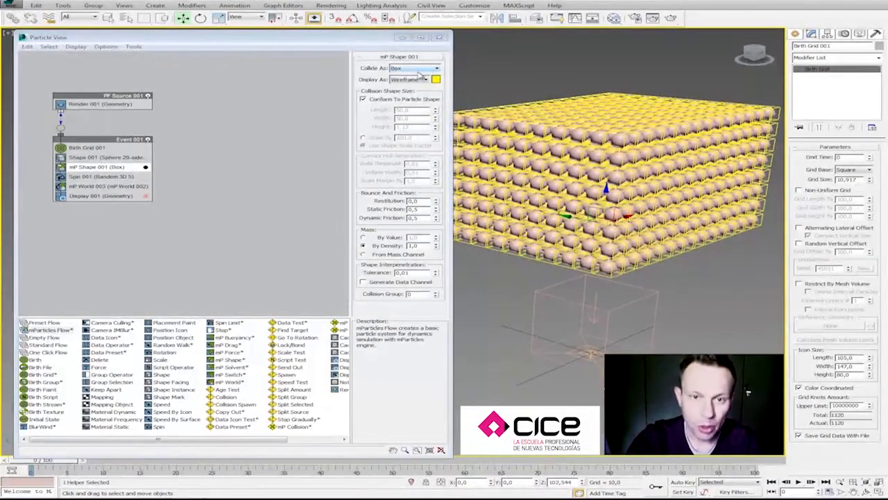
click(412, 69)
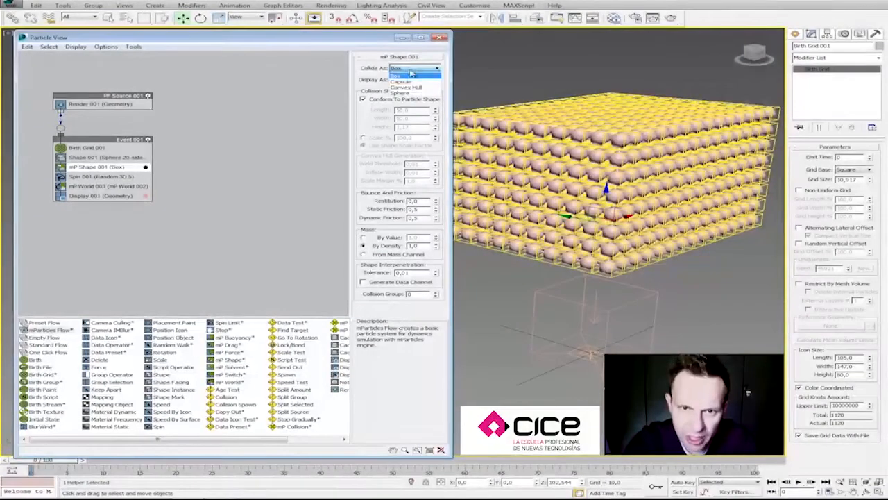
click(409, 93)
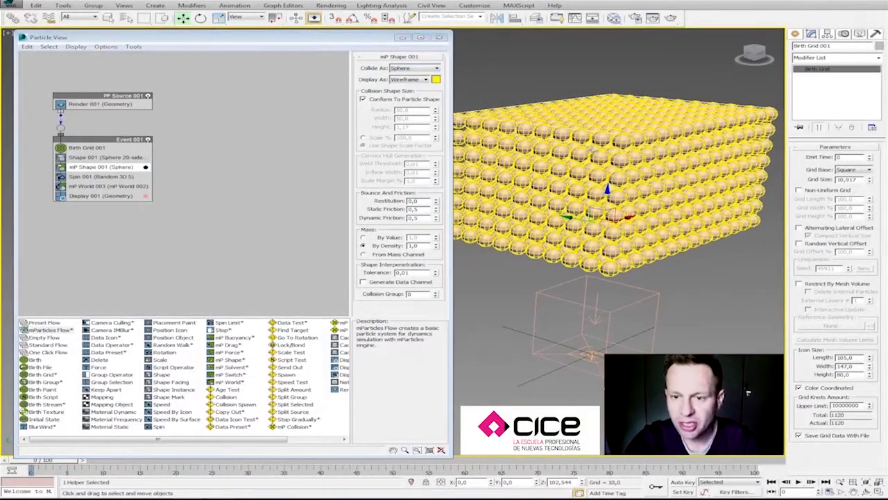
middle_drag(591, 148, 588, 137)
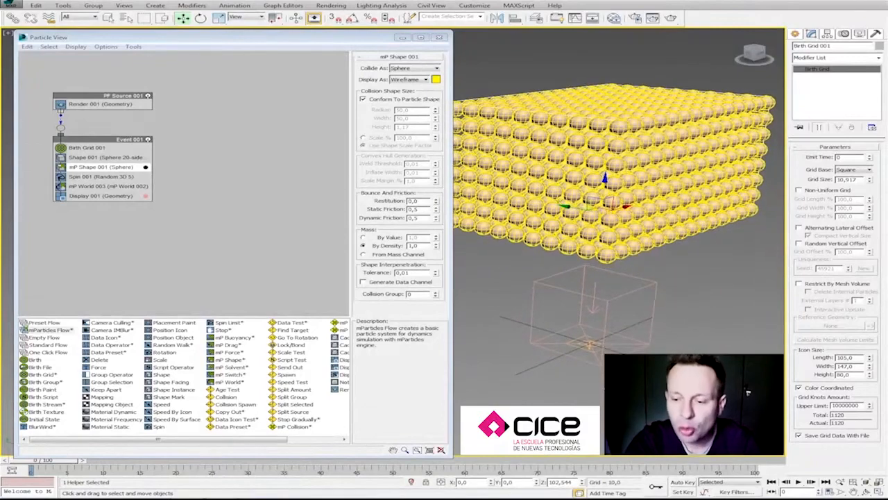
Play the simulation of the falling spheres and rewind it to the first frame.
click(799, 481)
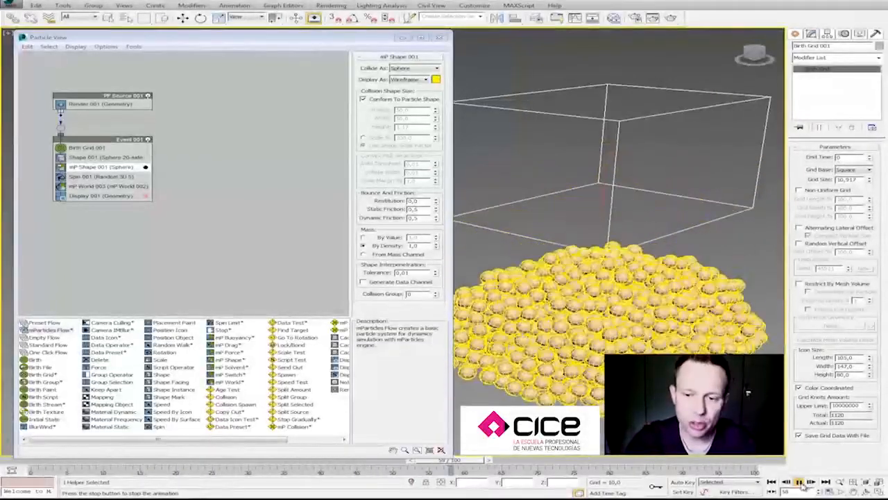
click(771, 482)
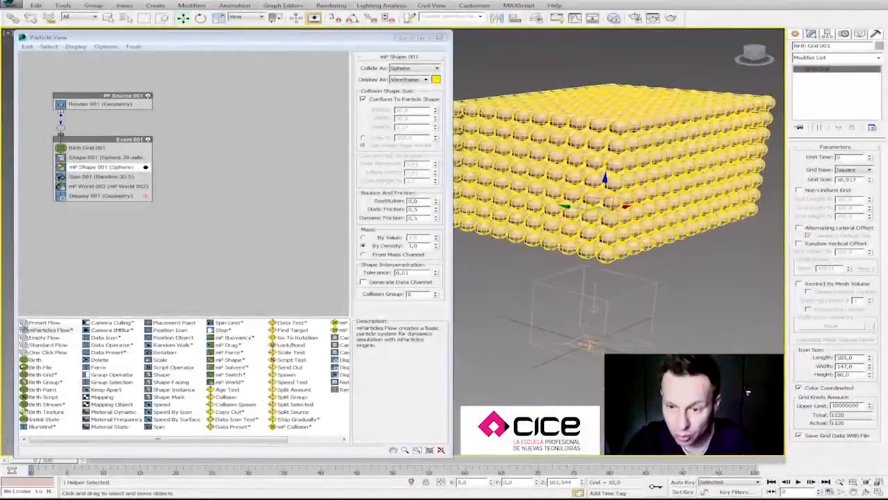
alt+middle_drag(617, 305, 609, 297)
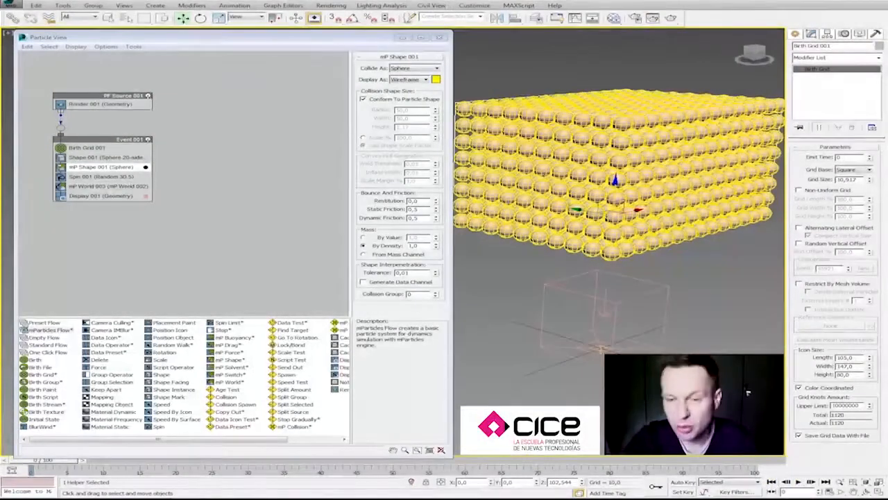
Set the Birth Grid's icon height to 150 to add more layers of spheres.
click(80, 148)
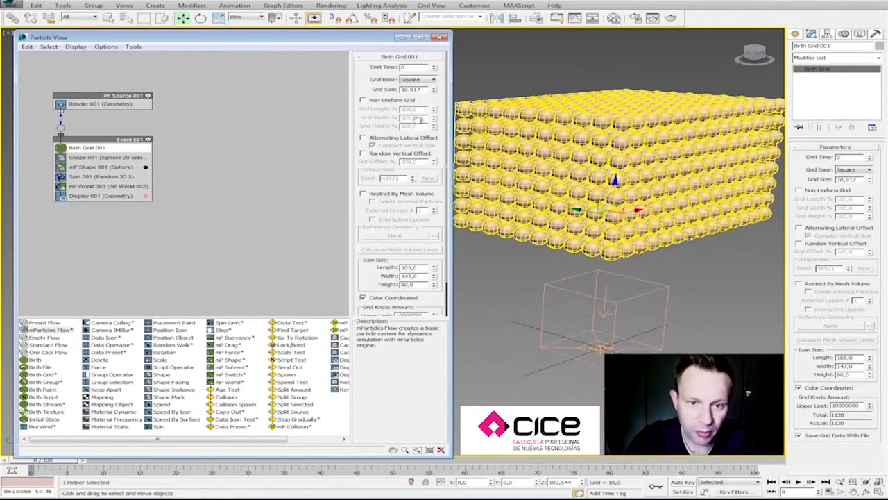
scroll(409, 277, down, 2)
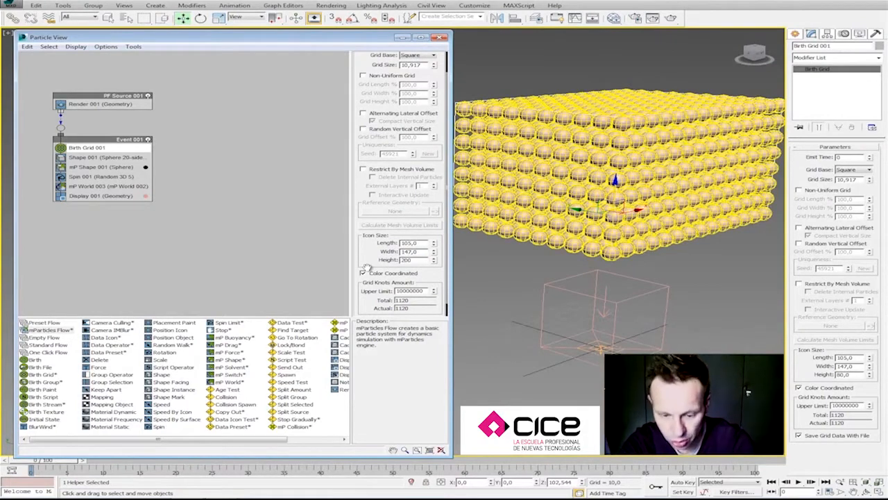
key(BackSpace)
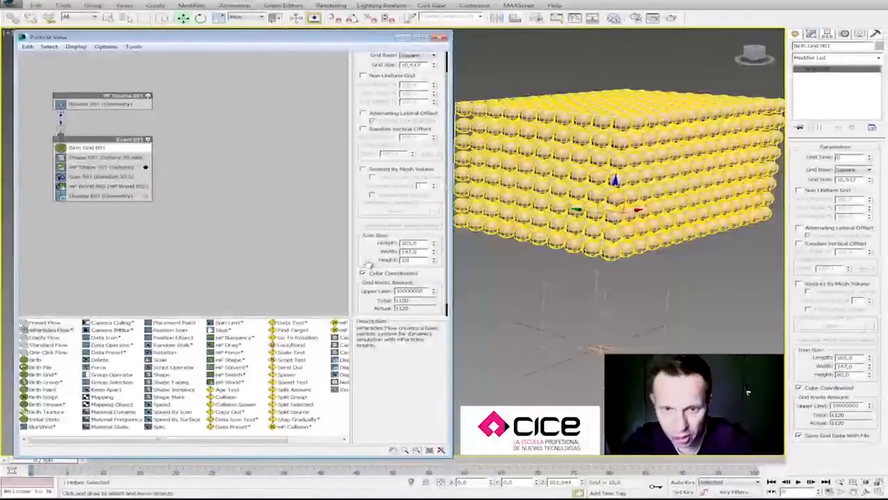
middle_drag(715, 259, 625, 275)
scroll(666, 288, down, 2)
scroll(649, 281, up, 3)
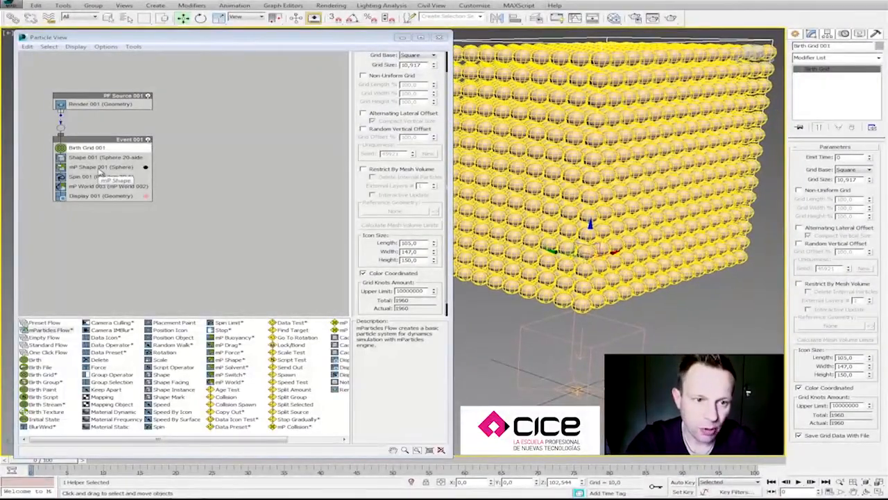
Set the mP Shape operator's Display As option to None.
click(100, 167)
click(413, 79)
click(407, 87)
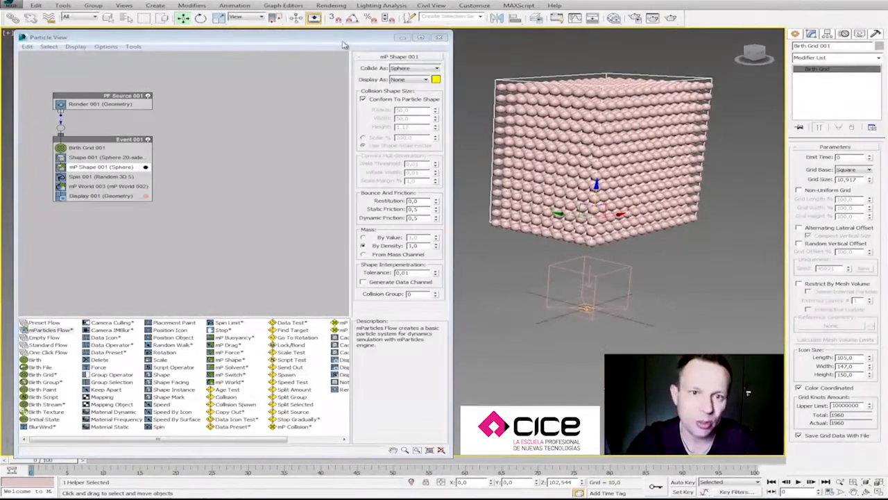
Minimize Particle View and play the simulation of the taller sphere grid.
drag(344, 39, 344, 35)
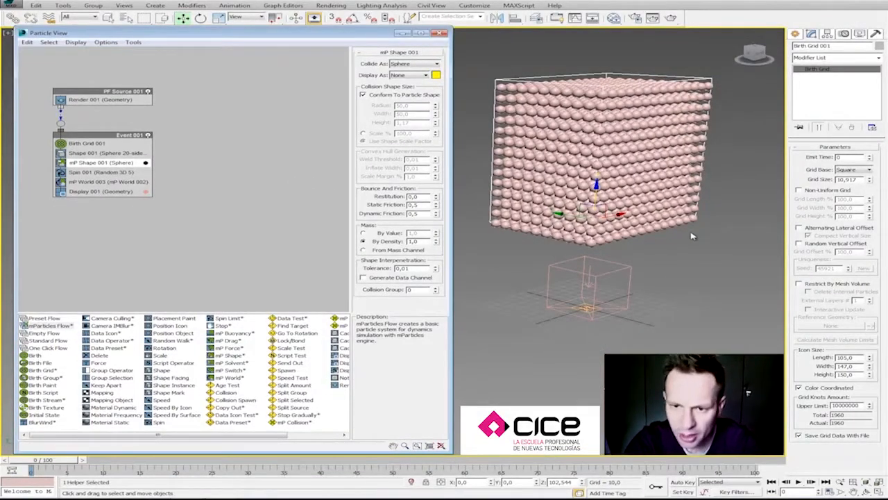
click(403, 33)
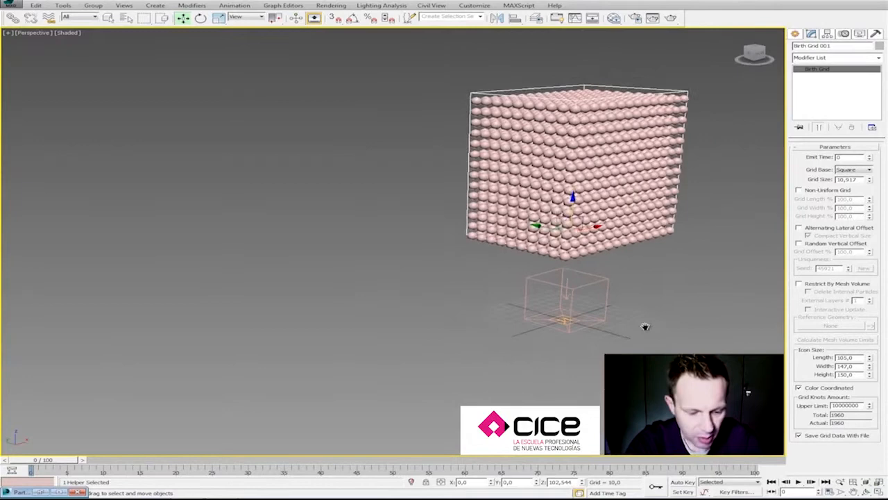
middle_drag(644, 326, 634, 331)
click(799, 482)
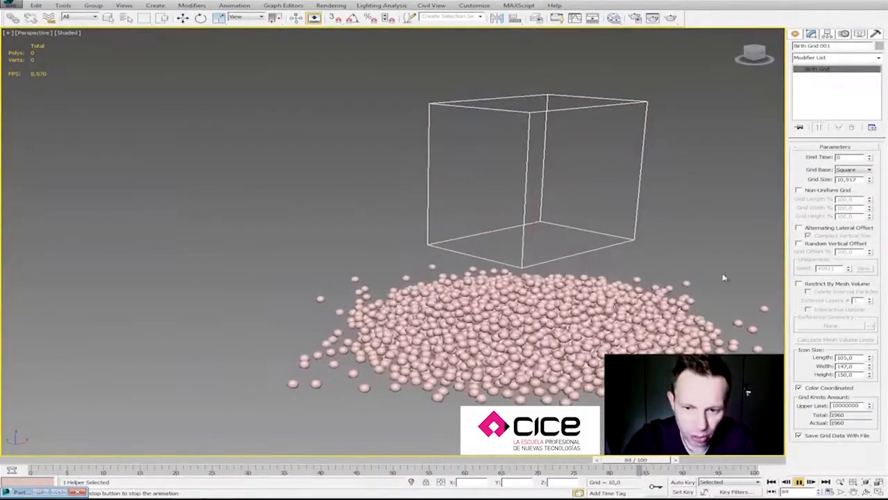
middle_drag(508, 304, 500, 302)
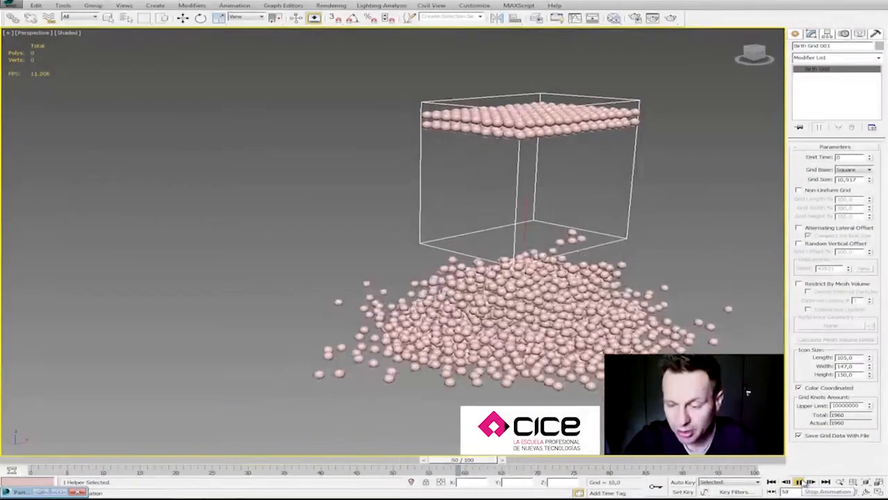
Stop the playback of the taller sphere grid and rewind to the first frame.
click(799, 482)
click(771, 482)
middle_drag(692, 398, 821, 481)
scroll(694, 406, up, 2)
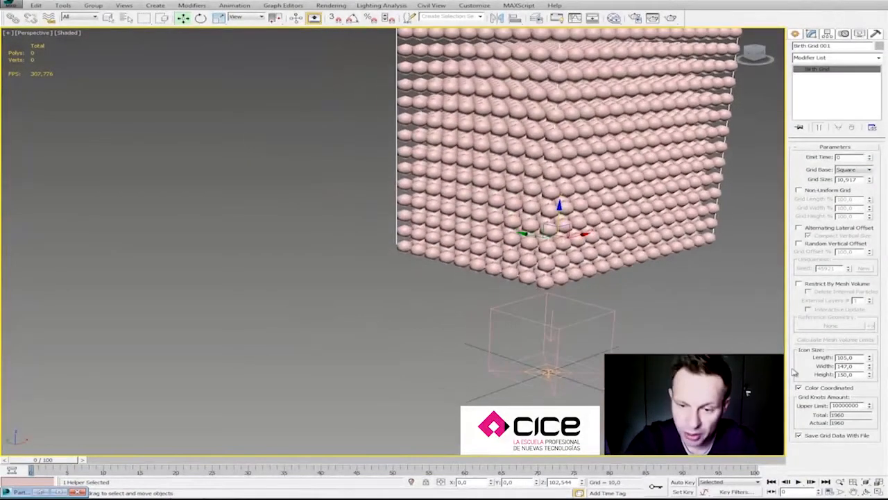
Jump from the flow's mP World operator to the parameters of its mP World driver and minimize Particle View.
key(6)
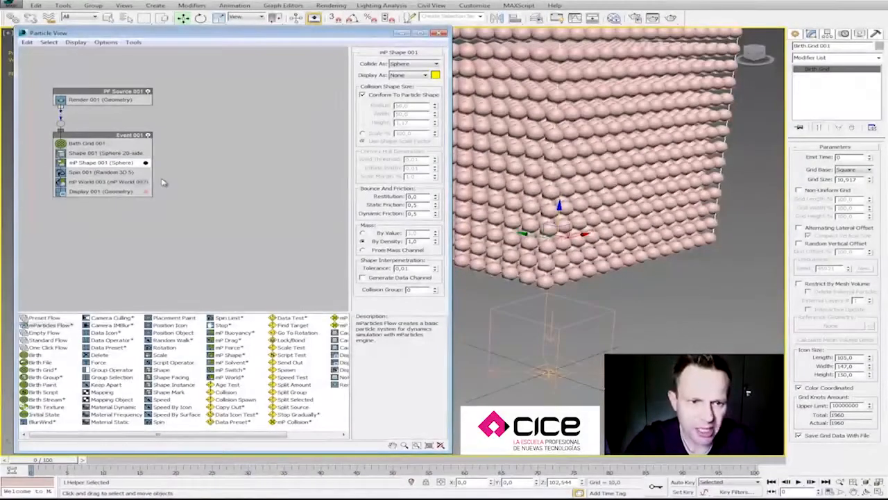
click(139, 182)
click(435, 71)
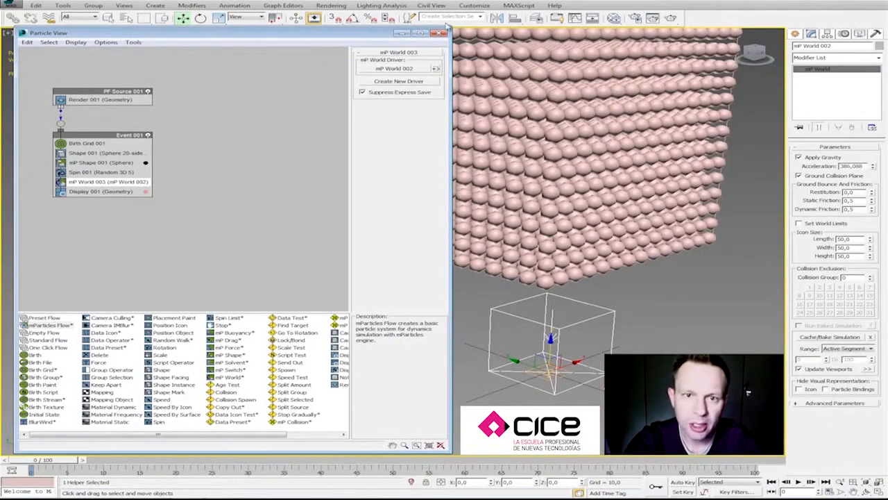
click(402, 34)
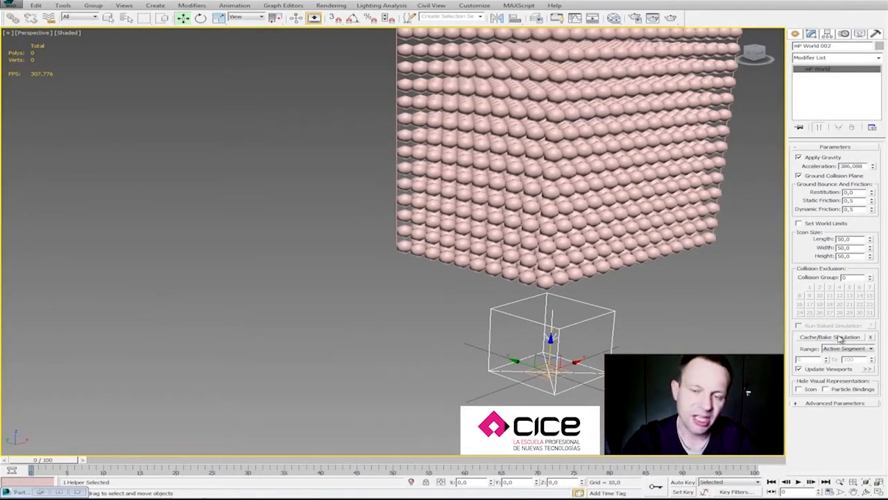
Cache and bake the mP World simulation over the active segment.
middle_drag(694, 319, 714, 359)
click(841, 482)
drag(522, 257, 522, 287)
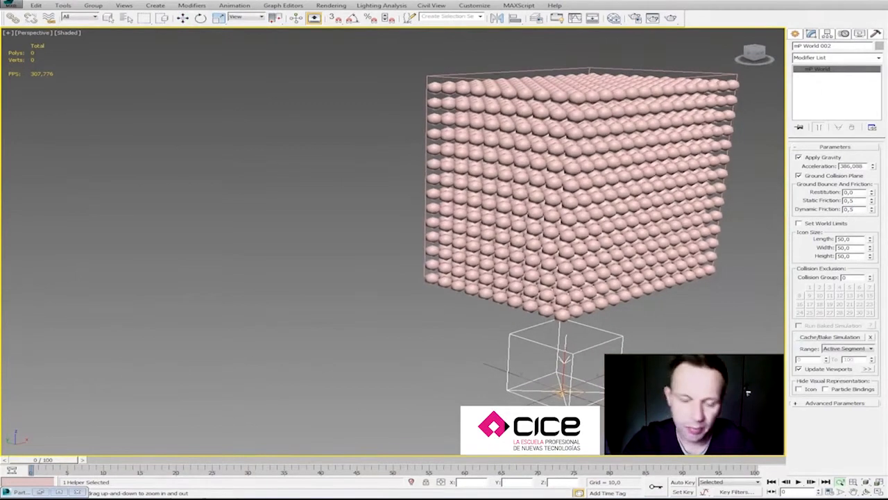
middle_drag(693, 375, 690, 371)
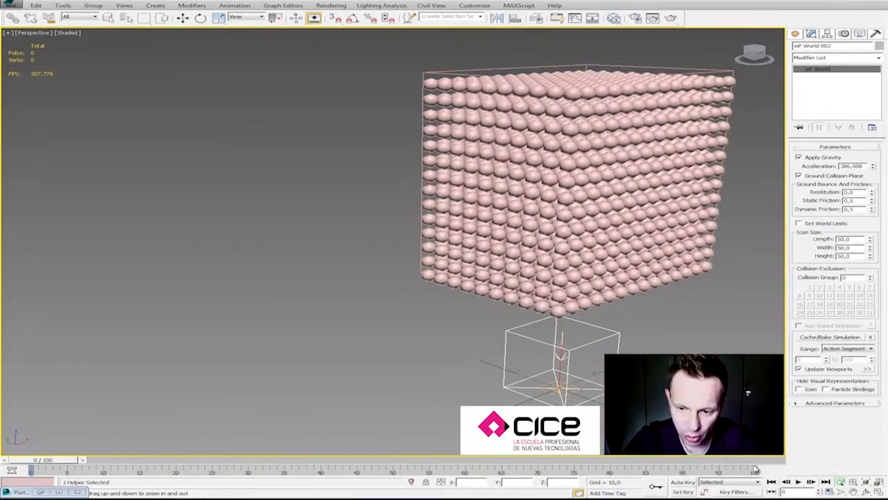
click(835, 338)
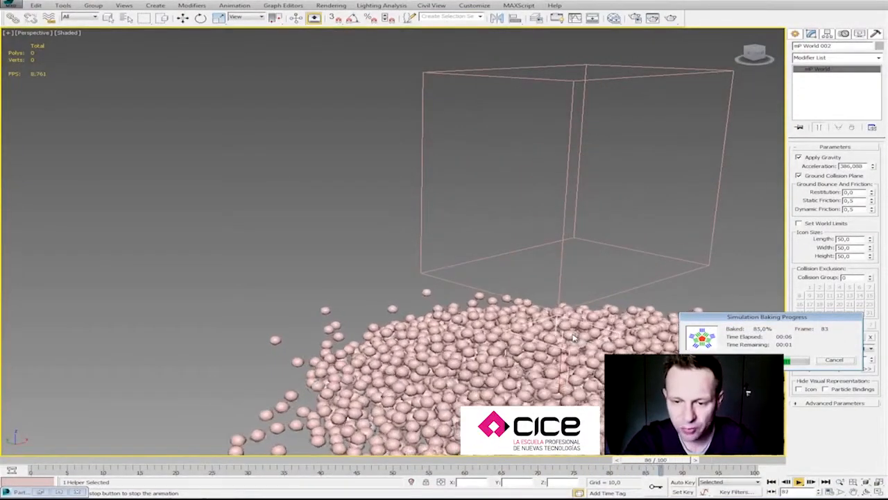
middle_drag(595, 371, 500, 362)
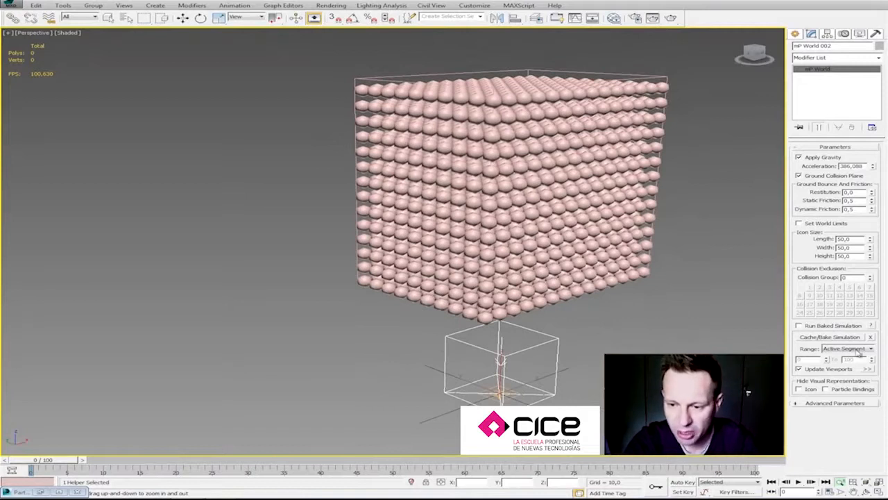
Enable Run Baked Simulation, play the baked sphere fall from different angles, and rewind to the first frame.
click(830, 326)
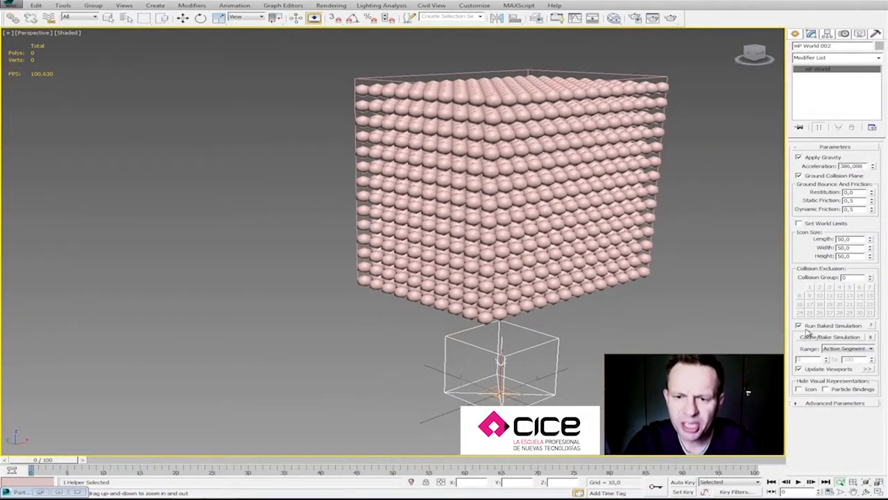
middle_drag(735, 368, 741, 373)
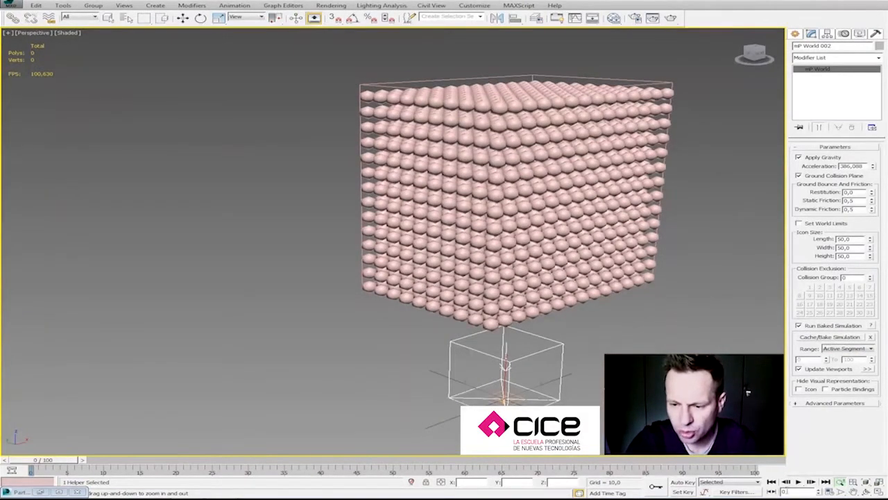
click(800, 482)
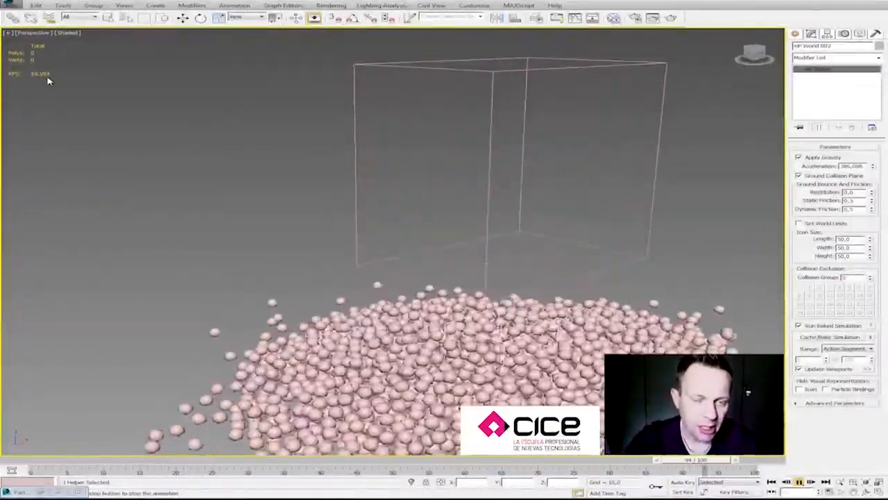
middle_drag(564, 368, 604, 298)
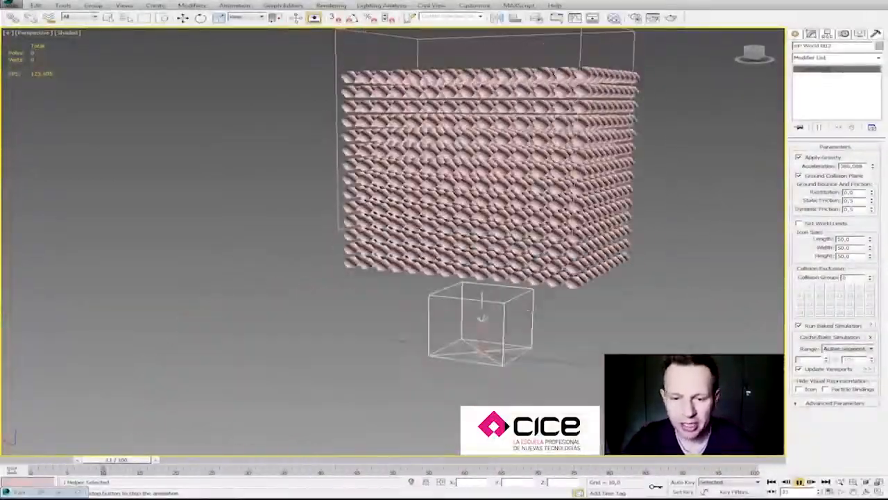
key(F3)
key(F3)
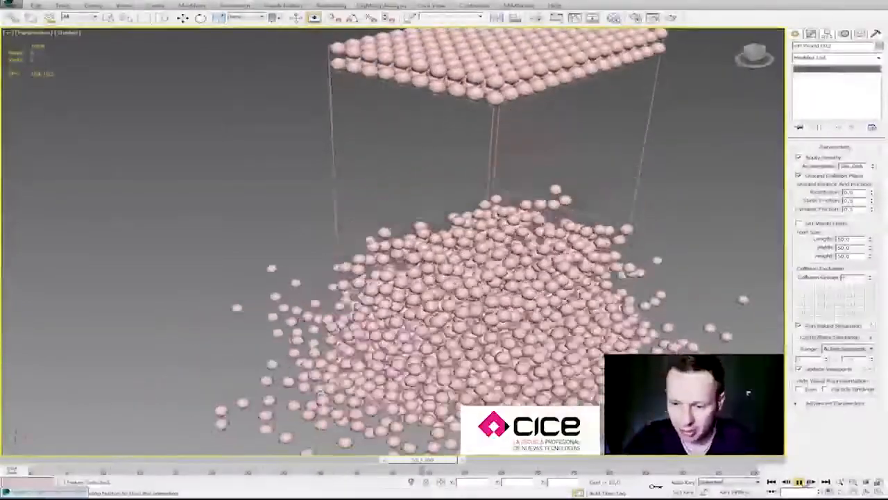
key(slash)
key(Home)
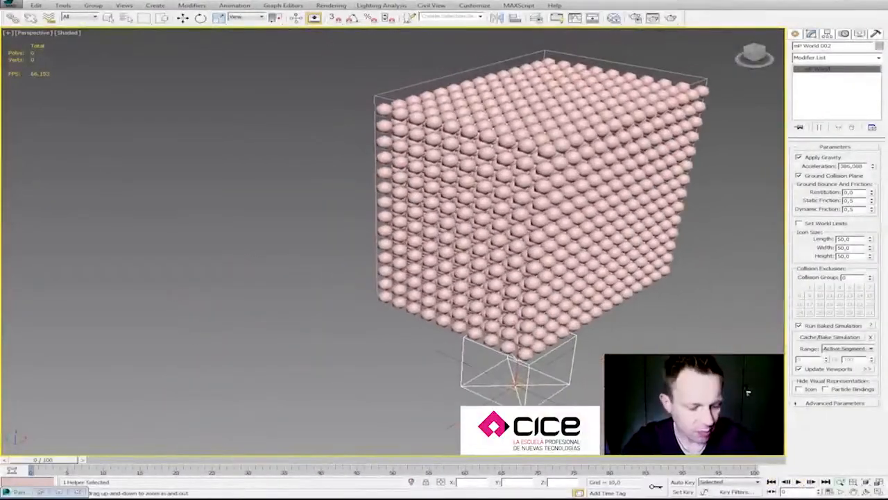
key(6)
middle_drag(589, 208, 666, 228)
scroll(572, 339, down, 5)
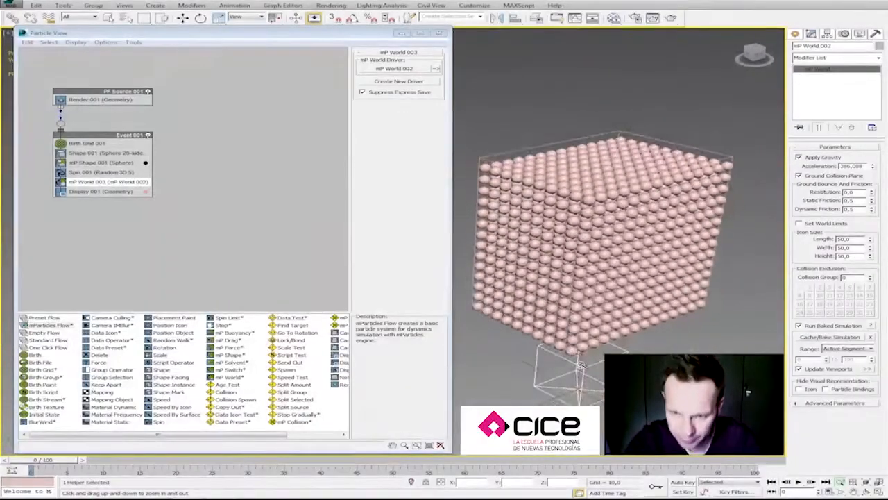
middle_drag(585, 367, 583, 360)
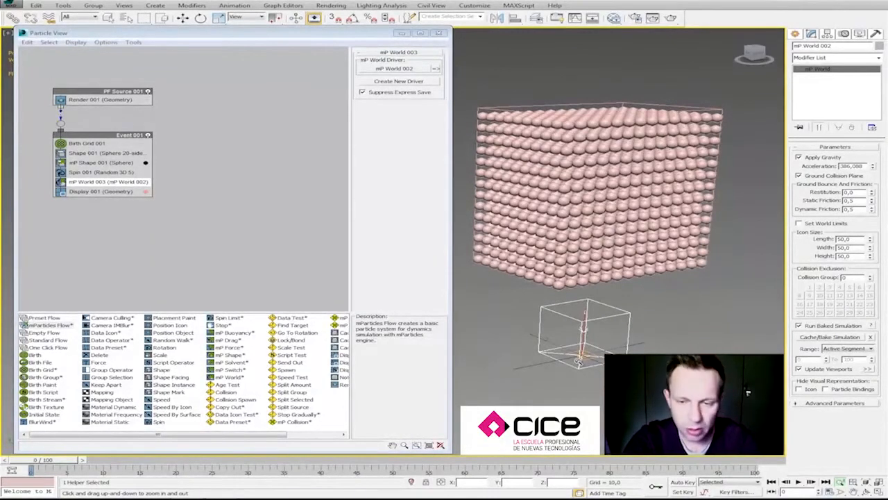
middle_drag(622, 285, 652, 313)
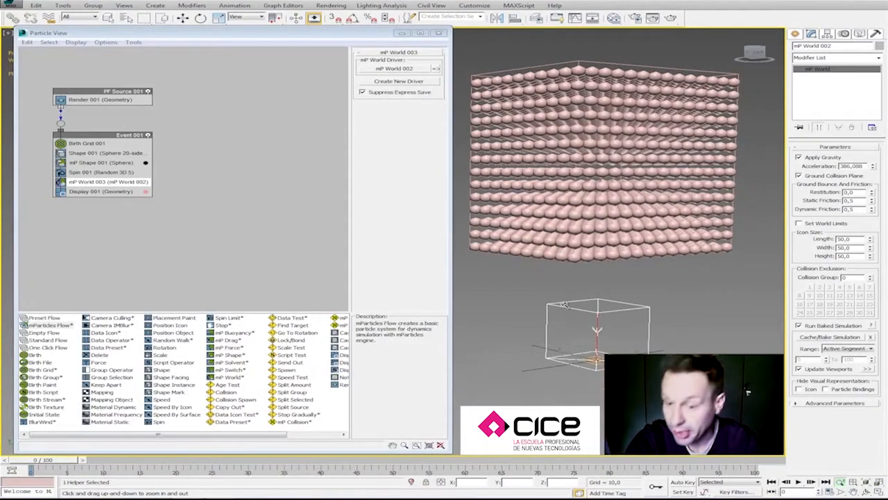
alt+middle_drag(602, 239, 585, 141)
alt+middle_drag(555, 226, 534, 205)
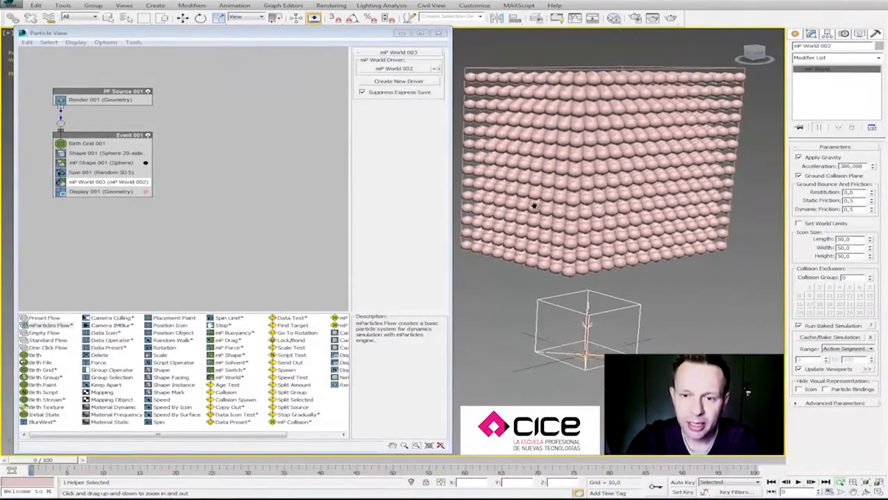
alt+middle_drag(606, 185, 576, 176)
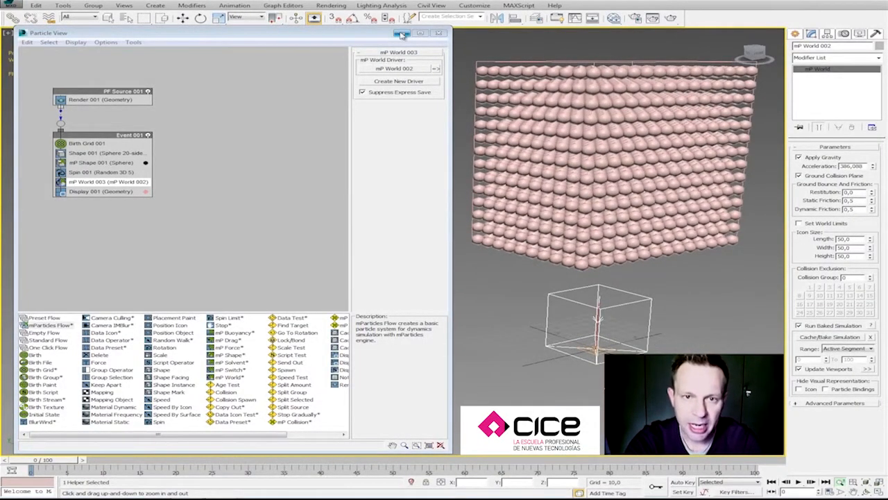
click(439, 35)
Start opening another scene file and discard the changes to the current scene.
click(5, 4)
click(48, 63)
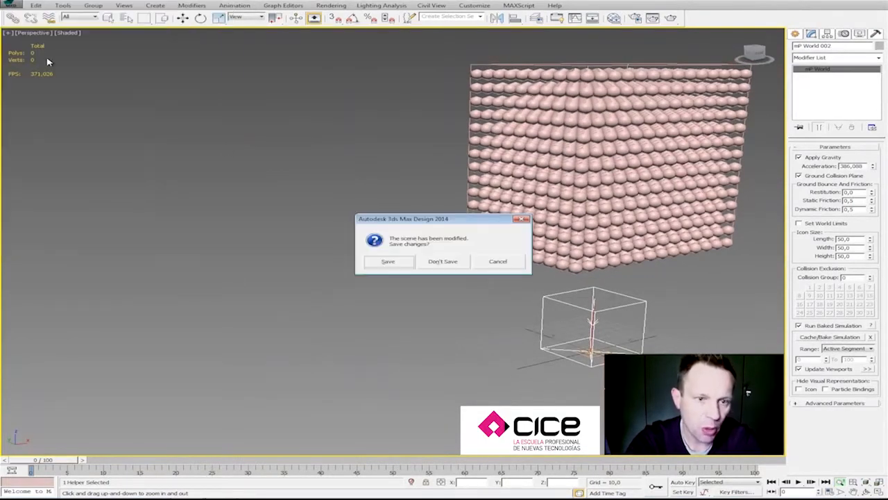
click(442, 261)
Browse to the Actualización_Autodesk_2014 folder on the Elements (G:) drive.
click(86, 27)
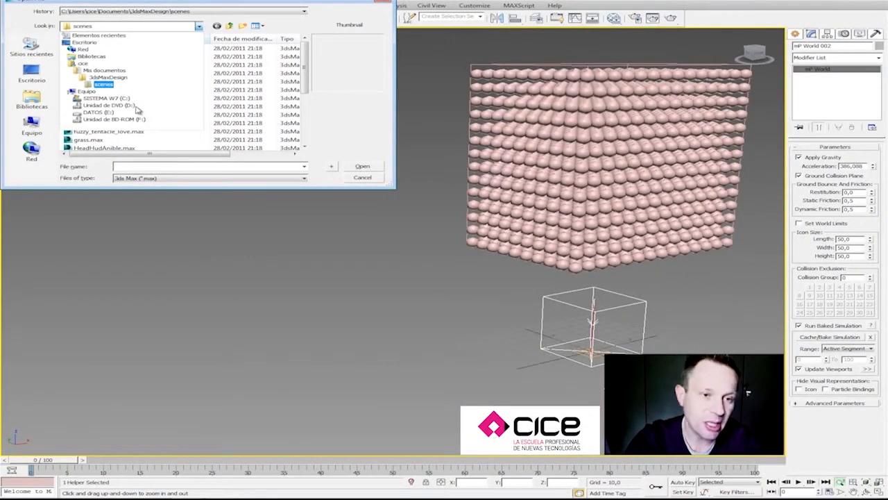
click(120, 126)
click(93, 28)
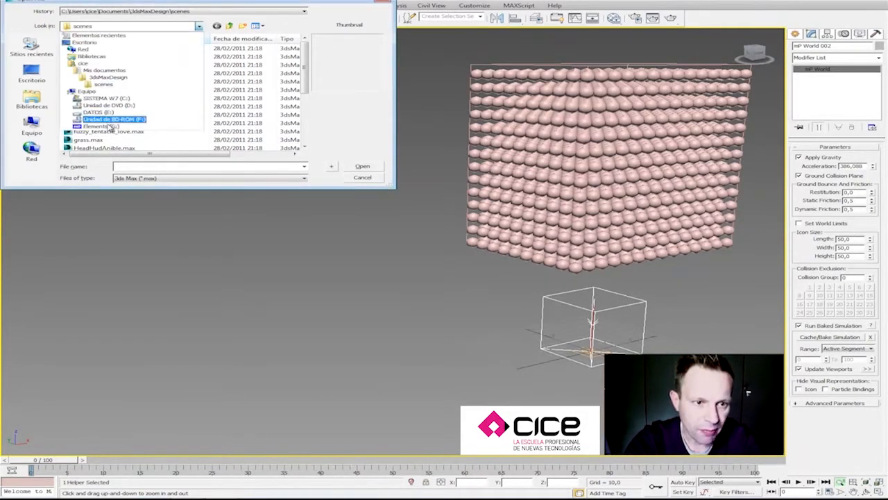
click(109, 126)
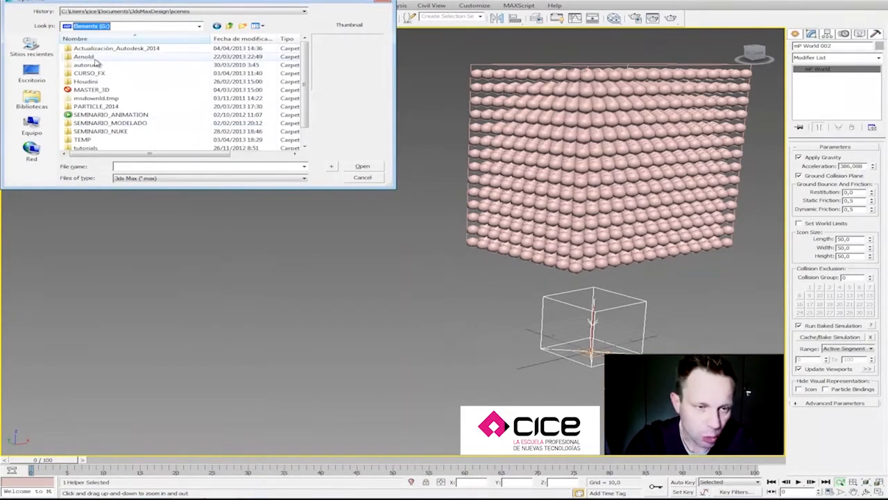
click(91, 89)
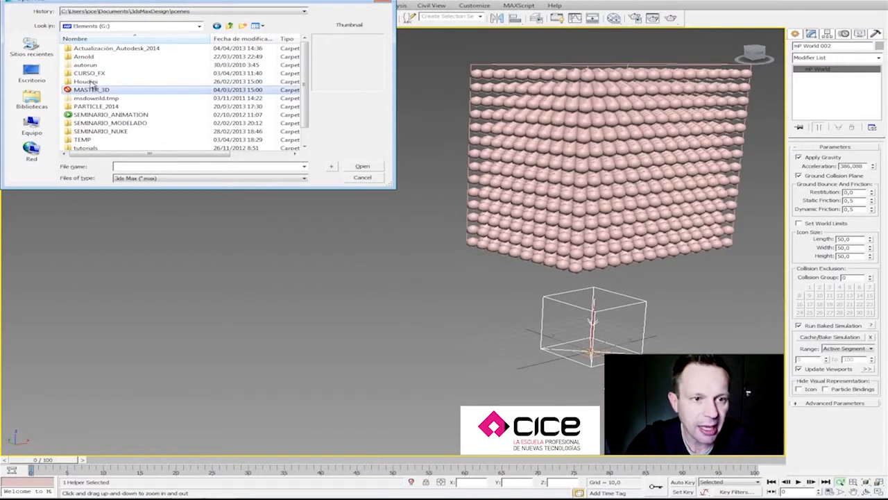
click(91, 73)
double_click(101, 48)
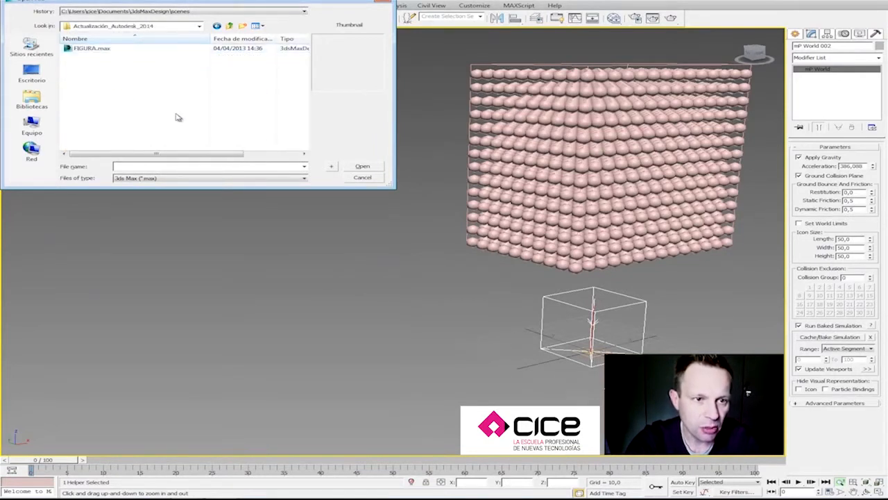
Open FIGURA.max and adopt the file's Gamma and LUT settings.
click(77, 51)
click(364, 167)
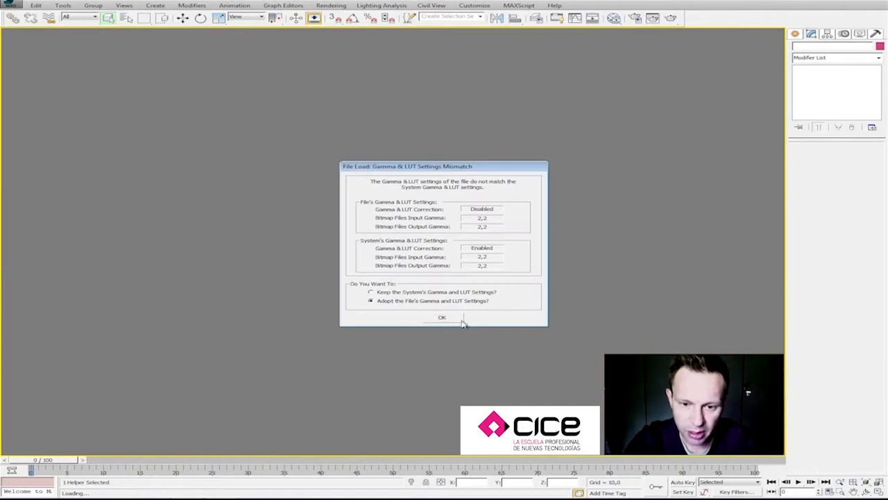
click(458, 317)
click(445, 288)
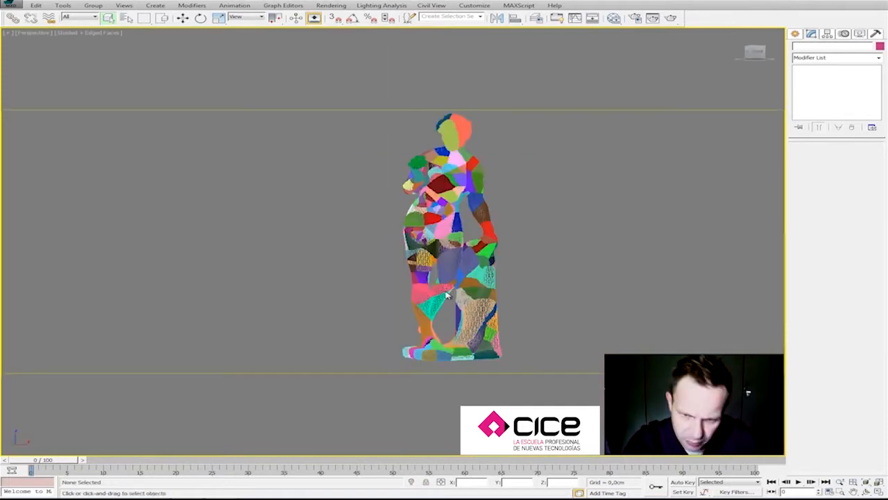
Examine the fractured statue's pieces in wireframe and in shaded display with edged faces.
middle_drag(591, 307, 612, 313)
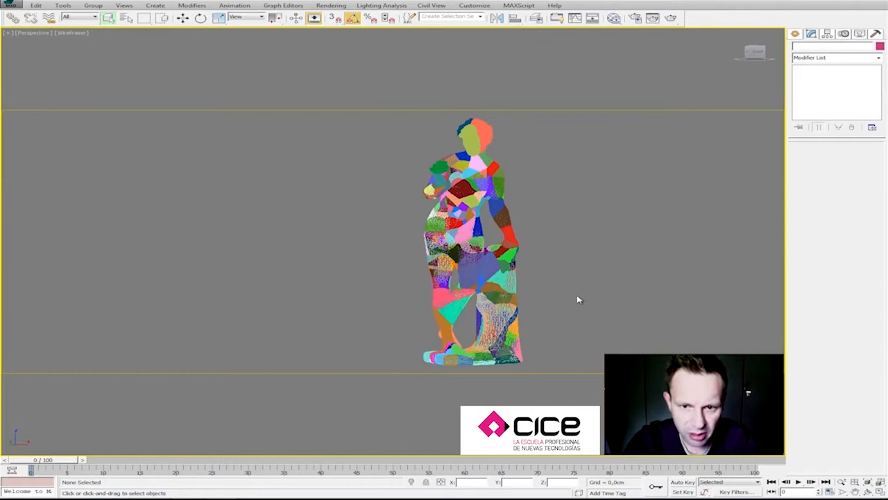
key(F3)
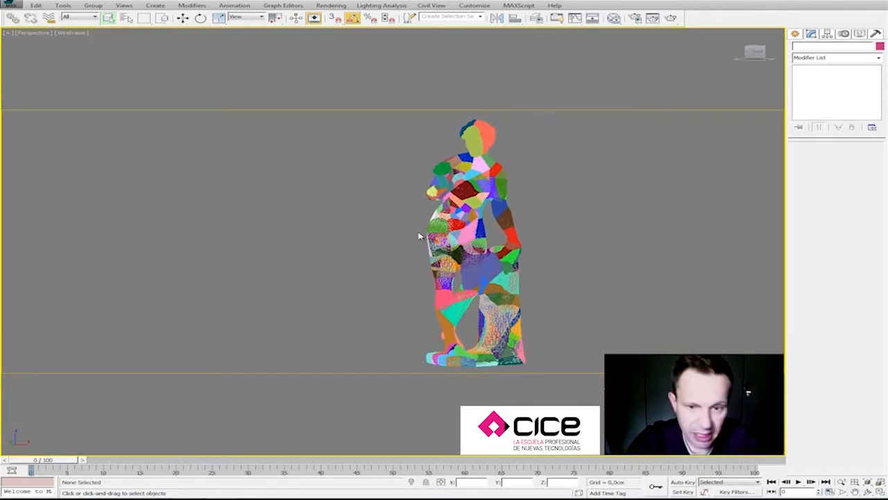
key(F3)
key(F4)
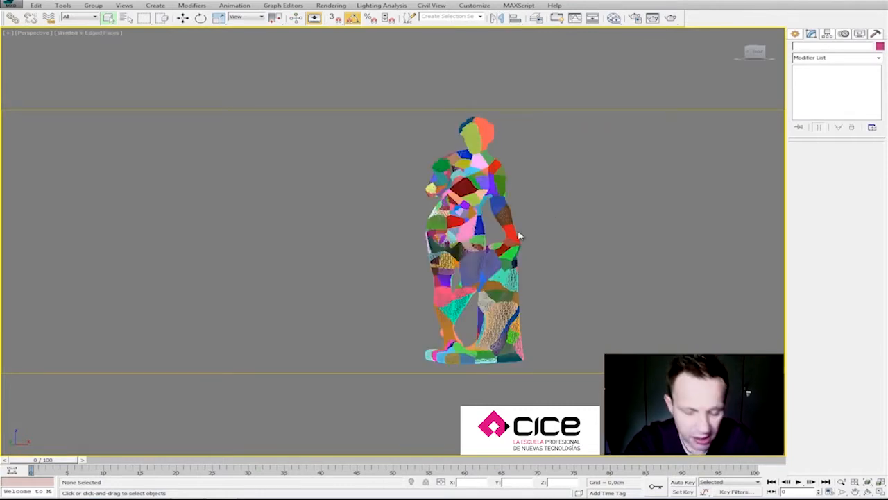
scroll(507, 253, up, 3)
middle_drag(520, 264, 594, 273)
scroll(575, 275, down, 1)
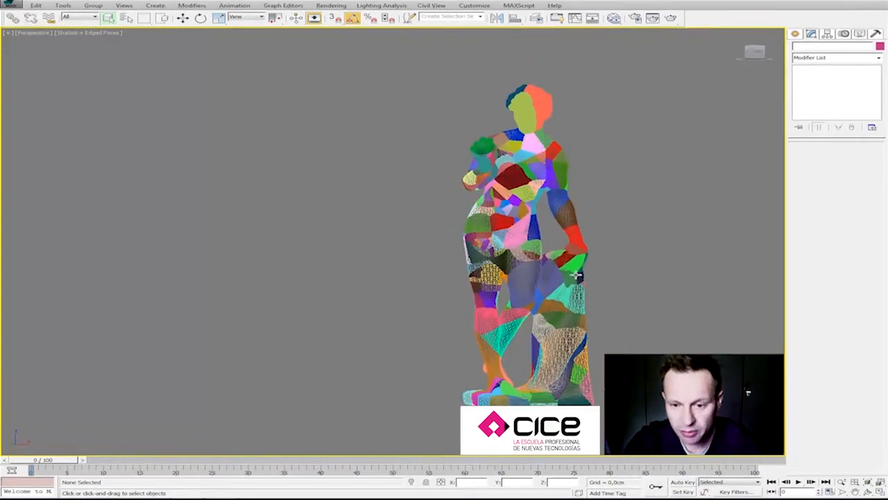
middle_drag(551, 248, 558, 249)
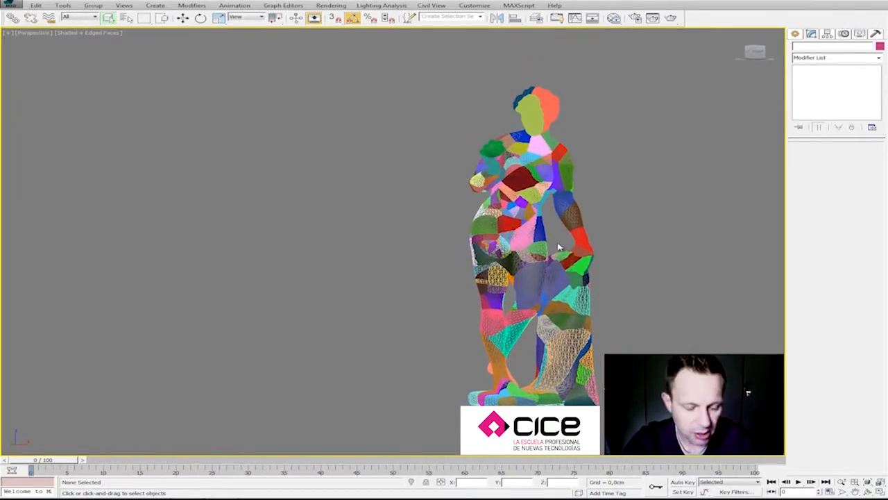
Open Particle View in Expert Mode beside the statue and add an mParticles Flow to its canvas.
key(6)
middle_drag(488, 301, 537, 305)
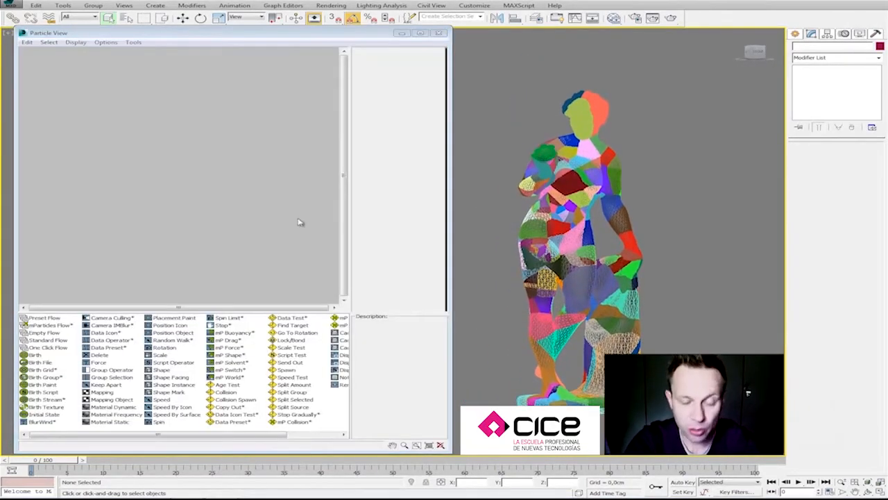
key(ctrl+x)
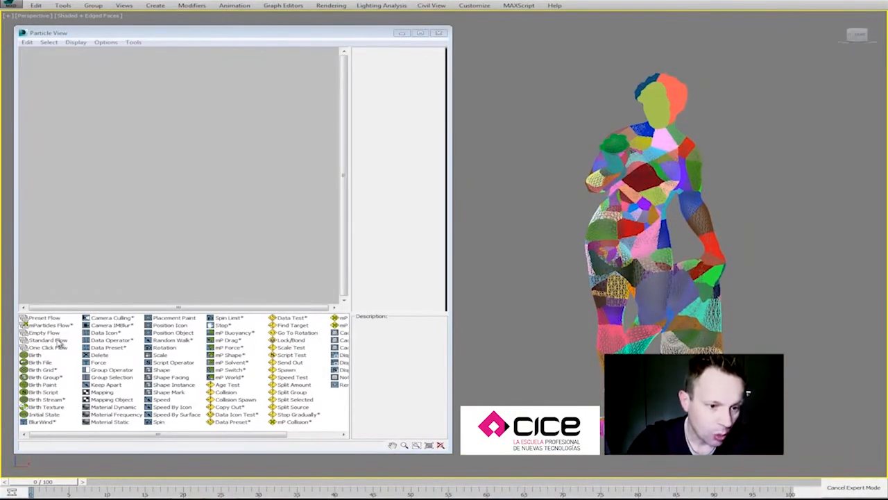
drag(59, 326, 57, 100)
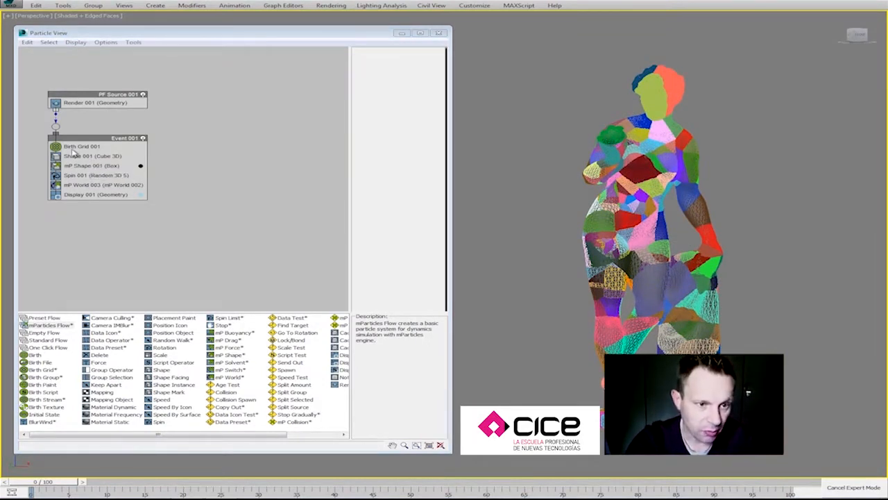
Replace the Birth Grid operator in Event 001 with a Birth Group operator.
click(73, 149)
middle_drag(710, 273, 812, 279)
scroll(752, 293, down, 5)
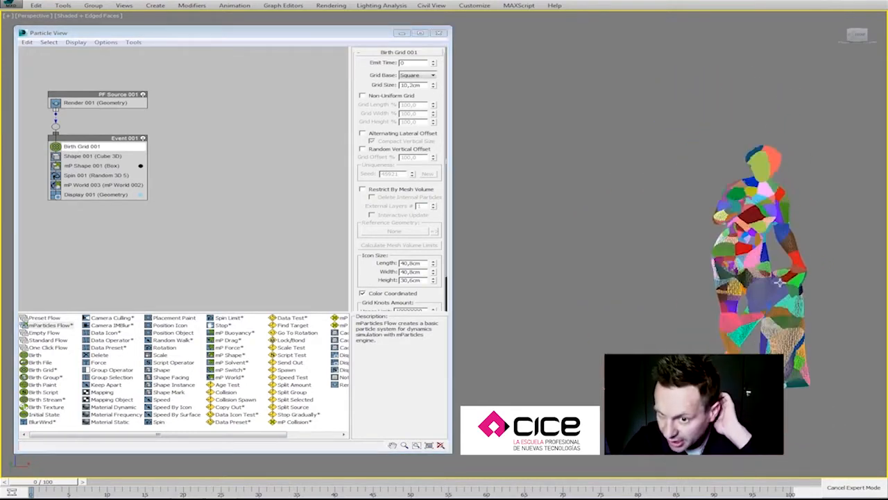
scroll(742, 294, up, 3)
middle_drag(732, 297, 627, 299)
scroll(660, 292, up, 3)
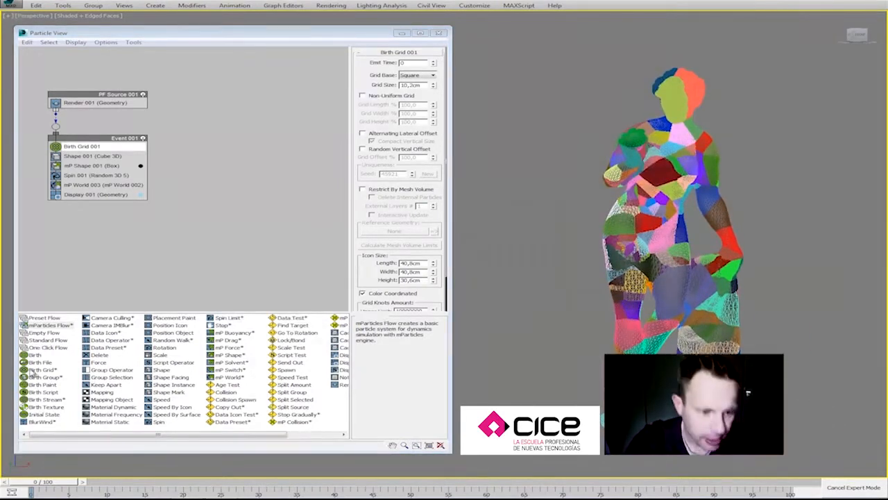
drag(50, 380, 107, 148)
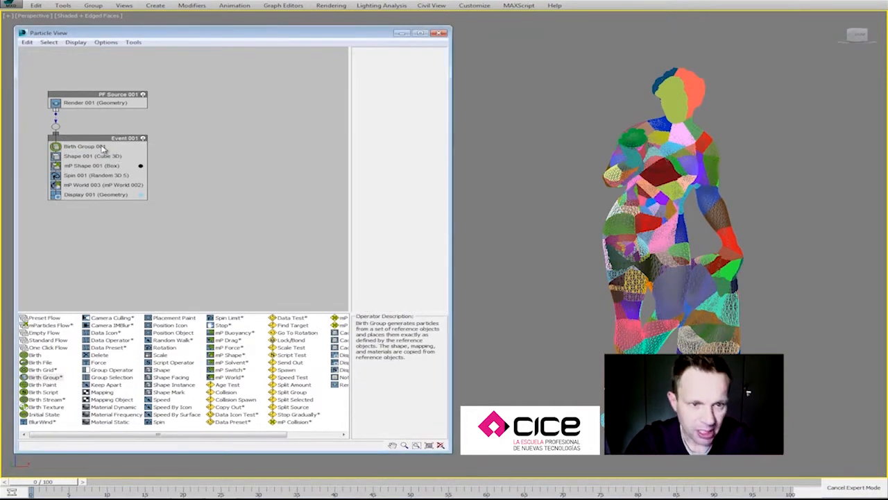
Delete the Shape 001 (Cube 3D) operator from Event 001.
click(86, 156)
right_click(85, 157)
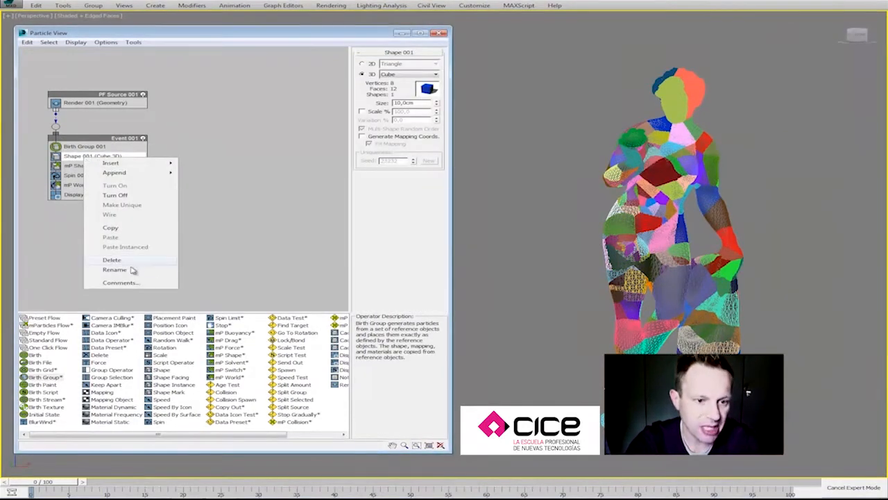
click(122, 260)
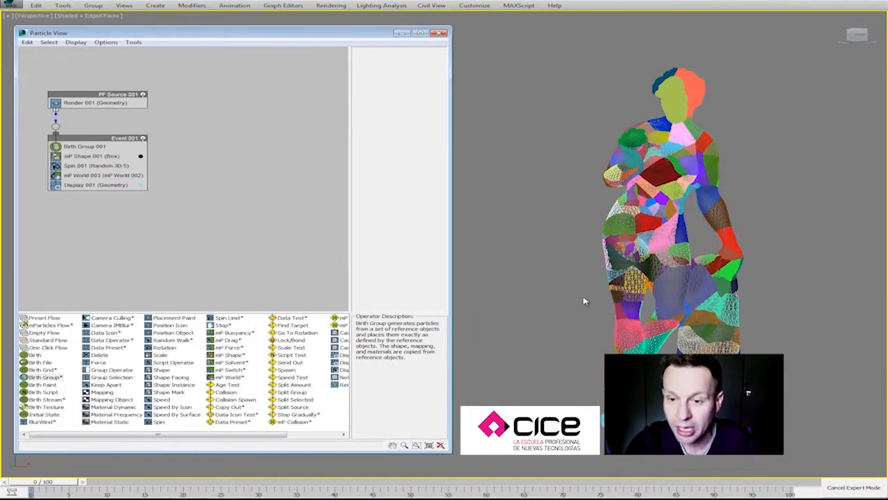
Add all the selected statue pieces to Birth Group 001 as particle objects and update the particles from them.
middle_drag(585, 301, 589, 297)
click(101, 147)
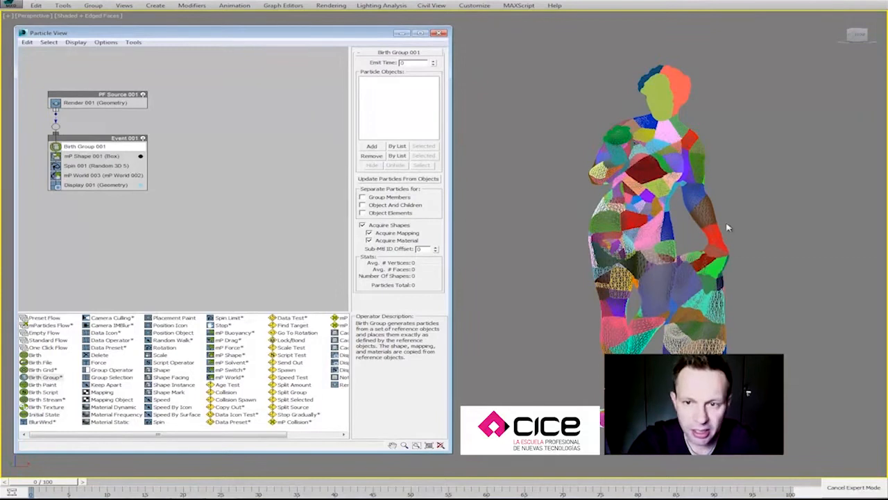
click(641, 177)
drag(762, 439, 762, 447)
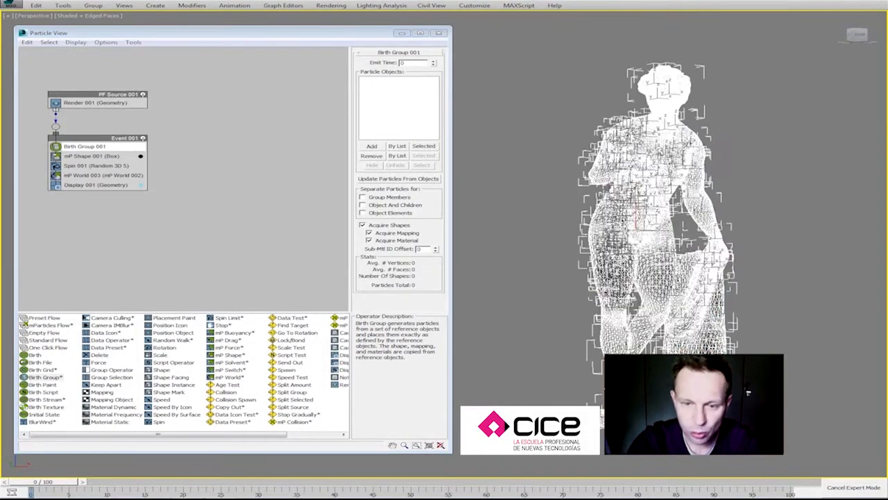
click(422, 146)
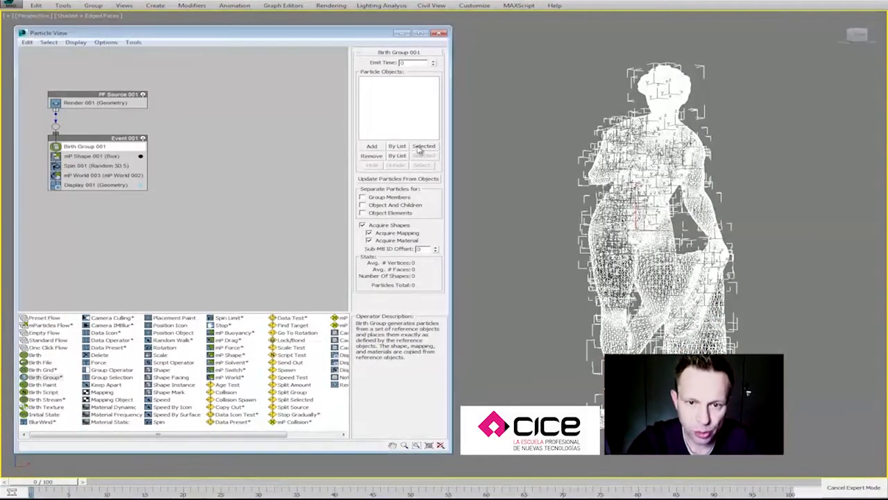
click(586, 334)
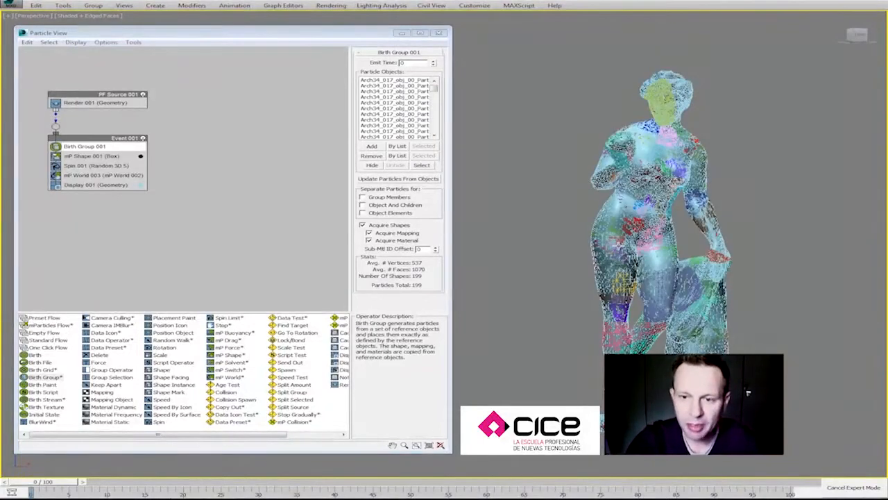
click(408, 181)
middle_drag(653, 308, 639, 303)
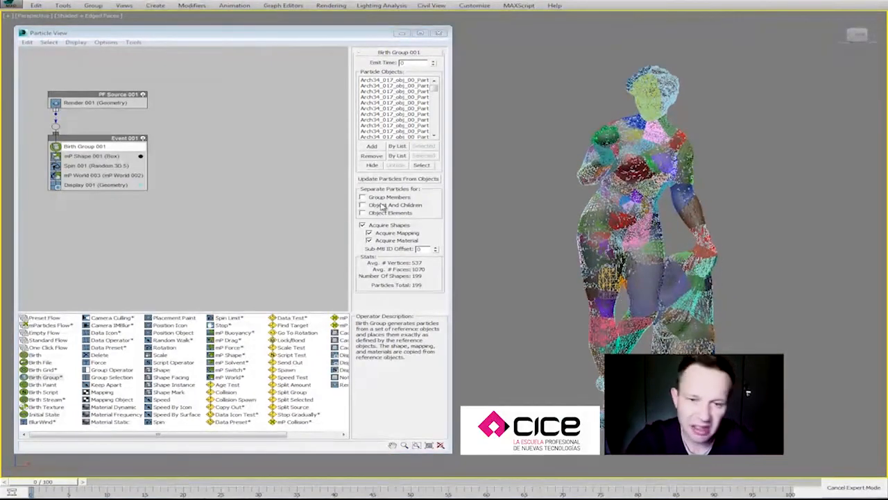
Hide the original statue objects referenced by Birth Group 001 and inspect the remaining particles.
click(371, 165)
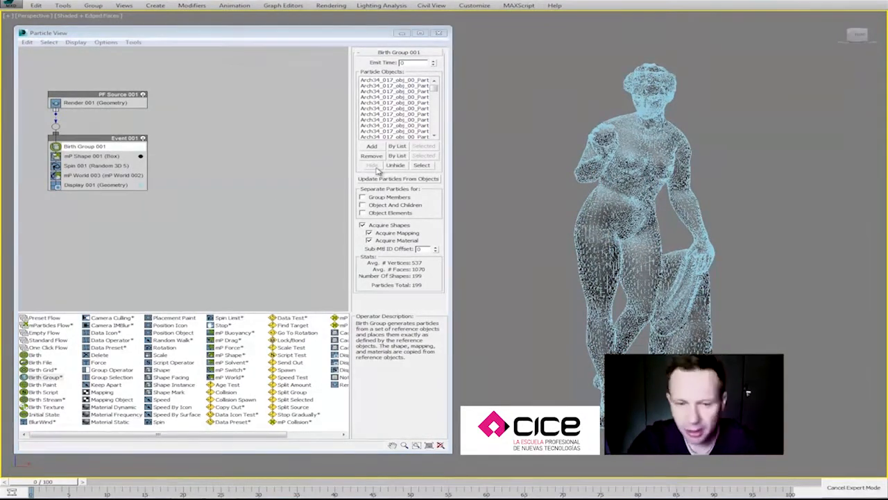
mouse_move(531, 271)
alt+middle_down()
mouse_move(522, 261)
mouse_move(519, 272)
alt+middle_up()
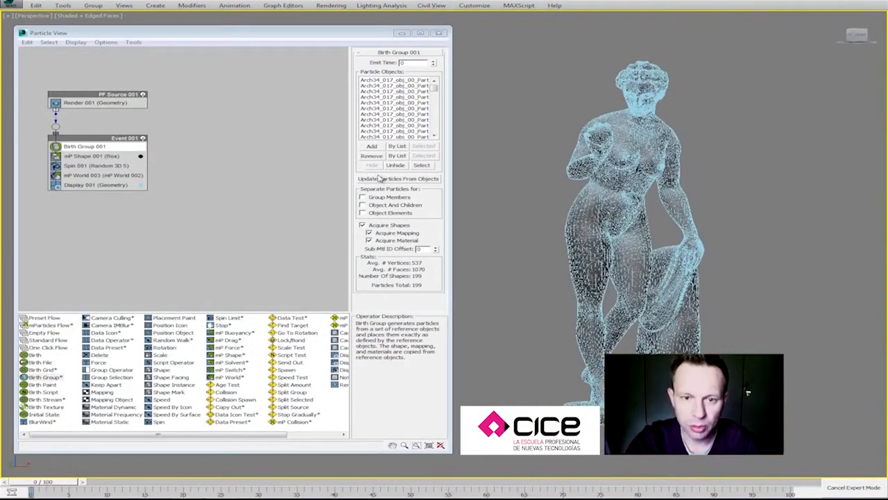
alt+middle_drag(784, 244, 712, 246)
alt+middle_drag(672, 299, 653, 296)
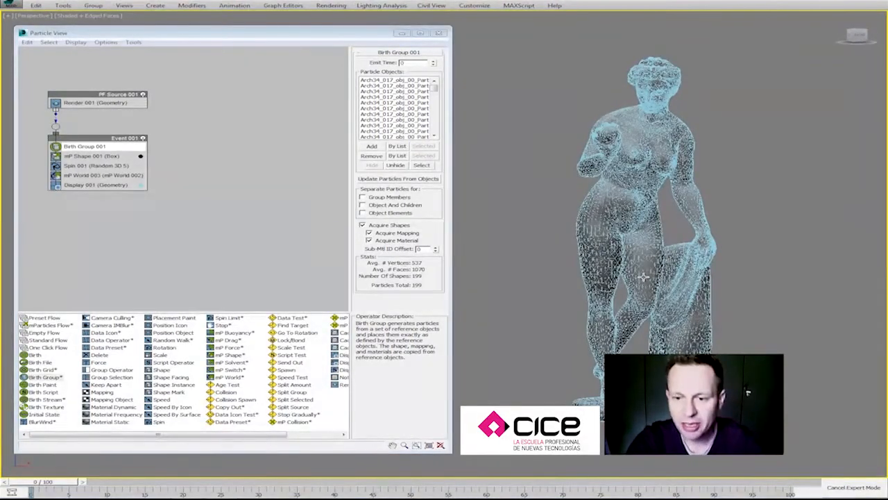
alt+middle_drag(689, 226, 670, 247)
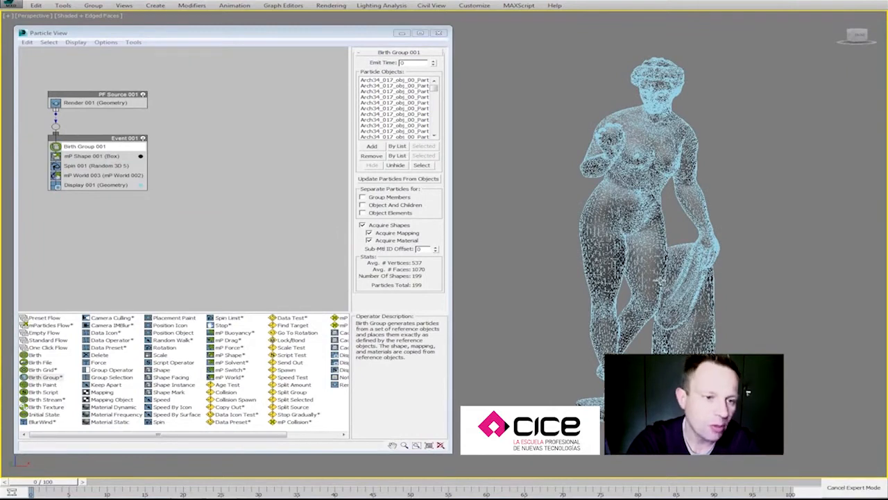
Display the mP Shape 001 collision shapes as Wireframe and inspect them around the statue.
click(125, 156)
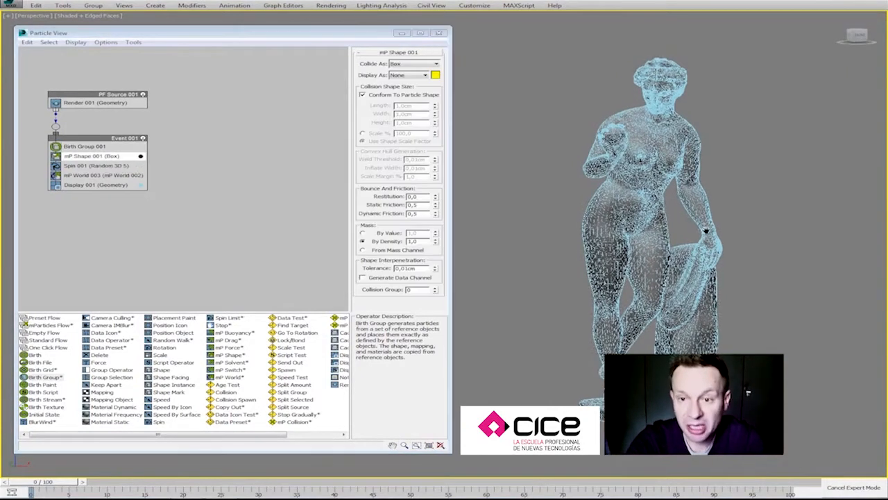
click(422, 76)
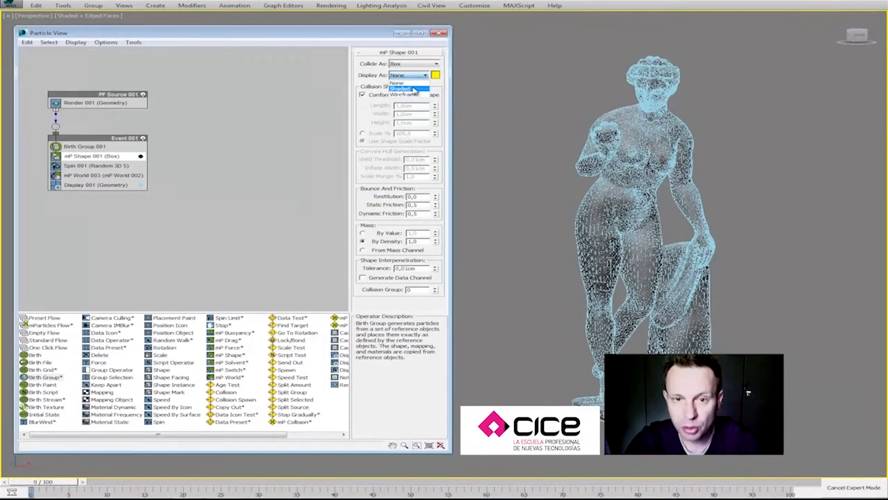
click(414, 95)
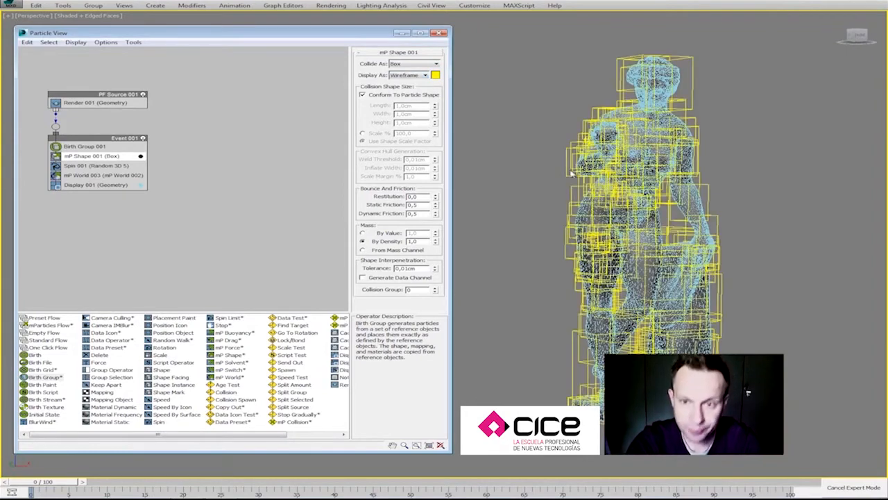
scroll(612, 197, up, 1)
scroll(611, 197, down, 1)
scroll(612, 197, up, 3)
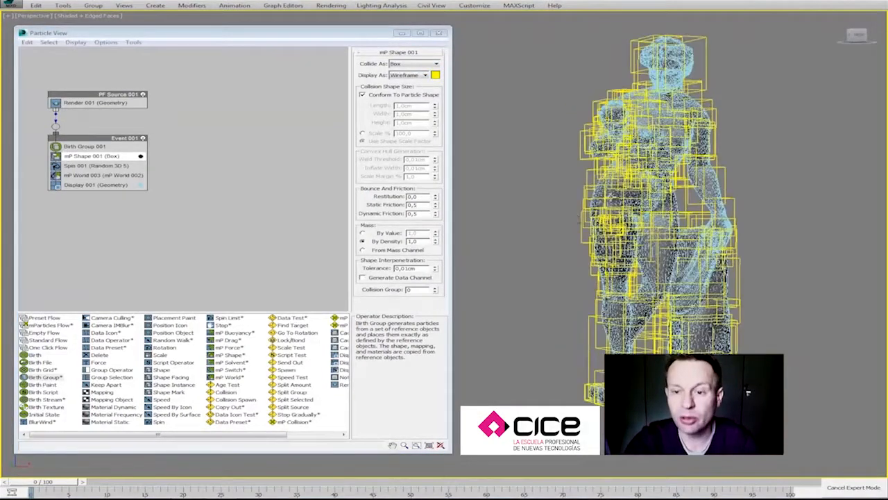
scroll(559, 177, down, 3)
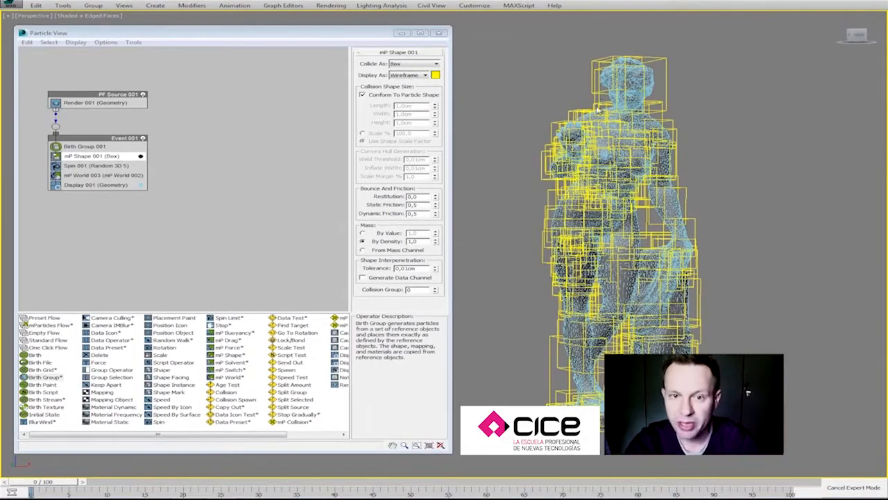
Set mP Shape 001 to collide as Convex Hull and inspect the hulls around the pieces.
click(415, 65)
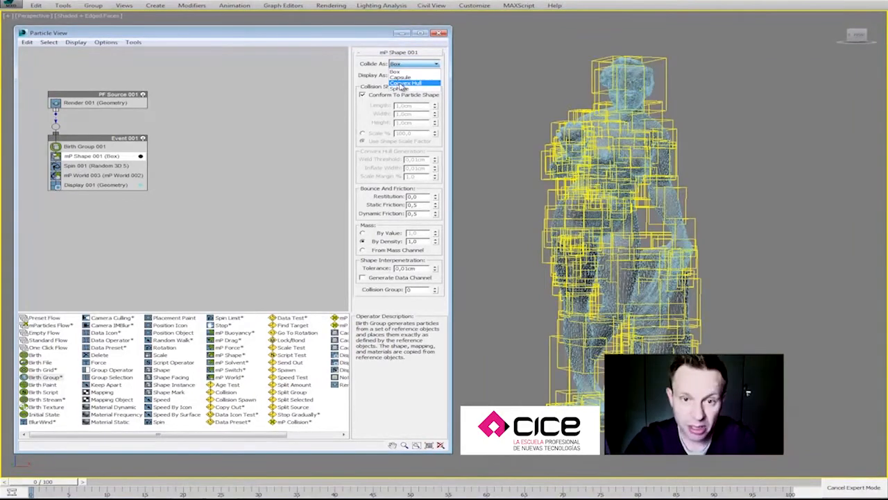
click(401, 83)
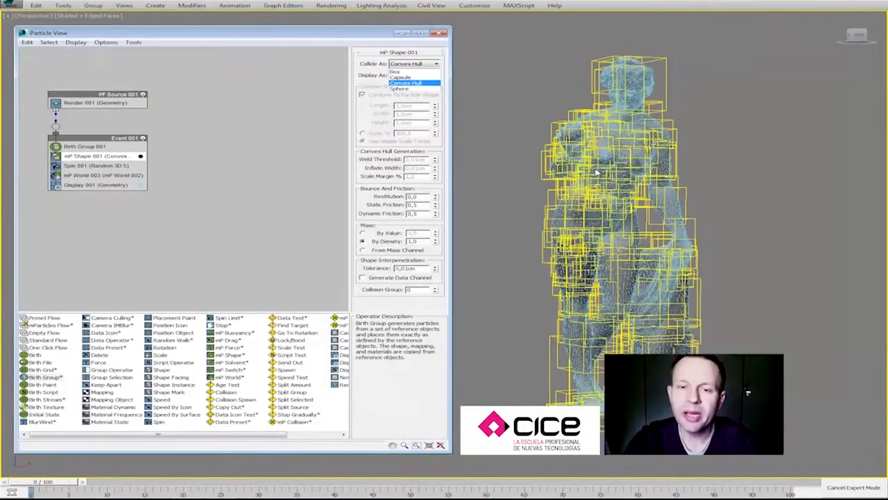
mouse_move(606, 175)
alt+middle_down()
mouse_move(587, 181)
mouse_move(591, 173)
alt+middle_up()
alt+middle_drag(639, 239, 616, 249)
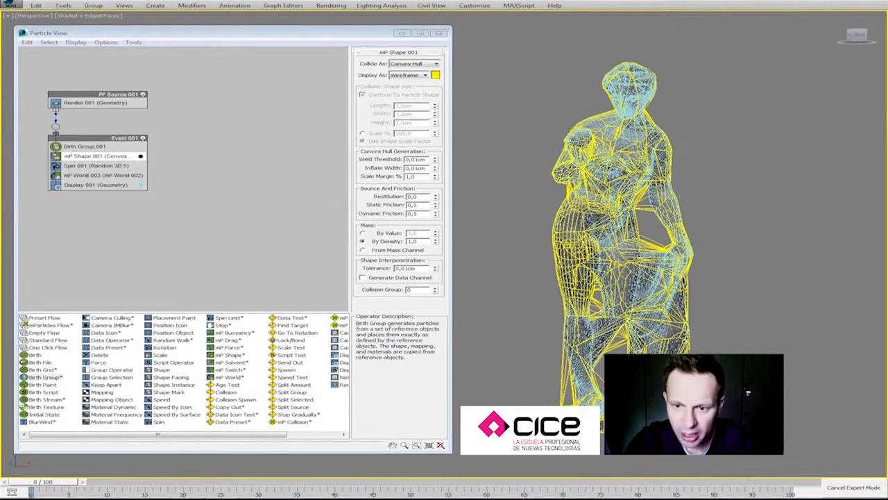
Set the convex hull Scale Margin % of mP Shape 001 to 0,5 and check the hulls' fit.
double_click(418, 176)
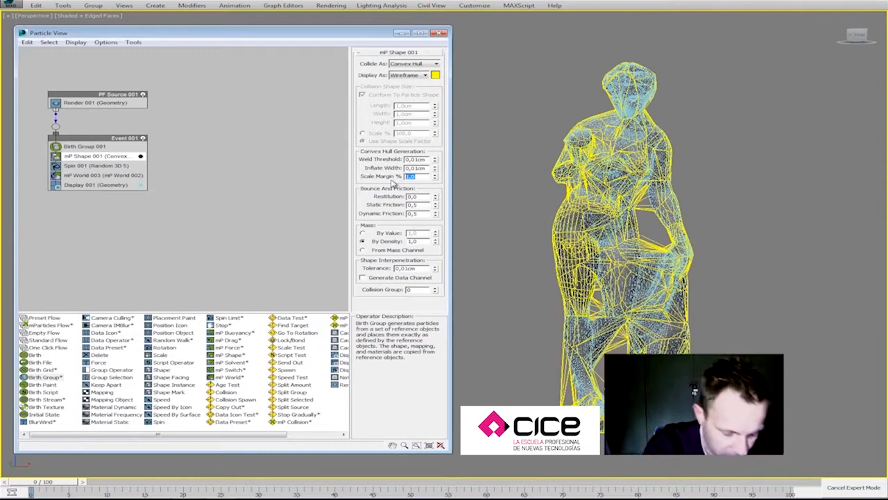
text(1)
key(Return)
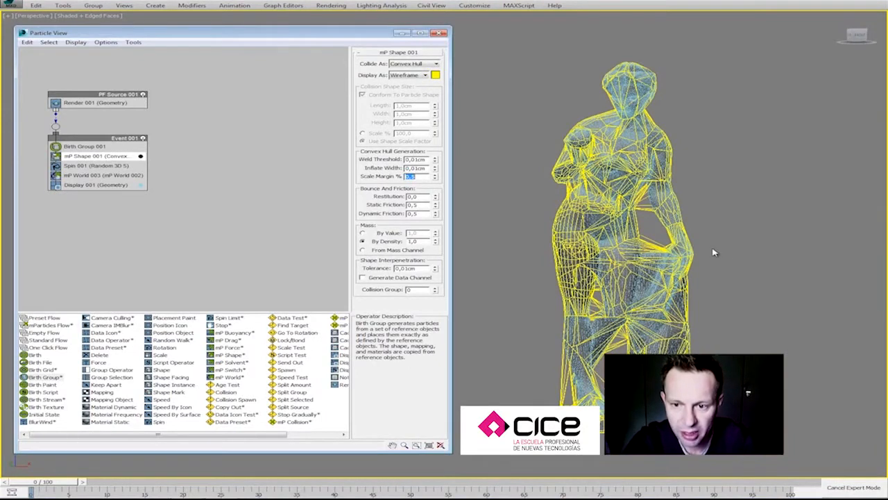
alt+middle_drag(800, 223, 774, 250)
middle_drag(553, 174, 559, 178)
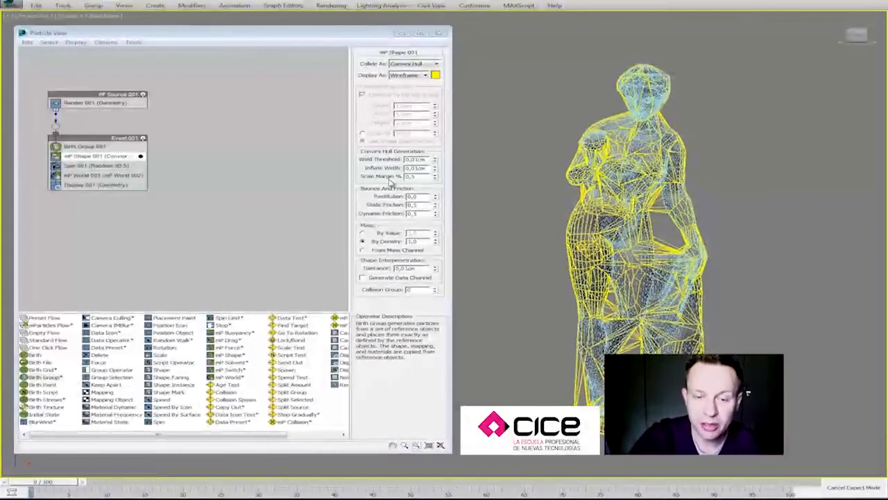
middle_drag(590, 276, 593, 281)
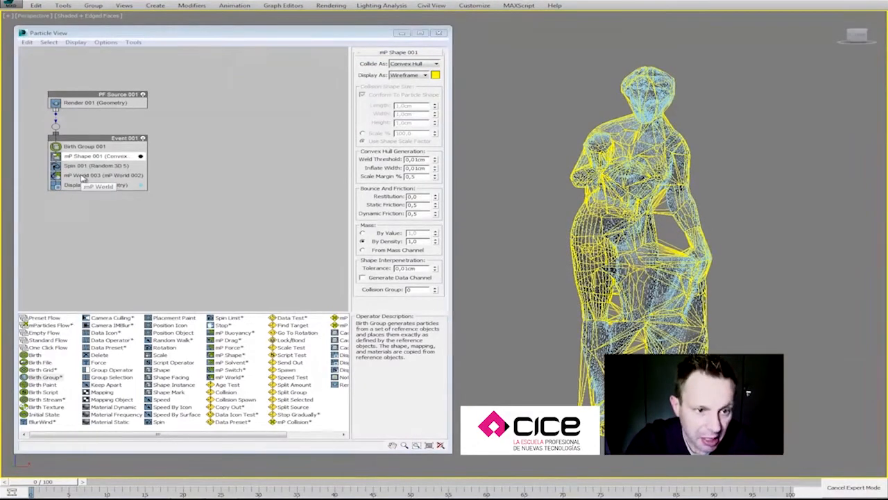
middle_drag(634, 227, 631, 220)
Play the statue collapse simulation, and leave Expert Mode to restore the full interface.
key(slash)
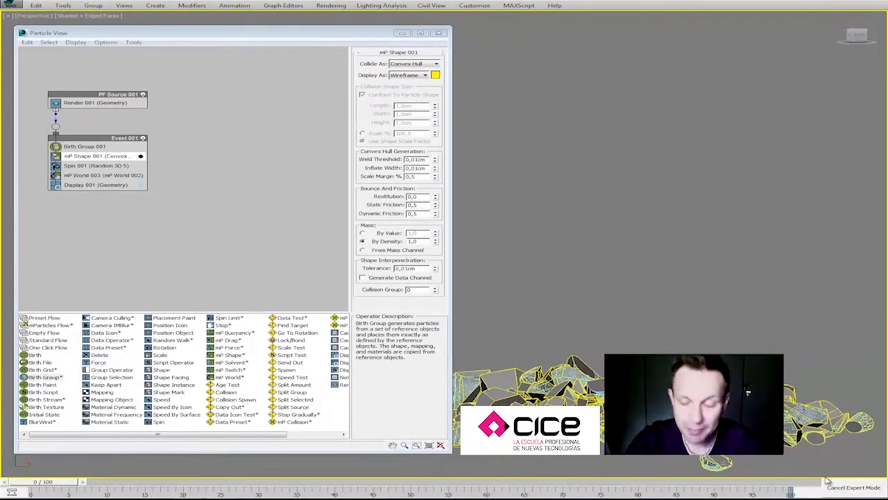
click(829, 484)
middle_drag(527, 274, 539, 275)
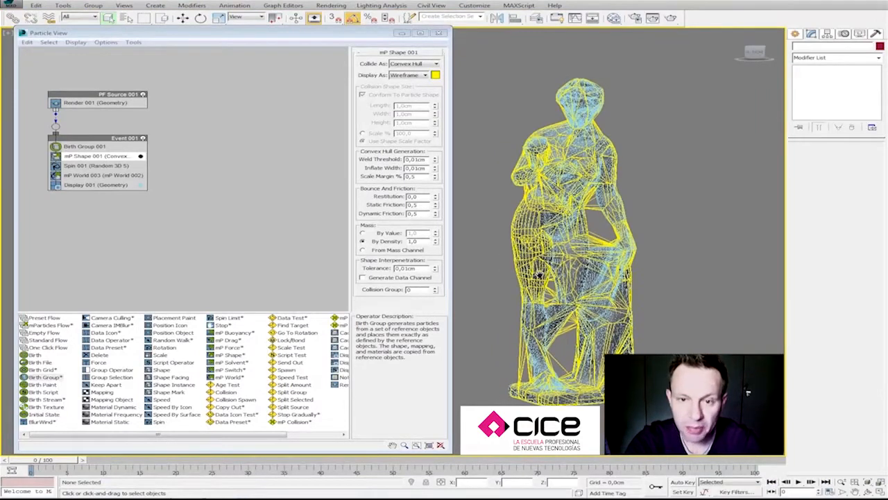
Open the parameters of the mP World 002 driver, bake the simulation and return to the first frame.
click(103, 175)
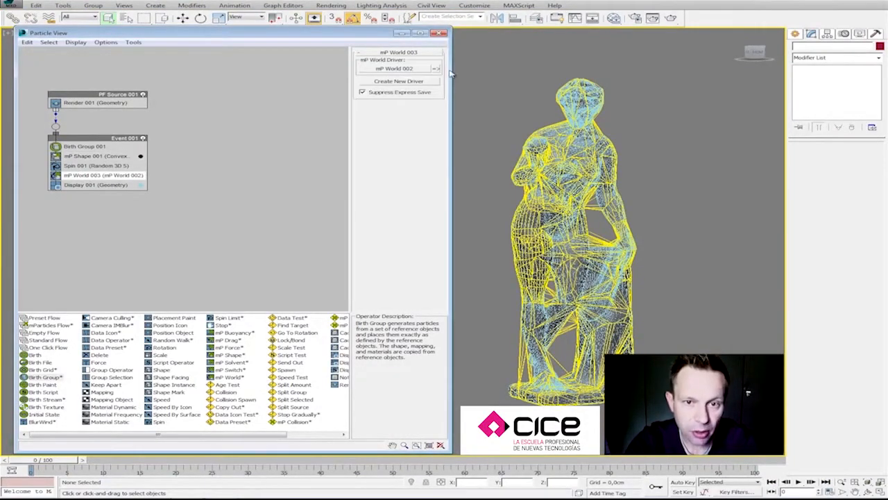
click(435, 68)
middle_click(734, 219)
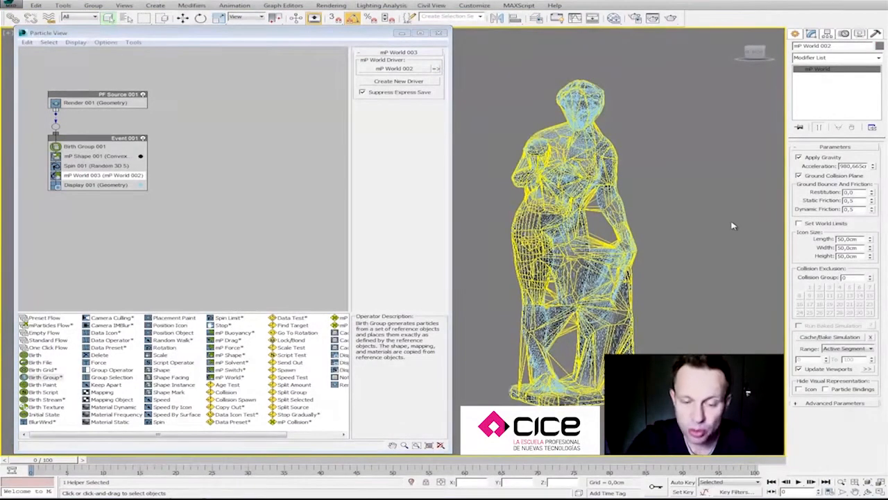
alt+middle_drag(726, 224, 690, 226)
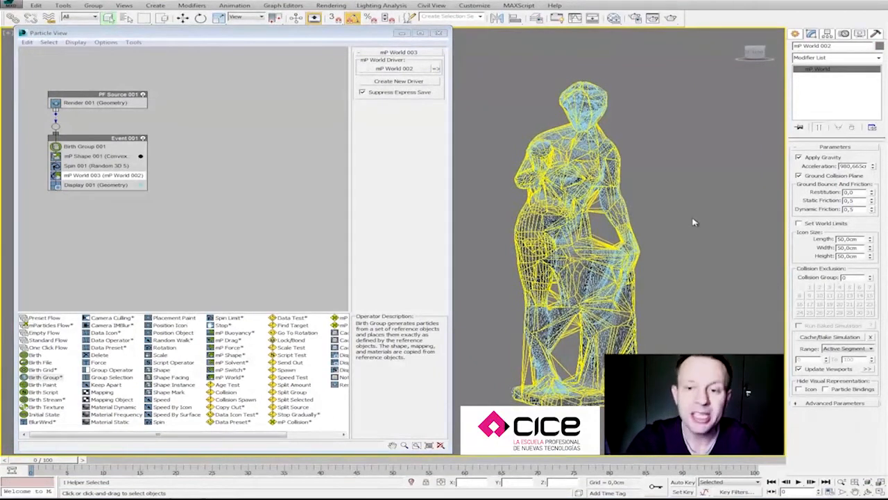
click(840, 338)
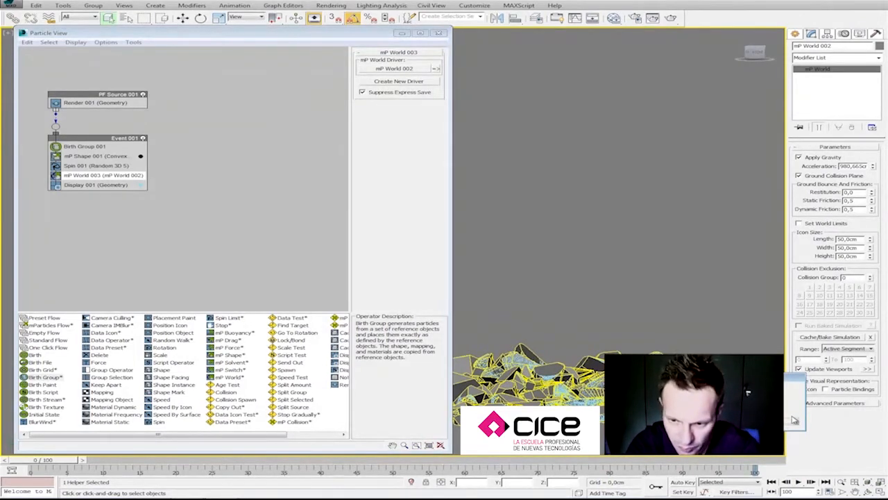
key(Home)
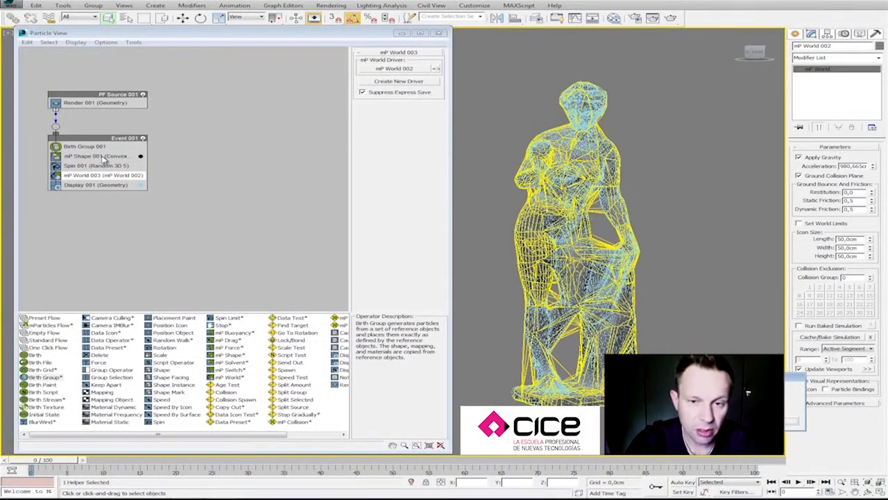
Set the collision shape display of mP Shape 001 to None.
click(103, 162)
click(102, 157)
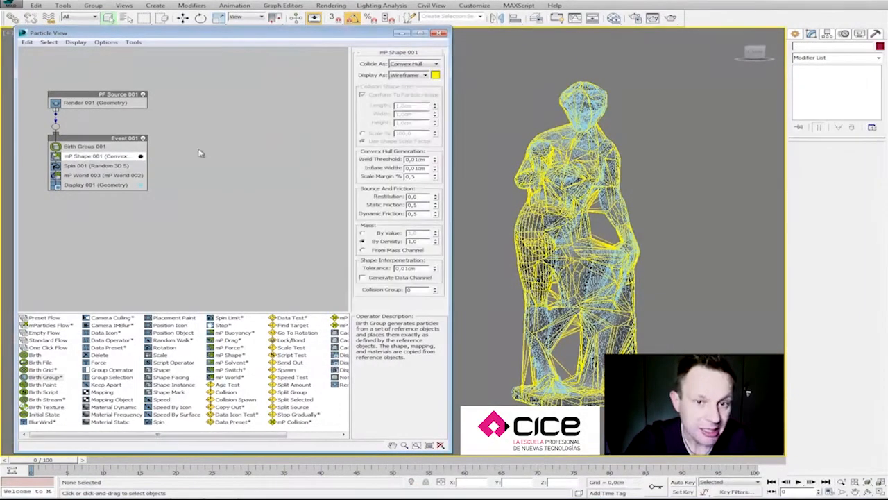
click(419, 75)
click(406, 84)
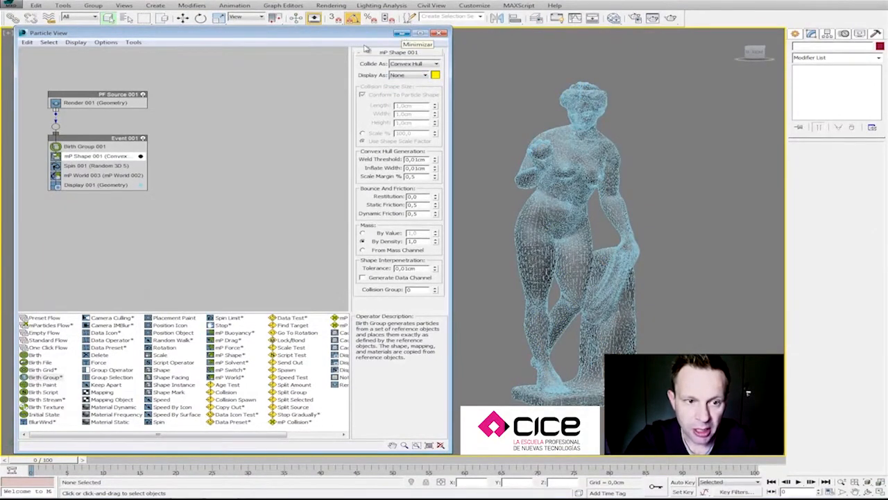
Open the parameters of the mP World 002 driver and enable Run Baked Simulation.
click(87, 176)
click(436, 69)
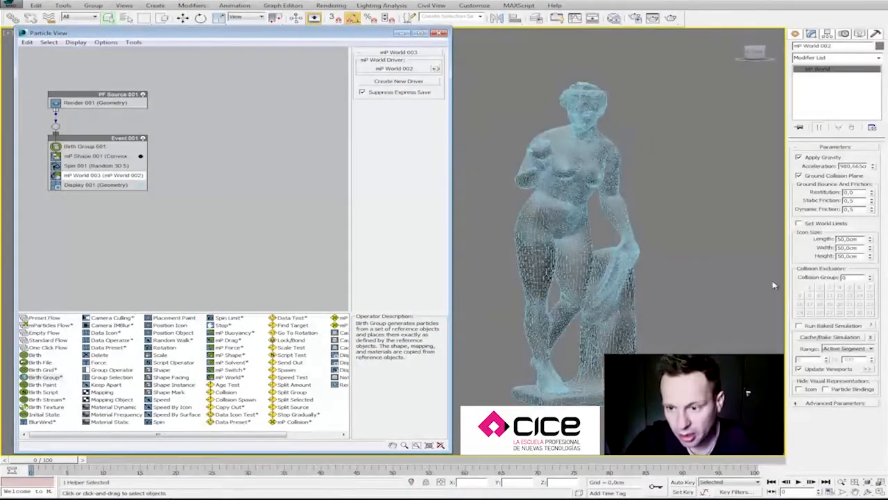
click(799, 325)
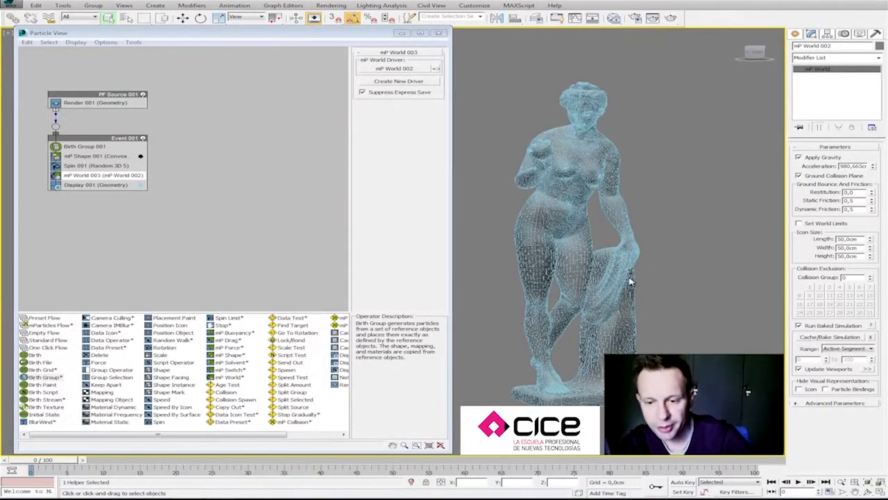
Play the baked statue collapse with viewport statistics shown and edged faces turned off.
click(401, 33)
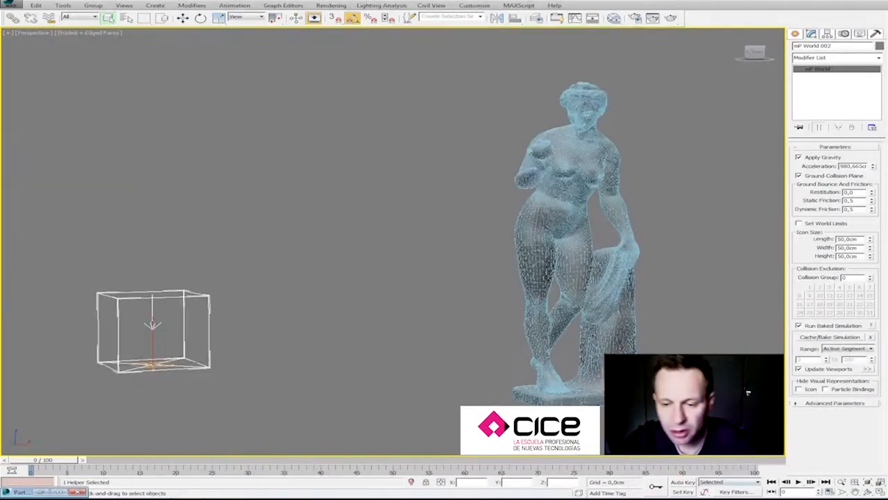
middle_drag(665, 303, 646, 310)
click(798, 482)
key(7)
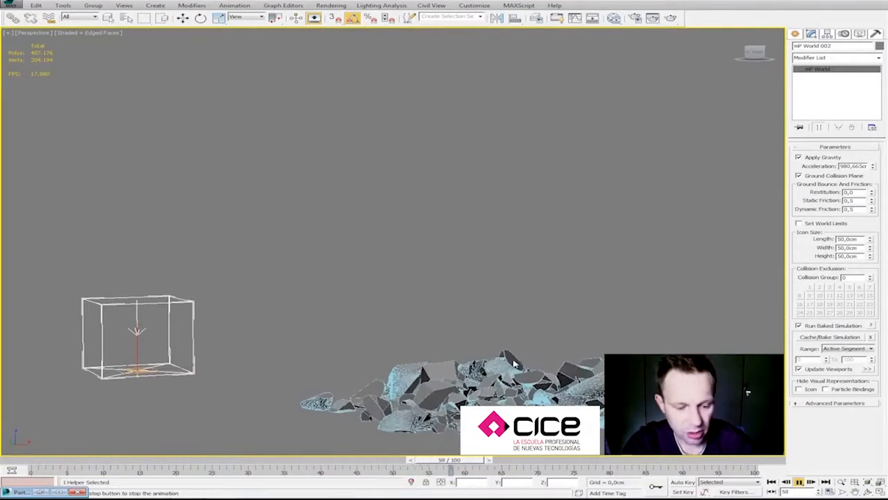
key(F4)
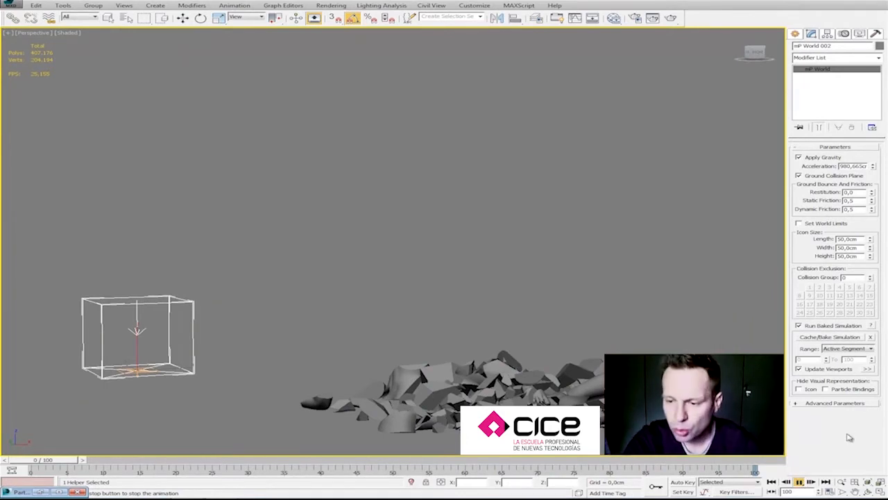
Preview the collapse in Simulation Playback at 1/4x, 2x and 1x speed, and stop and close the playback.
click(868, 370)
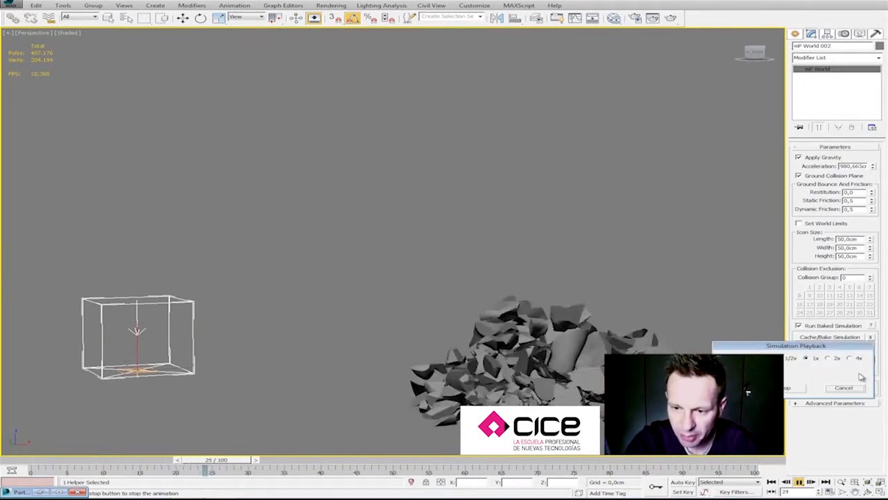
click(652, 247)
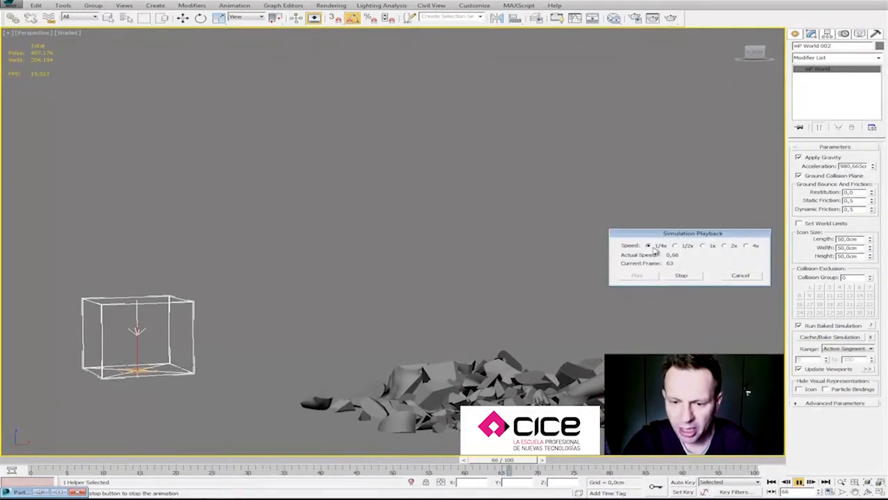
click(725, 246)
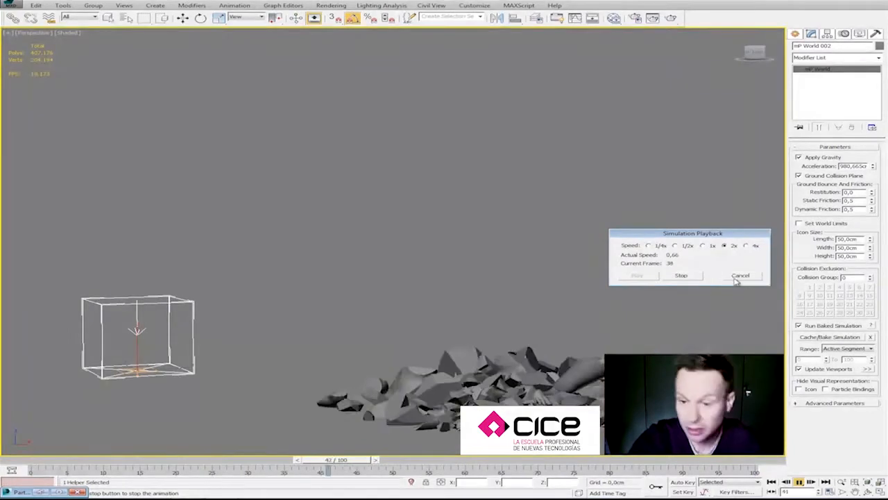
click(703, 246)
click(682, 275)
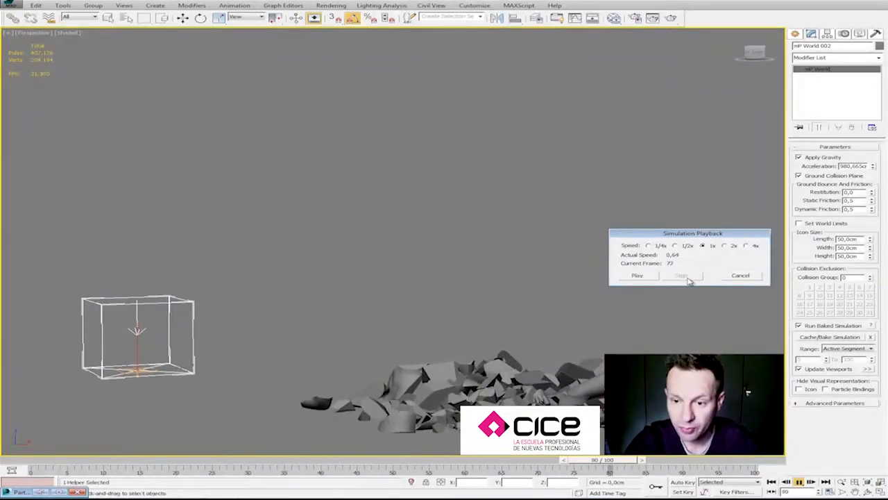
click(739, 275)
middle_drag(630, 336, 624, 347)
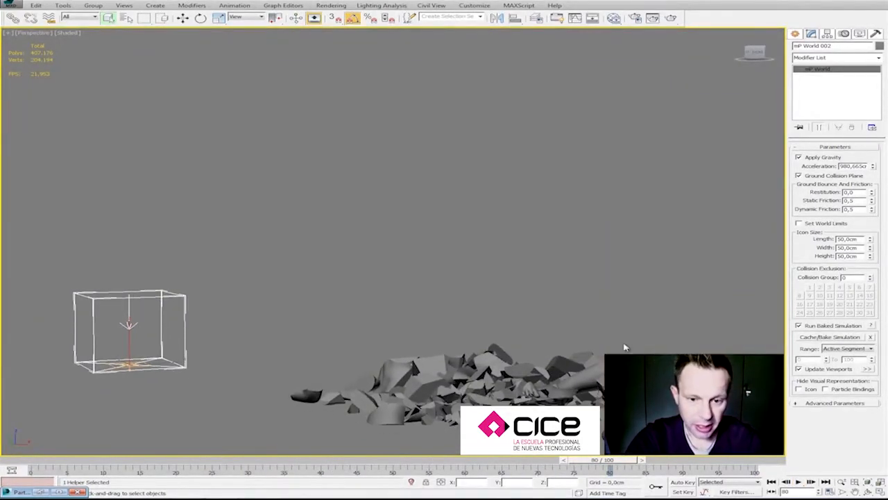
Reset to an empty scene without saving the changes to the statue scene.
click(8, 3)
click(38, 38)
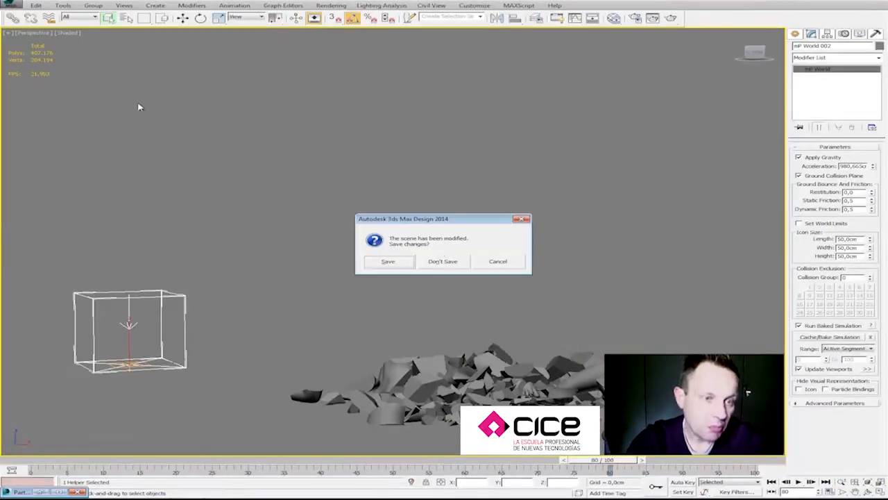
click(444, 261)
click(411, 265)
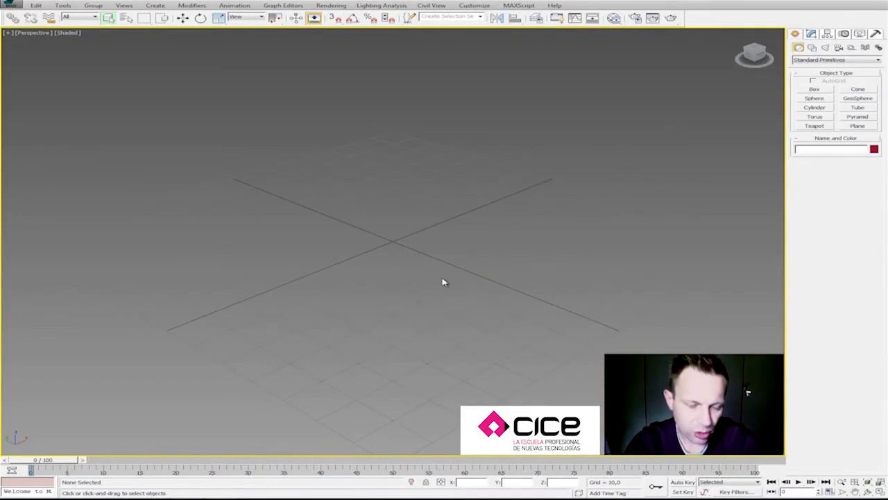
Open Particle View, adjust its width to show all operators, and read the description of the mP Glue test.
key(6)
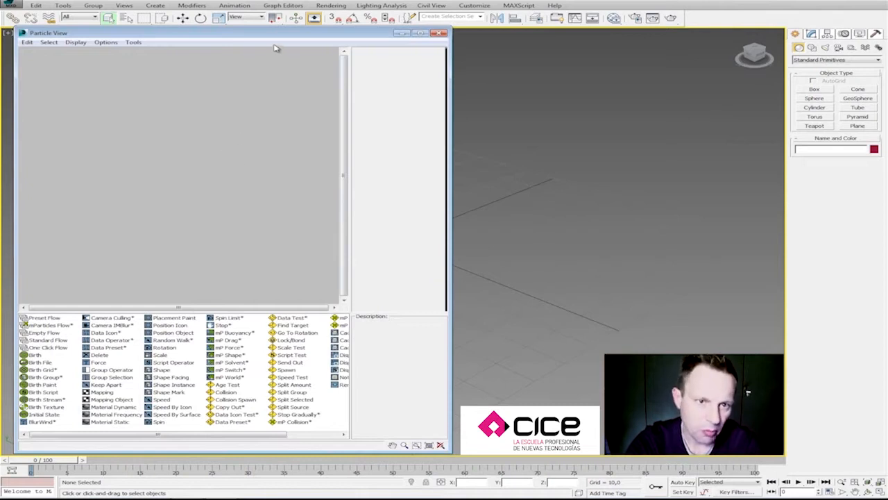
drag(444, 219, 401, 220)
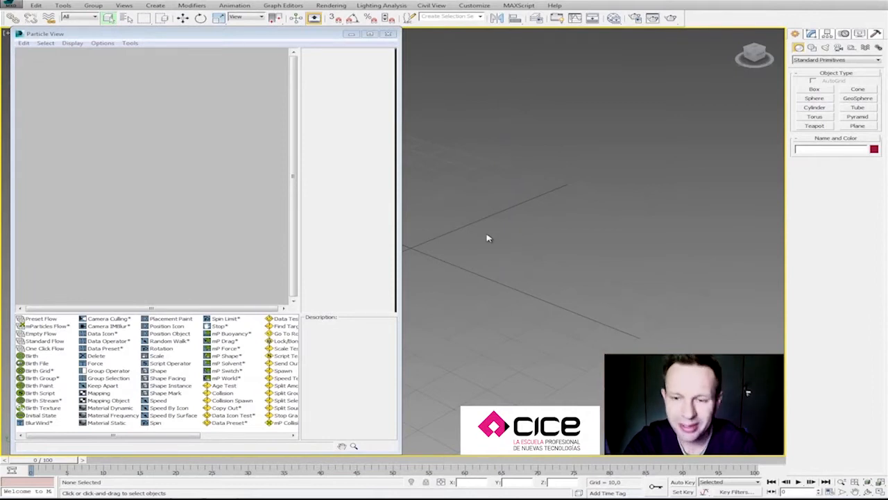
middle_drag(474, 236, 489, 240)
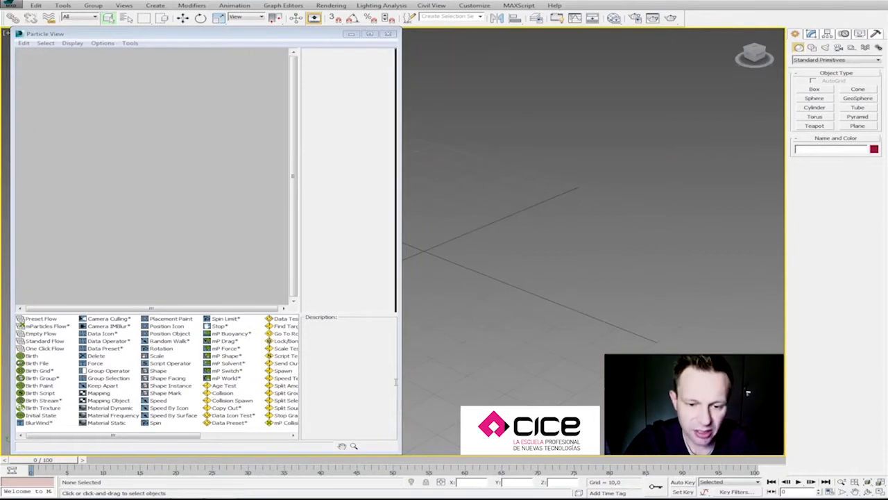
drag(401, 385, 496, 389)
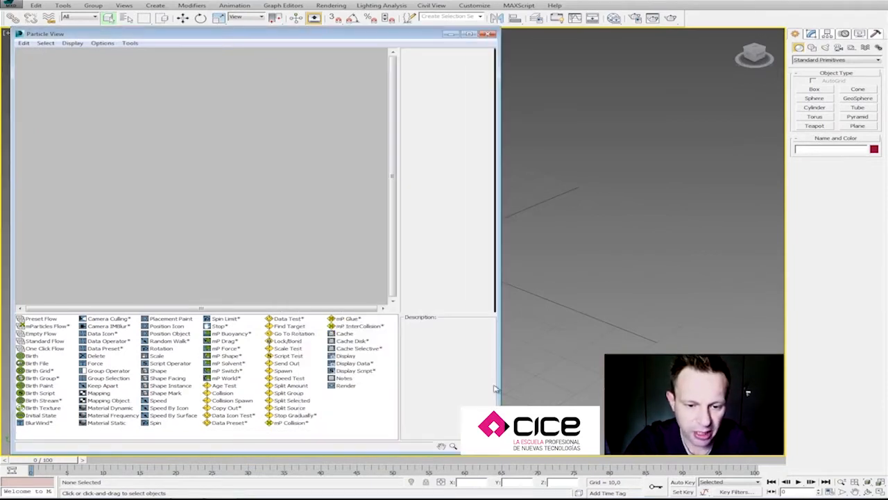
click(350, 319)
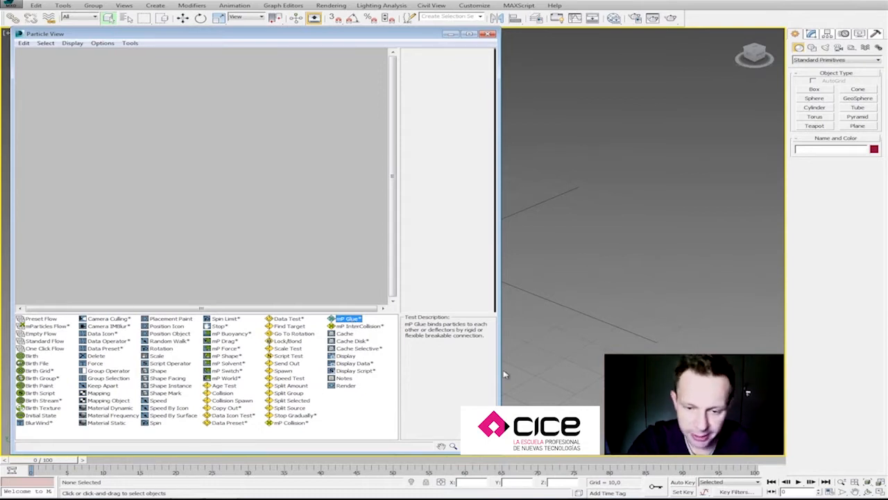
drag(500, 378, 487, 373)
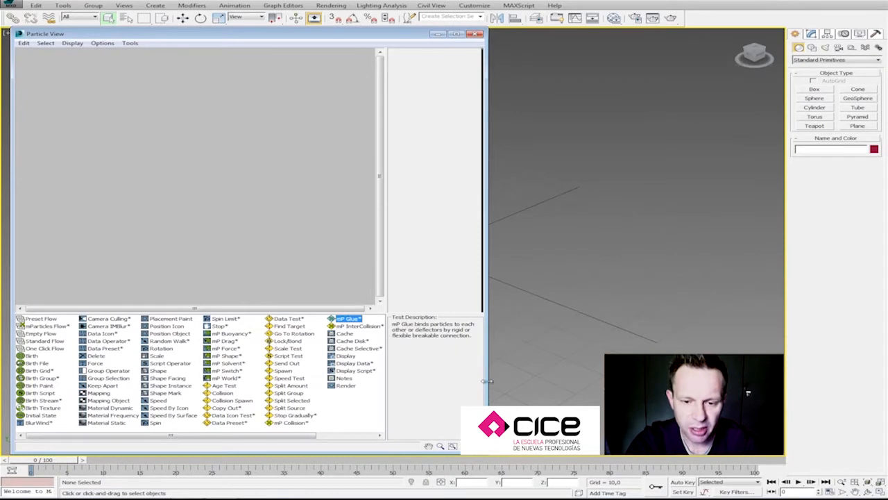
drag(488, 381, 483, 379)
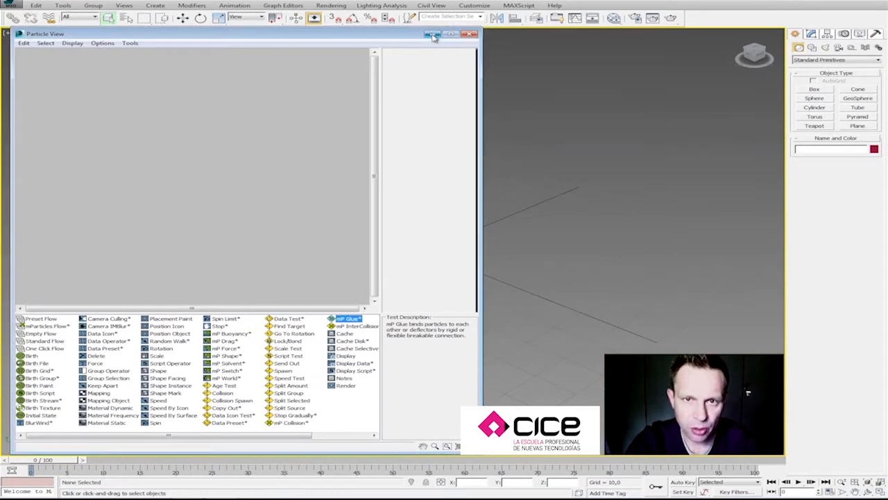
Create a large sphere near the centre of the grid in the Perspective view.
click(431, 34)
click(815, 98)
drag(423, 250, 407, 318)
right_click(407, 318)
alt+middle_drag(356, 308, 327, 298)
Create a small sphere above and to the left of the large sphere in the Front view.
key(f)
middle_drag(397, 234, 389, 296)
scroll(384, 306, up, 3)
click(820, 100)
middle_drag(349, 239, 388, 277)
drag(203, 168, 269, 178)
right_click(218, 174)
Clone the small sphere along X as 10 evenly spaced copies above the large sphere, and return to Perspective view.
click(233, 178)
click(399, 222)
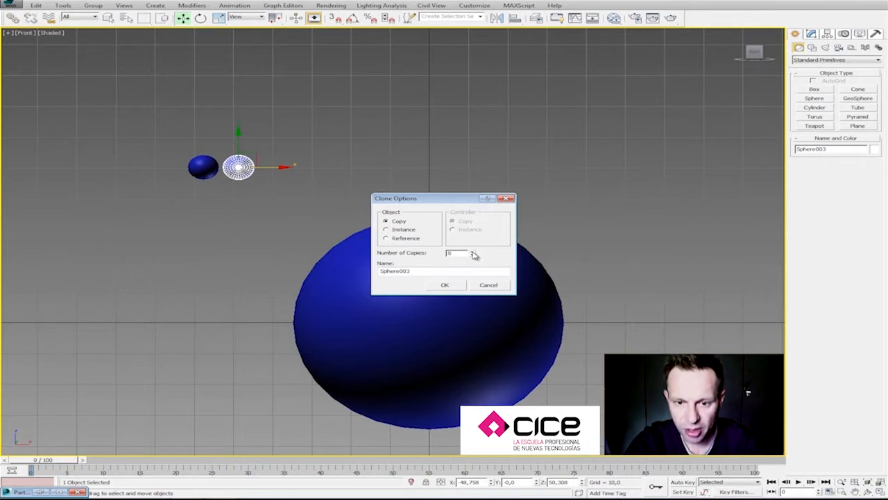
click(446, 284)
middle_drag(516, 291, 491, 285)
key(p)
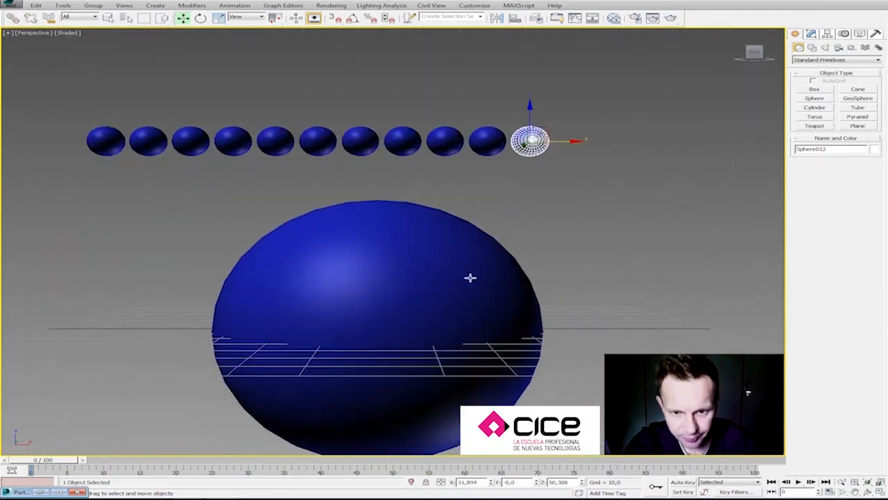
Extend the row along X to 17 small spheres by copying its last sphere.
shift+drag(566, 141, 609, 142)
click(472, 250)
click(472, 250)
click(473, 251)
click(473, 250)
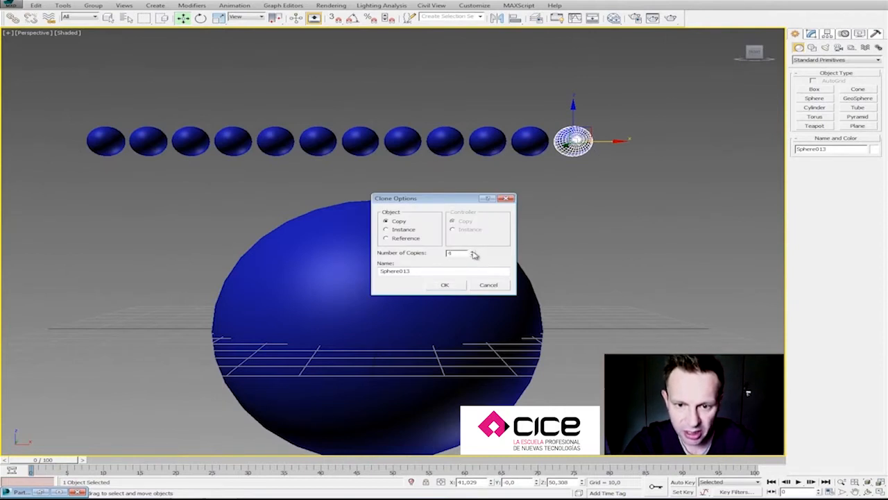
click(448, 285)
scroll(447, 286, down, 3)
middle_drag(449, 275, 430, 284)
shift+drag(617, 151, 638, 143)
click(447, 286)
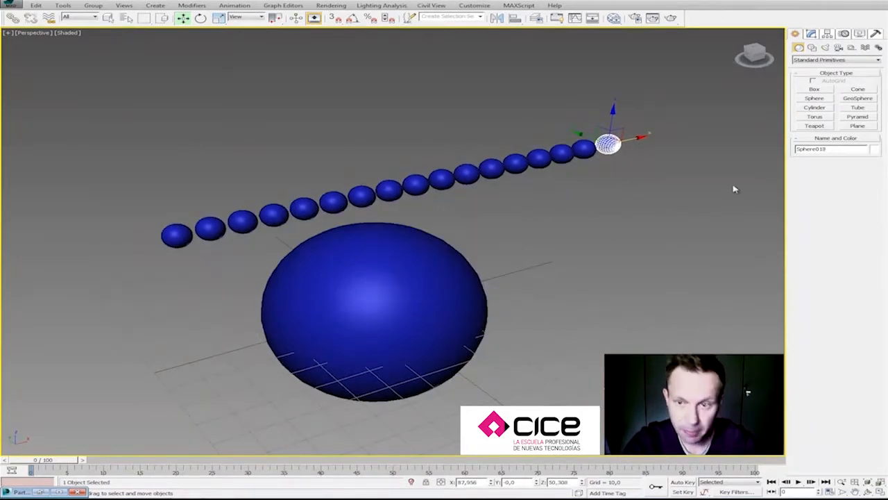
Enlarge the last sphere of the row to a radius of 7,698 and shift it slightly outward along X.
click(811, 34)
drag(866, 159, 867, 134)
drag(639, 138, 648, 136)
alt+middle_drag(607, 239, 555, 252)
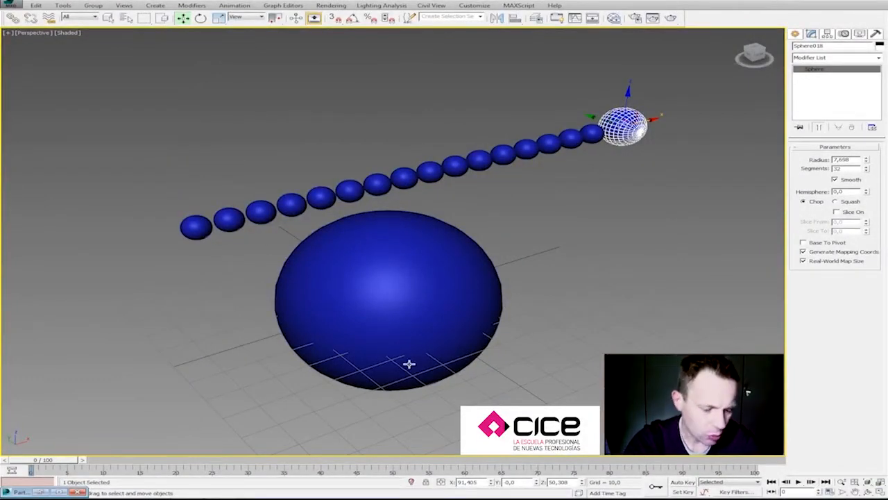
Hide the grid in the Perspective viewport.
alt+middle_drag(426, 358, 399, 334)
middle_drag(387, 294, 421, 291)
key(g)
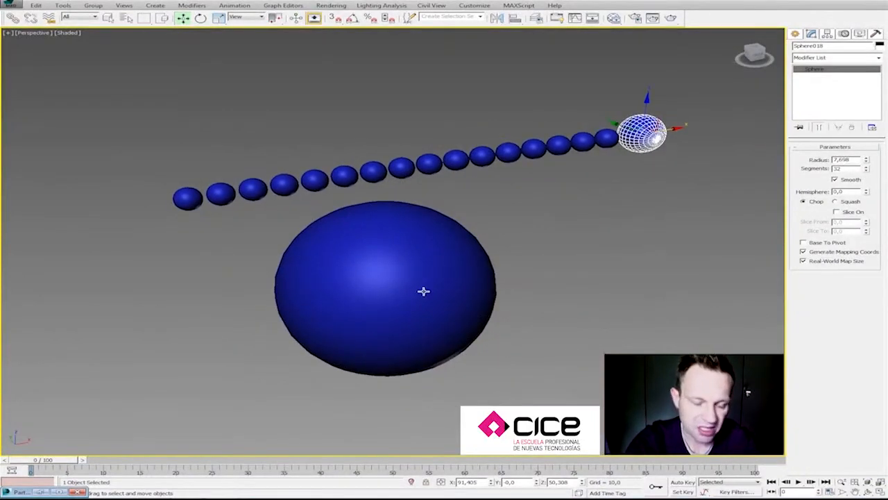
Add an mParticles Flow system in Particle View and replace its Birth Grid operator with Birth Group.
key(6)
middle_drag(639, 323, 740, 329)
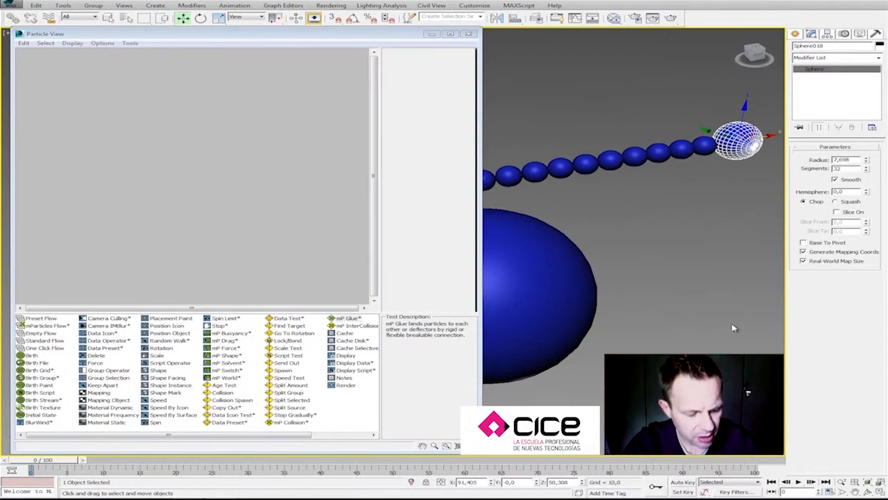
key(ctrl+x)
drag(47, 326, 57, 113)
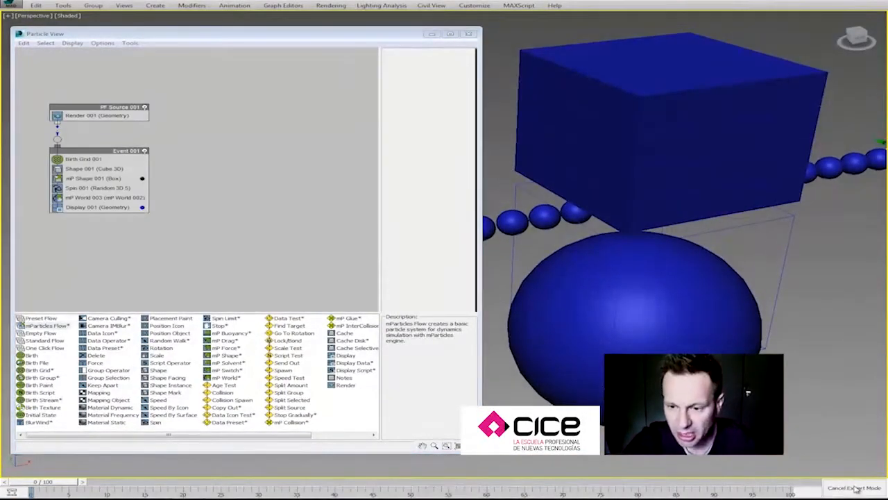
click(855, 487)
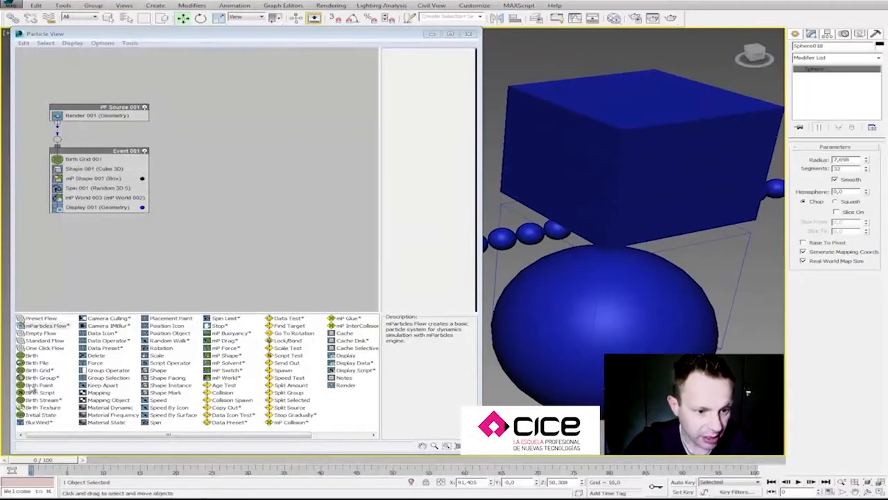
drag(40, 377, 90, 161)
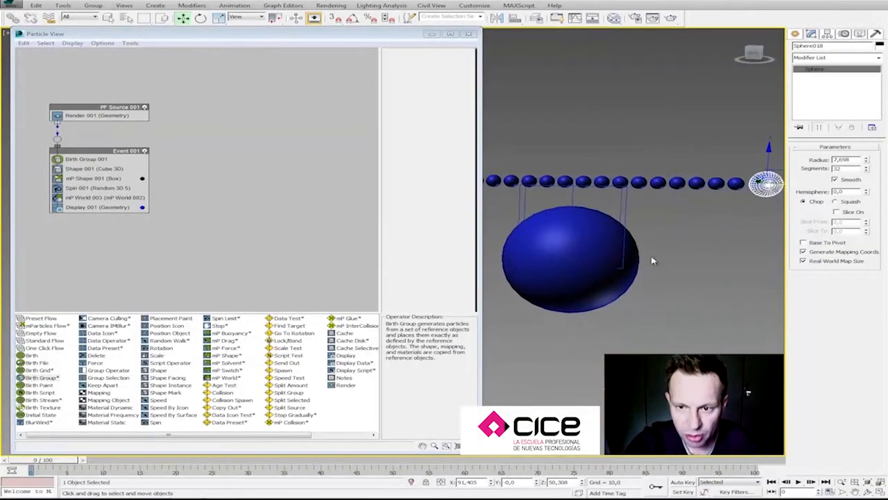
Add the row's 16 small spheres, without the larger end sphere, to Birth Group 001 and update the particles from the objects.
scroll(652, 261, down, 3)
drag(748, 211, 720, 208)
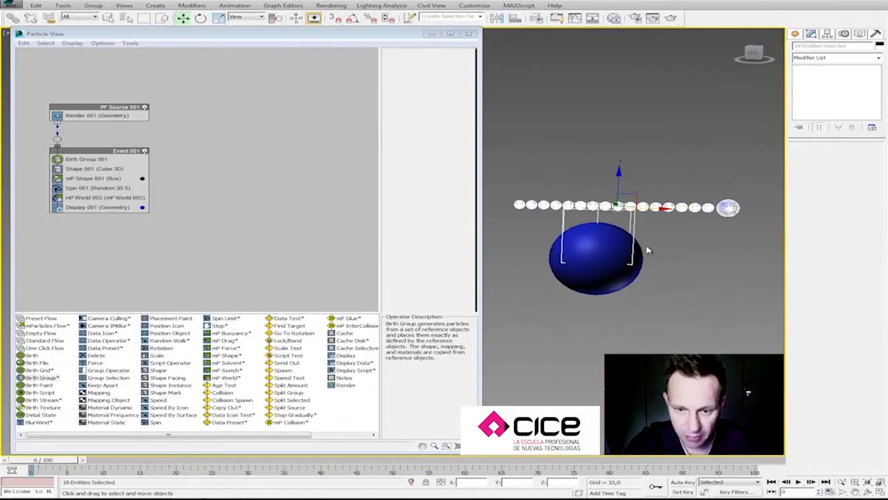
alt+click(732, 209)
scroll(704, 276, up, 1)
alt+middle_drag(707, 280, 722, 311)
scroll(690, 286, up, 2)
middle_drag(725, 236, 730, 240)
drag(479, 281, 383, 281)
click(90, 160)
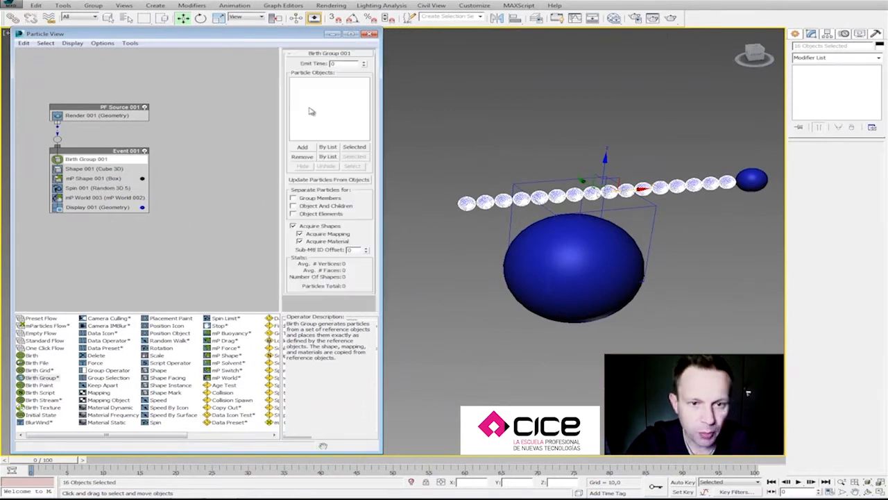
click(355, 147)
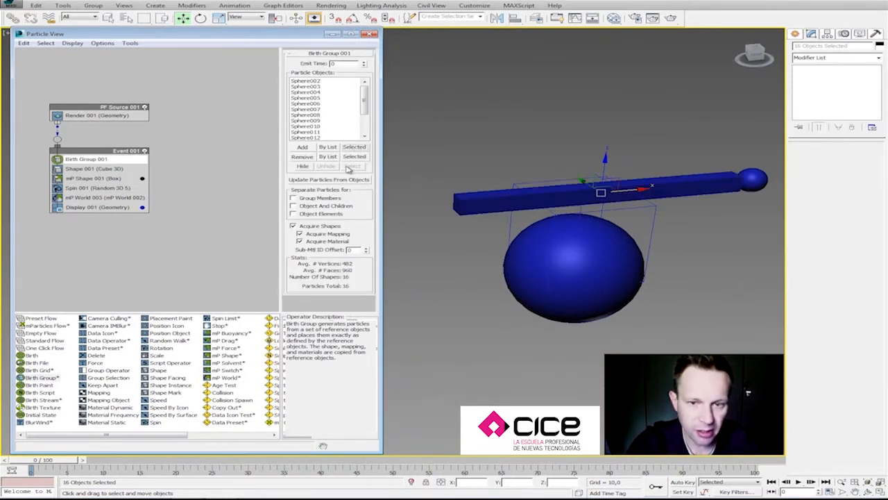
click(329, 180)
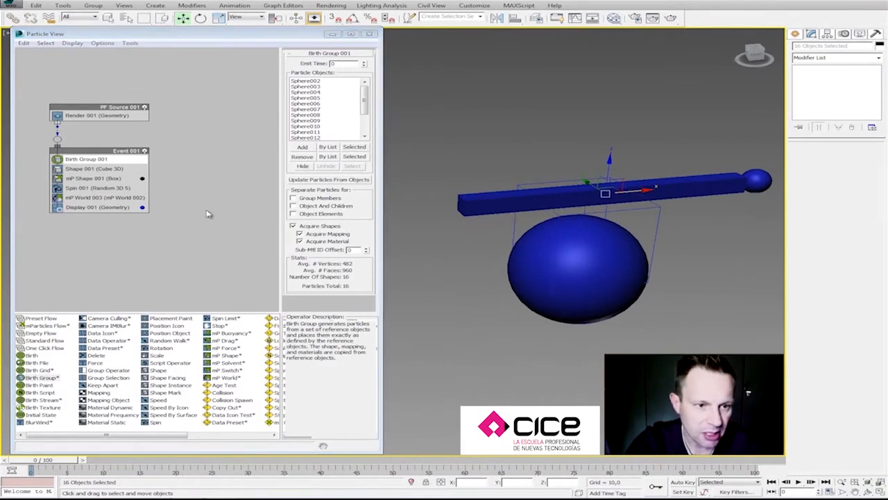
Delete the Shape 001 operator from Event 001.
click(90, 170)
right_click(91, 171)
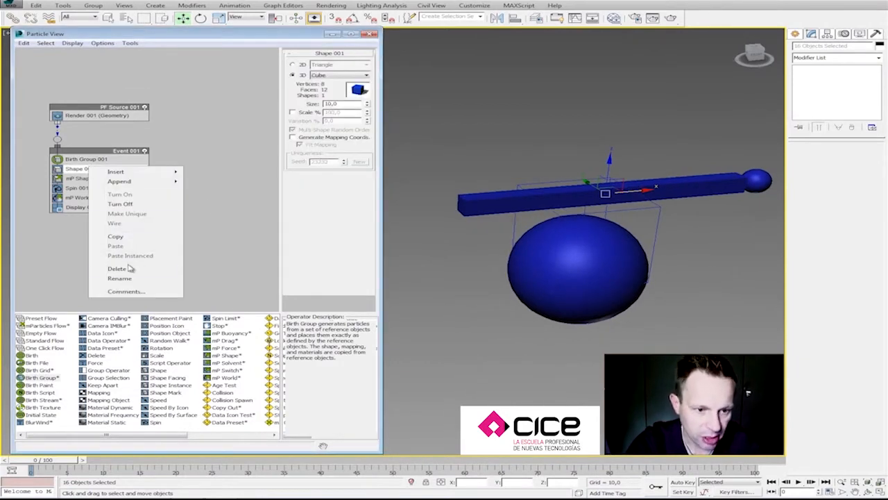
click(118, 269)
scroll(511, 278, up, 2)
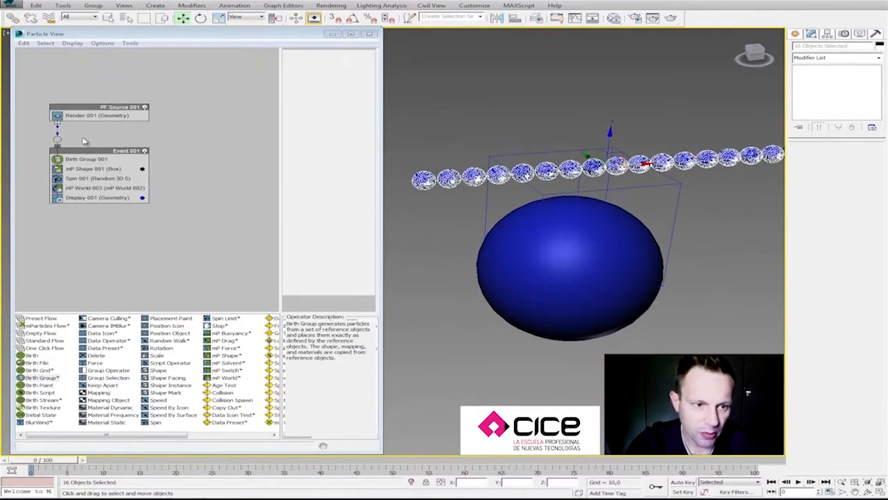
Hide the 16 reference spheres used by Birth Group 001.
click(92, 168)
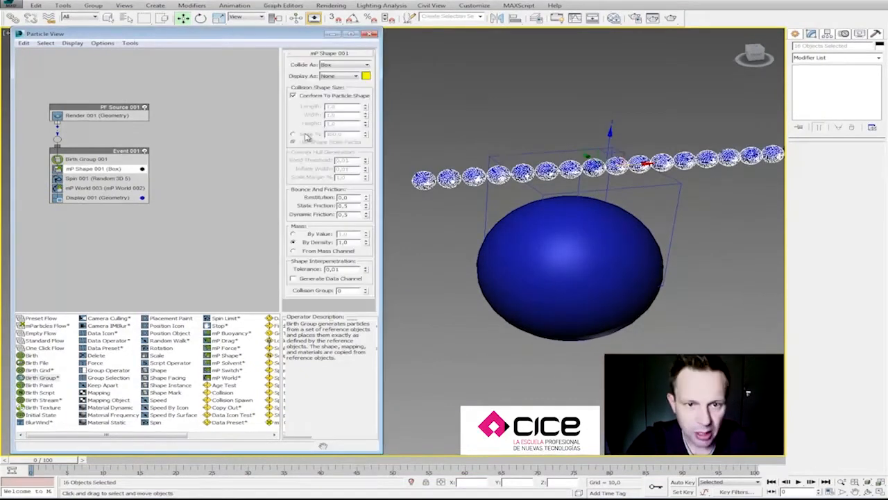
click(86, 159)
click(301, 166)
middle_drag(568, 231, 538, 258)
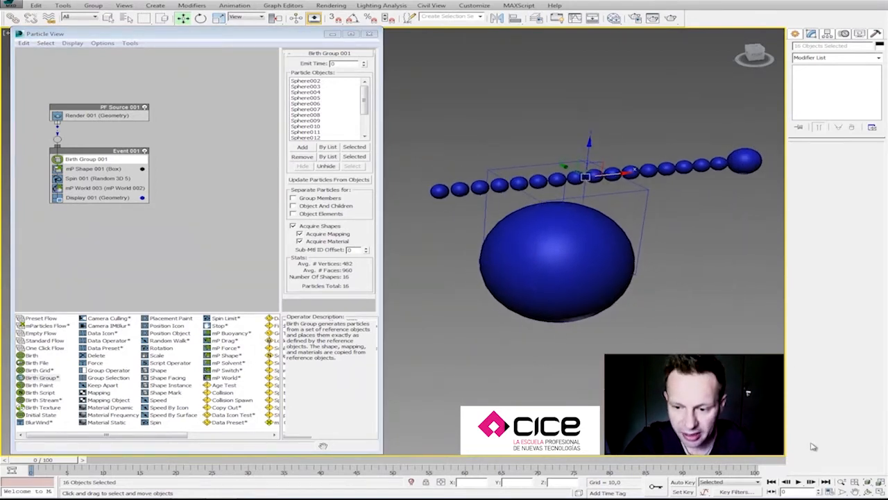
Play the particle simulation twice from the start to check how the chain falls, and return to frame 0.
click(798, 482)
click(798, 482)
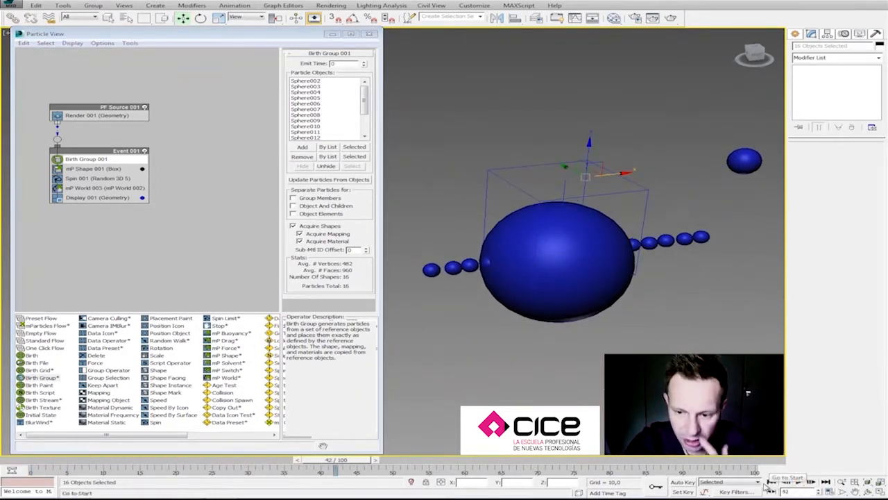
click(772, 481)
click(799, 482)
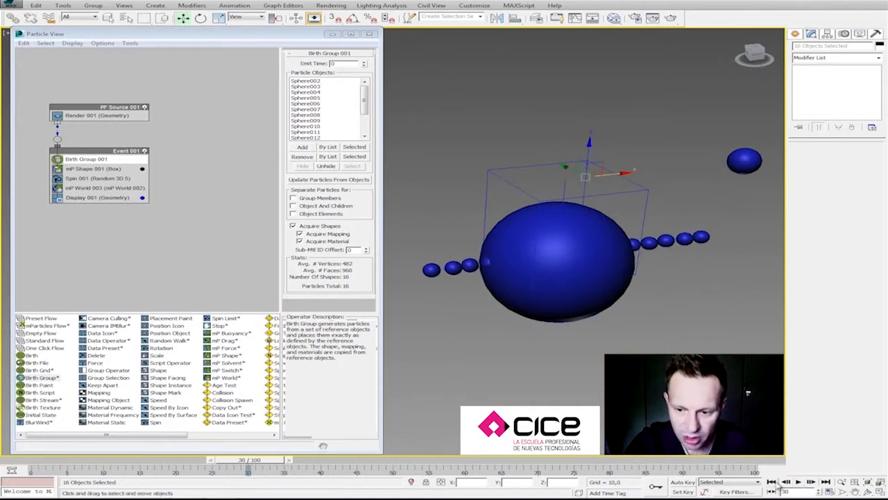
click(771, 480)
middle_drag(616, 333, 601, 343)
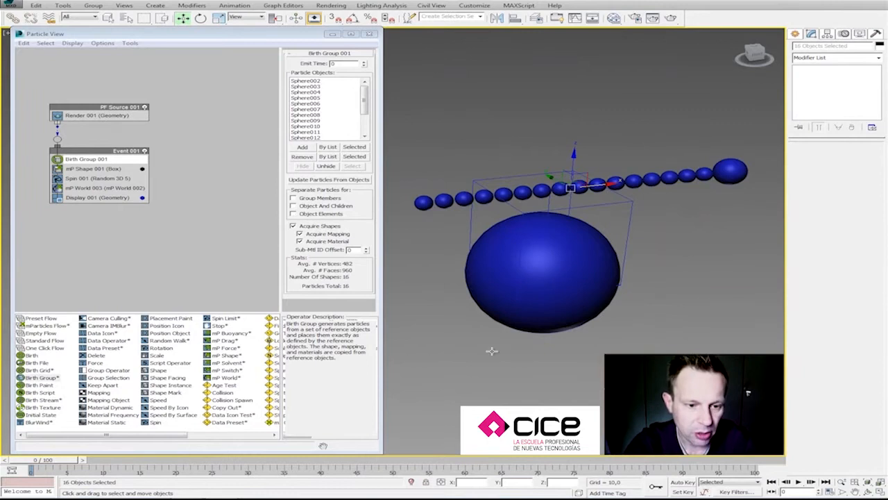
Add a PFlow Collision Shape (WSM) modifier to the large sphere and switch the viewport to wireframe.
click(578, 305)
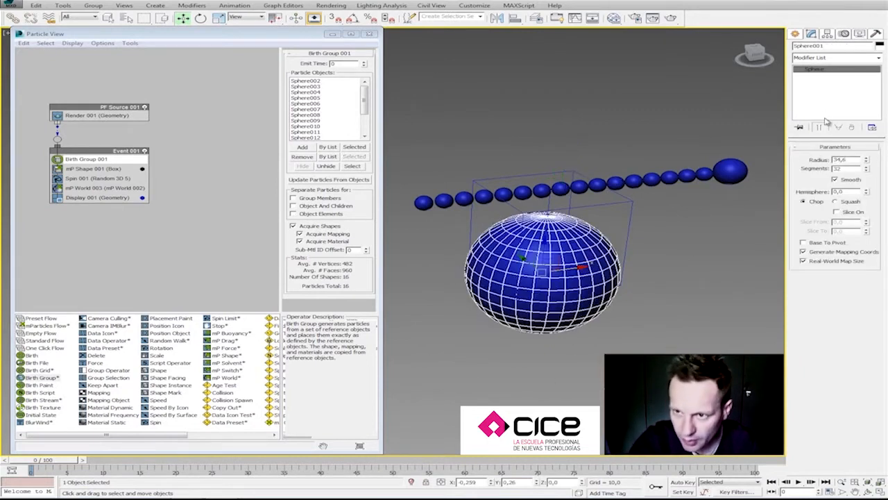
click(822, 60)
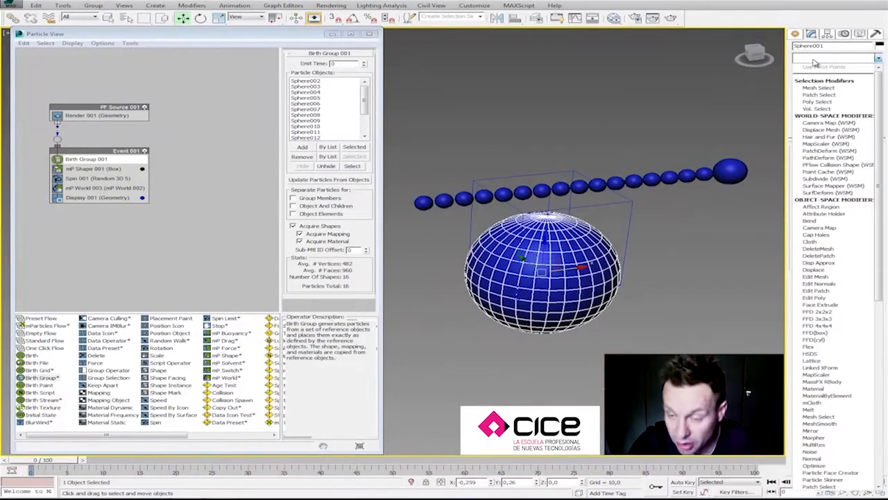
click(831, 166)
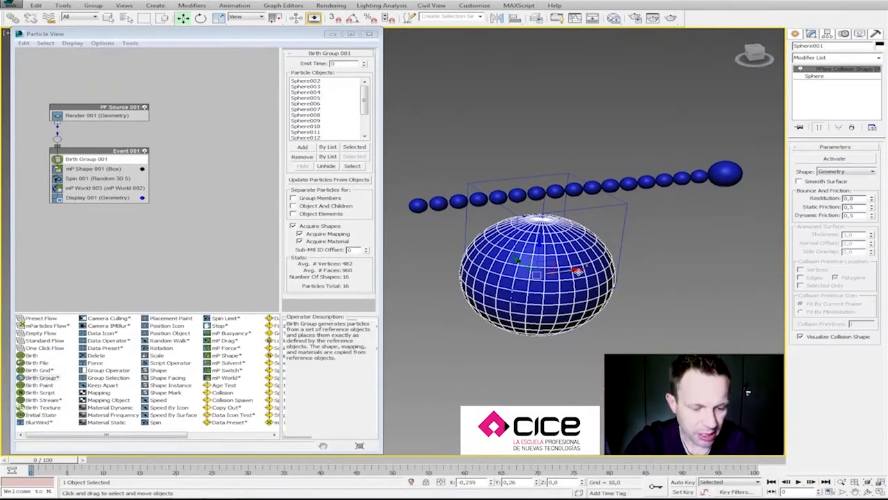
key(F3)
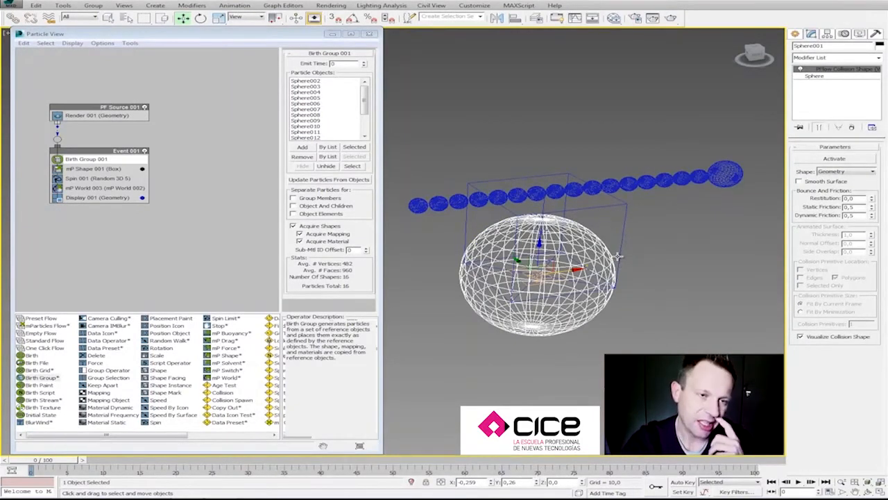
middle_drag(615, 268, 623, 274)
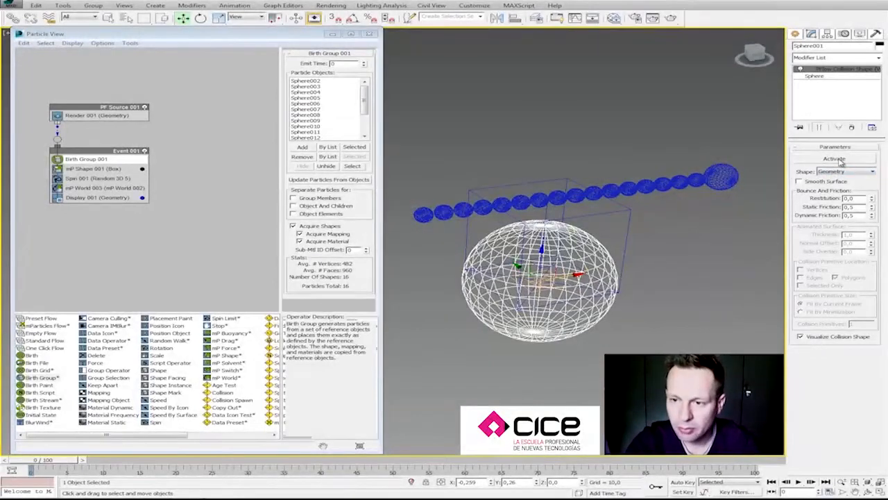
Activate the large sphere's collision shape with the shape type kept at Geometry.
click(841, 160)
click(827, 160)
click(843, 171)
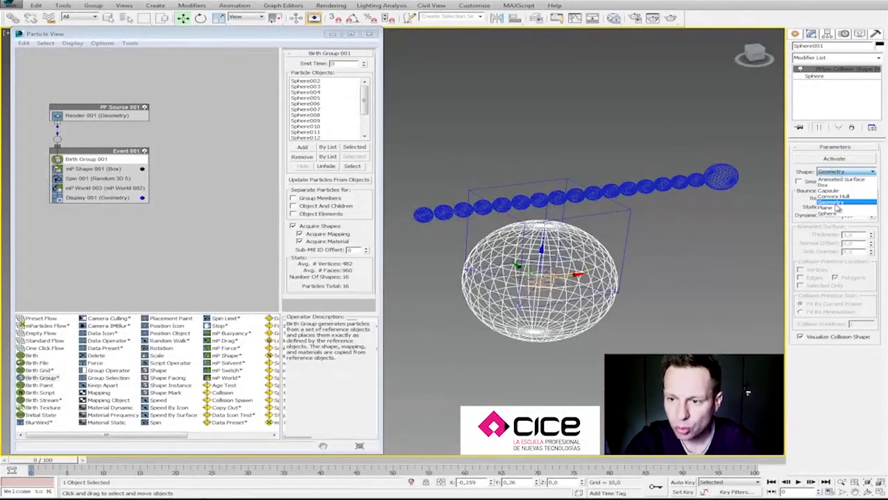
click(831, 172)
click(836, 160)
middle_drag(569, 333, 542, 323)
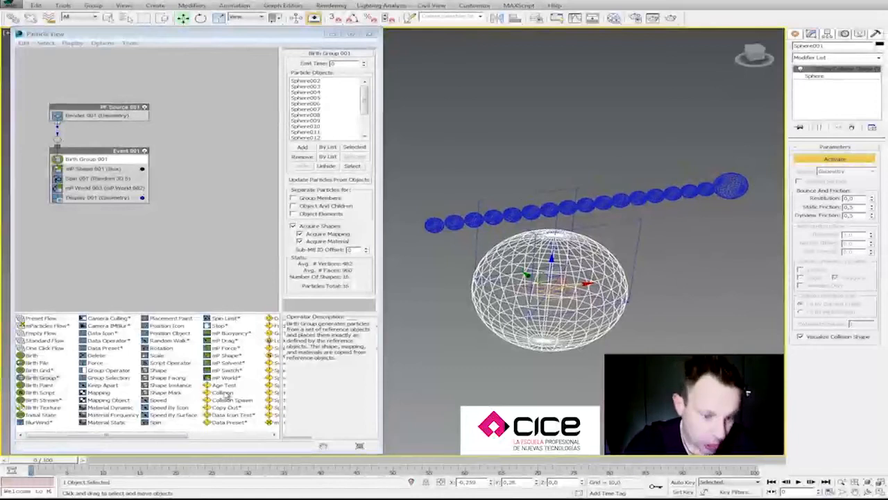
Add an mP Collision test to Event 001 after mP World and assign the large sphere as its deflector.
drag(151, 434, 191, 434)
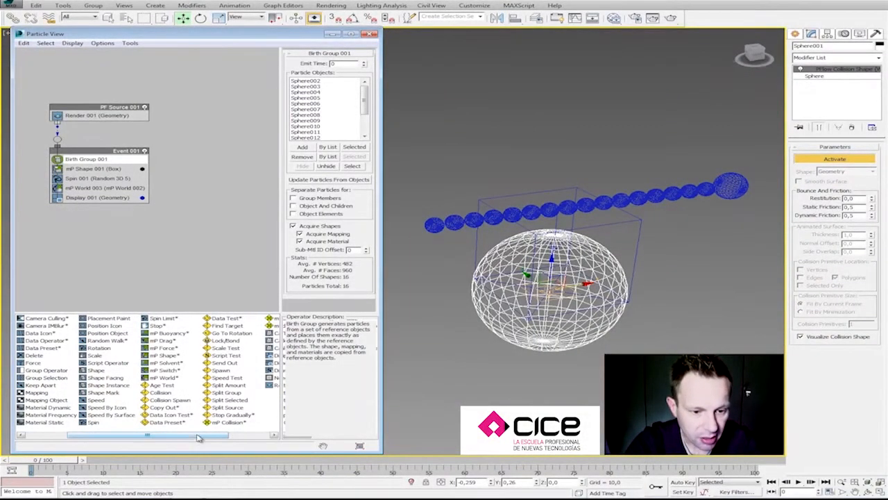
drag(197, 437, 237, 435)
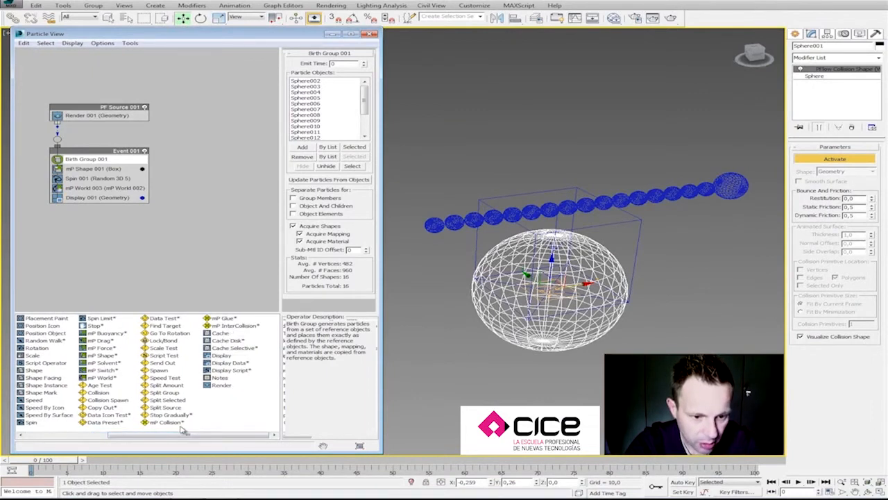
drag(165, 422, 89, 199)
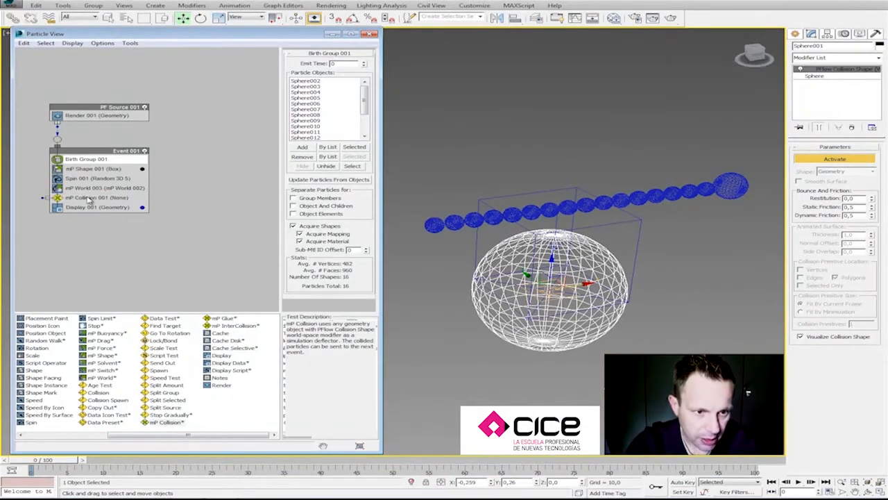
click(89, 199)
click(297, 113)
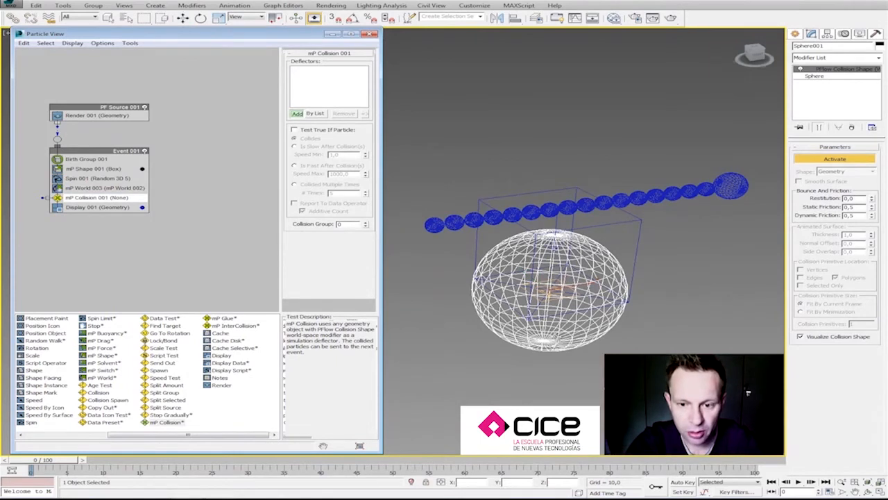
click(555, 337)
Play the simulation in shaded view to check the chain's collision with the large sphere, and return to frame 0.
click(798, 482)
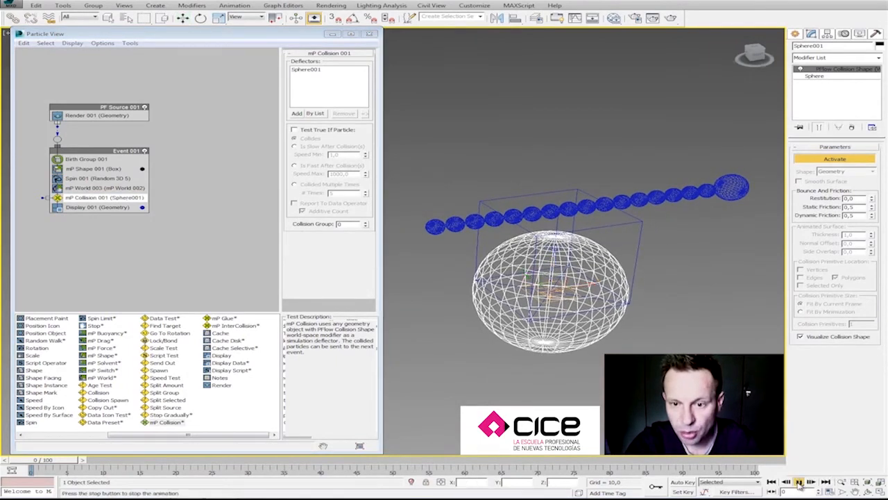
click(770, 482)
key(F3)
scroll(583, 277, up, 2)
middle_drag(583, 277, 577, 287)
scroll(583, 278, down, 2)
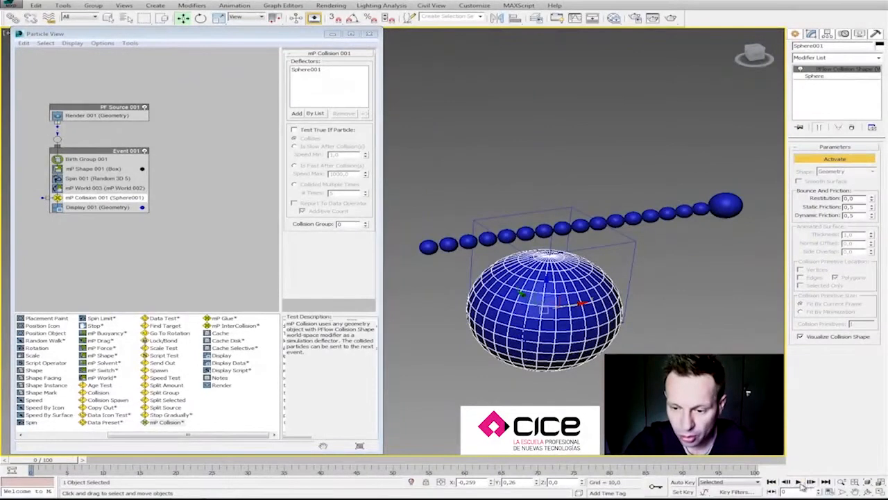
click(798, 481)
click(798, 481)
click(771, 482)
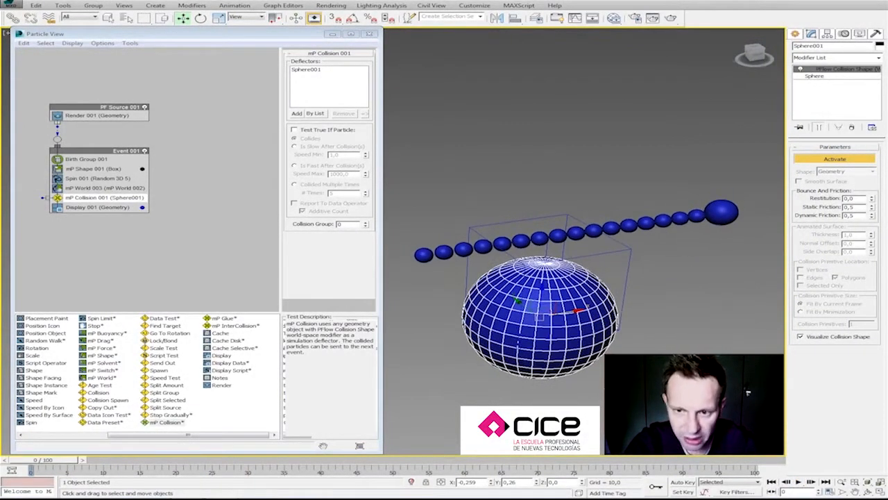
middle_drag(683, 207, 684, 202)
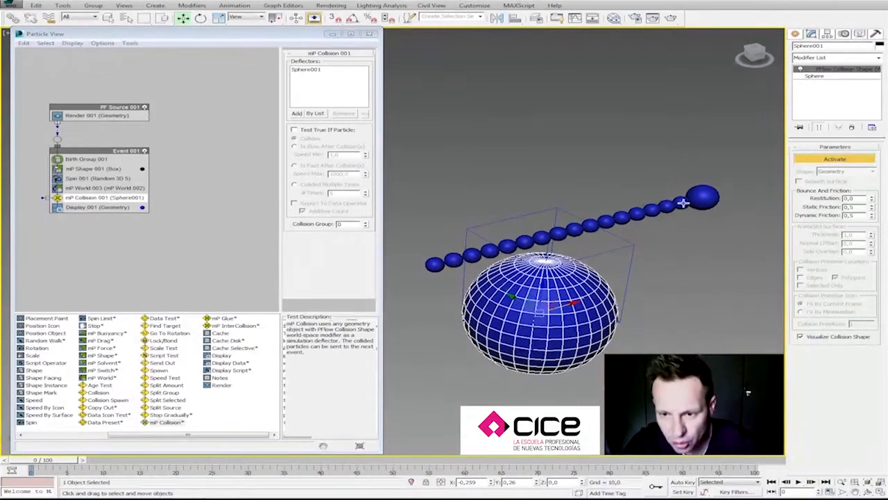
middle_drag(497, 319, 494, 321)
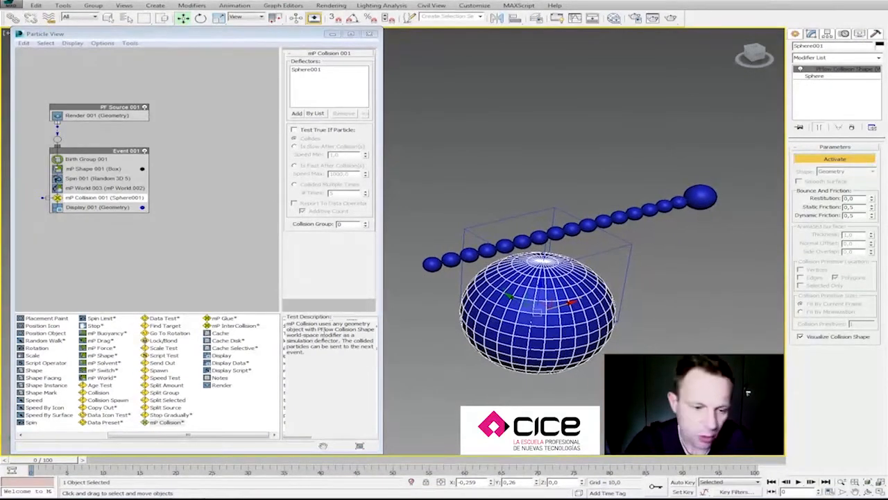
Add an mP Glue test to Event 001 above mP Collision and frame the sphere chain closely in wireframe.
drag(223, 321, 119, 199)
middle_drag(548, 231, 546, 234)
alt+middle_drag(599, 273, 532, 257)
key(F3)
scroll(587, 286, up, 4)
middle_drag(587, 286, 777, 340)
scroll(563, 297, up, 3)
middle_drag(563, 298, 708, 327)
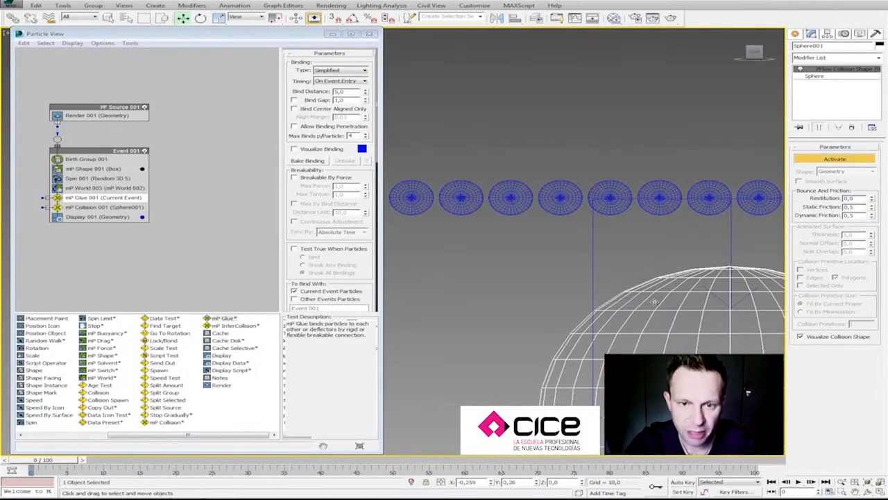
middle_drag(617, 304, 584, 310)
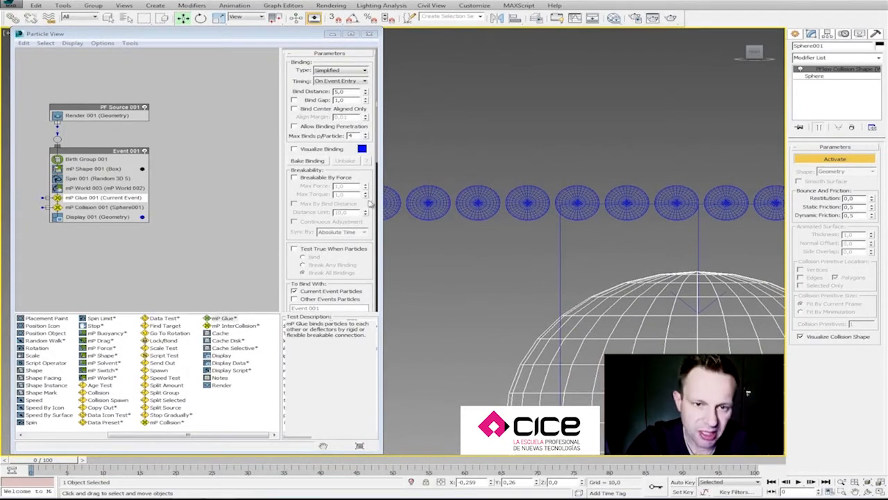
Turn on Visualize Binding for mP Glue and raise its Bind Distance to 14,535.
scroll(524, 221, up, 3)
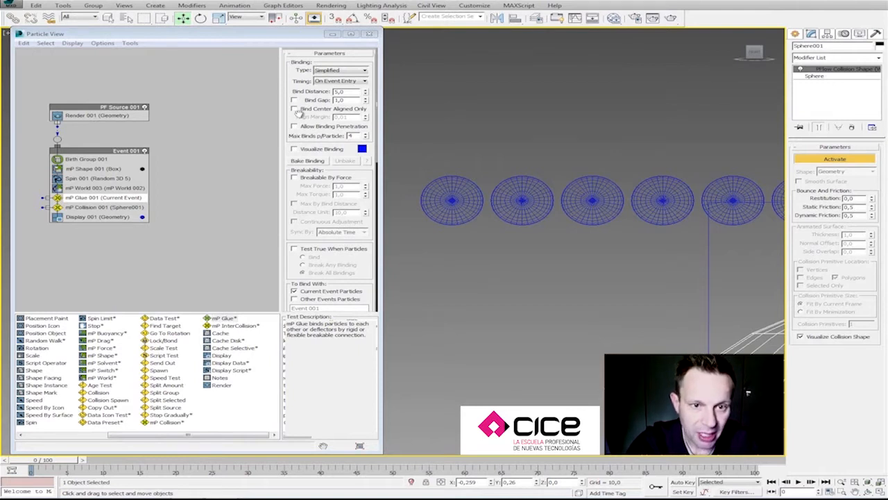
click(294, 150)
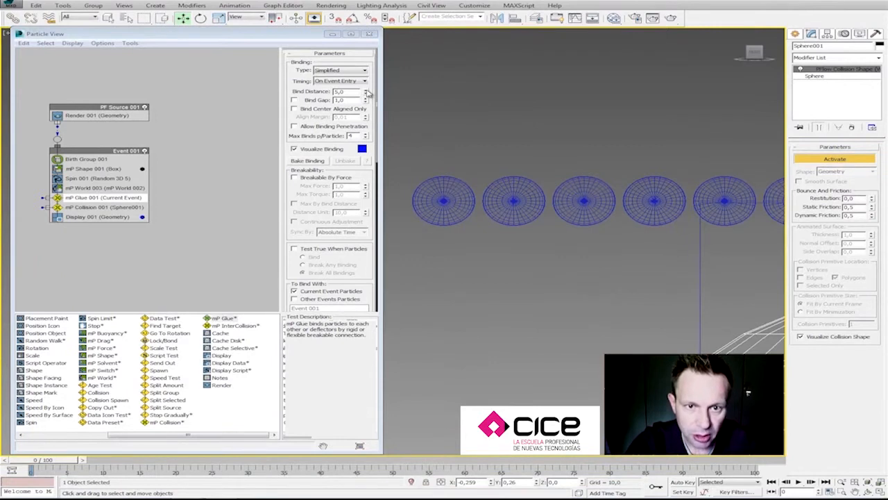
drag(366, 92, 375, 70)
scroll(449, 209, up, 4)
middle_drag(552, 201, 591, 219)
drag(367, 92, 366, 69)
scroll(498, 291, down, 4)
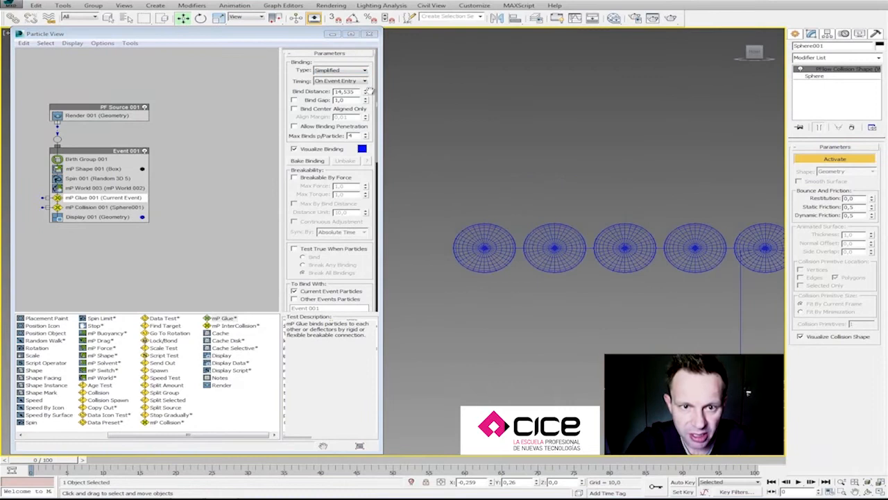
Set the mP Glue Bind Distance to 10, keeping Visualize Binding on.
click(295, 127)
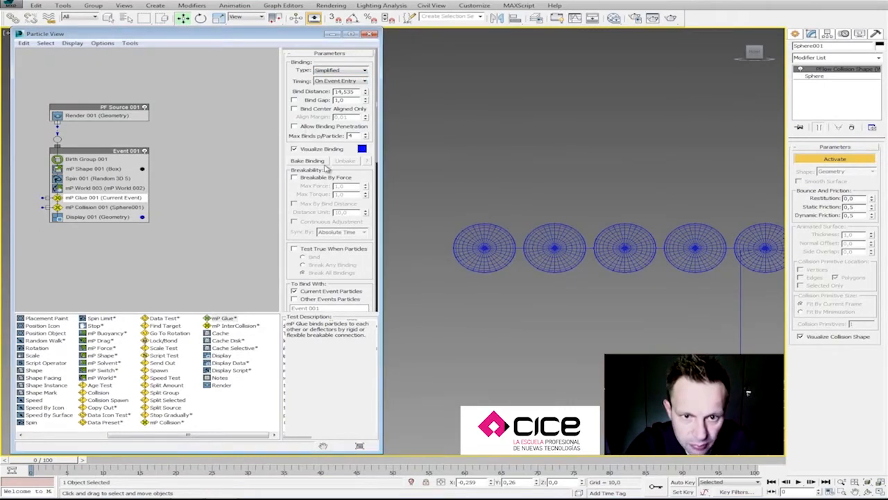
middle_drag(517, 177, 523, 181)
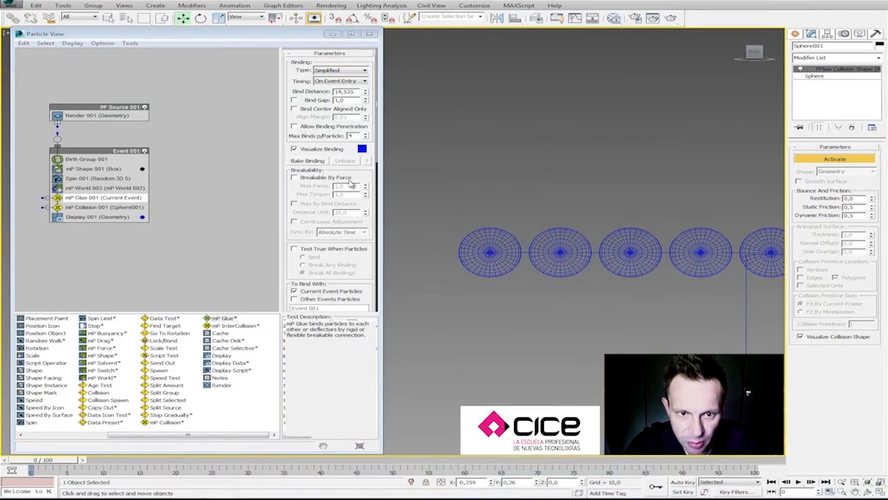
click(305, 151)
click(295, 150)
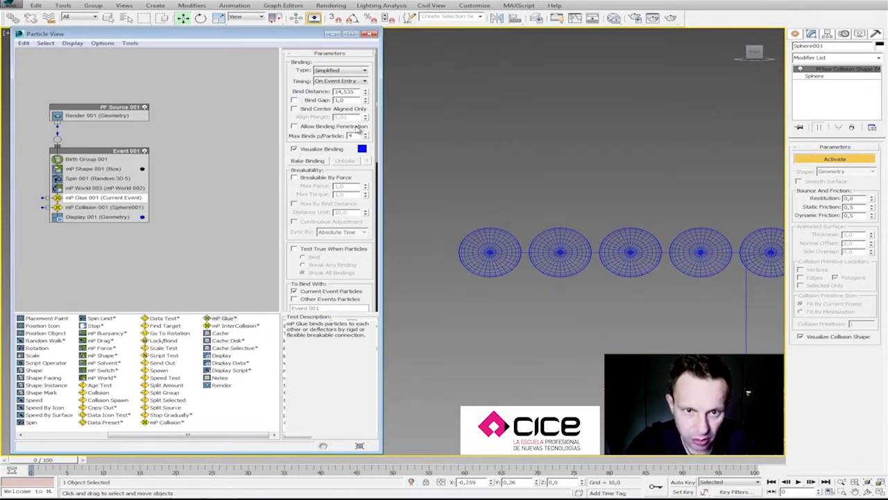
drag(355, 92, 310, 101)
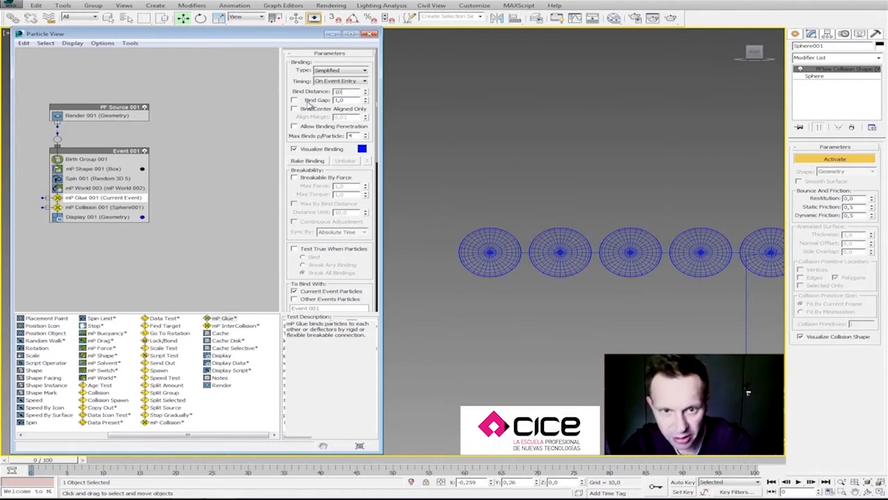
key(Return)
Play the glued chain's simulation from the start in shaded view and examine how it drapes over the large sphere.
scroll(621, 336, down, 2)
middle_drag(621, 335, 480, 272)
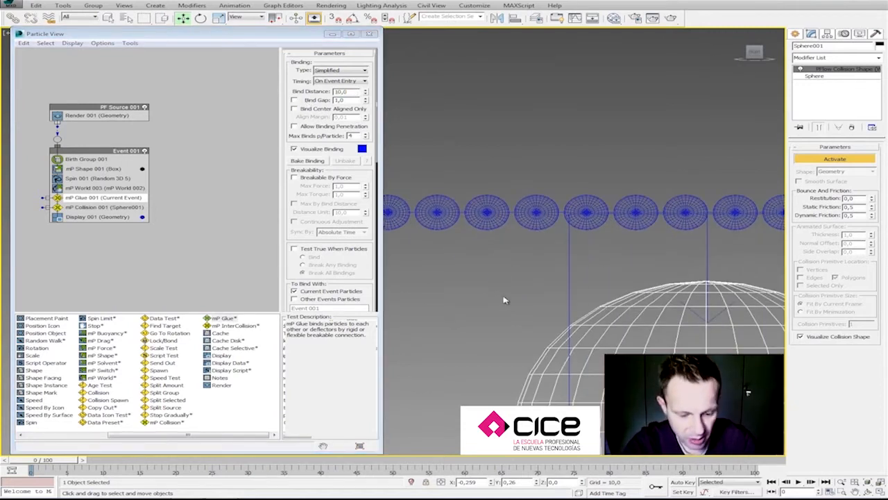
scroll(512, 314, down, 1)
alt+middle_drag(532, 338, 555, 319)
mouse_move(437, 217)
alt+middle_down()
mouse_move(416, 208)
mouse_move(426, 211)
alt+middle_up()
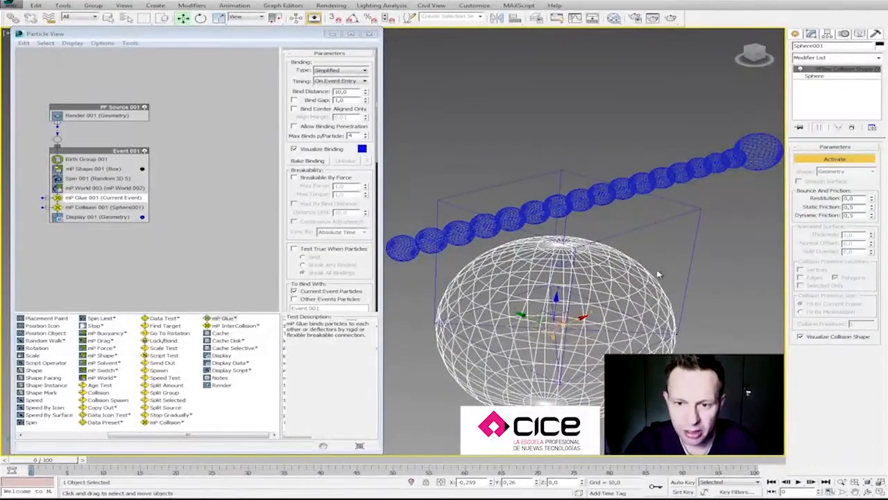
scroll(659, 275, down, 4)
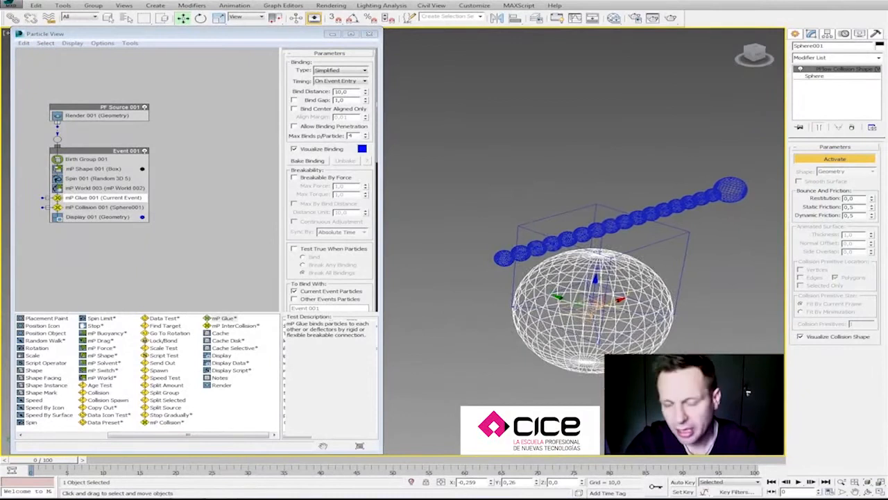
click(801, 481)
alt+middle_drag(585, 338, 529, 322)
click(770, 482)
click(797, 482)
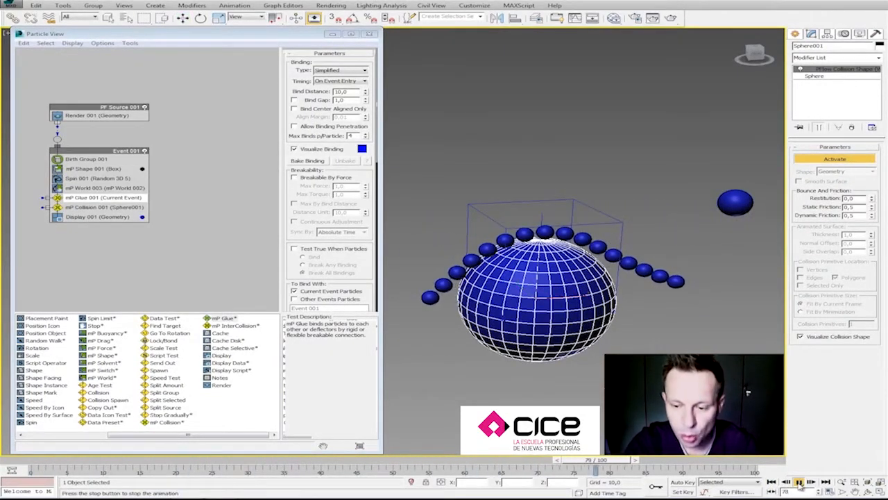
click(797, 482)
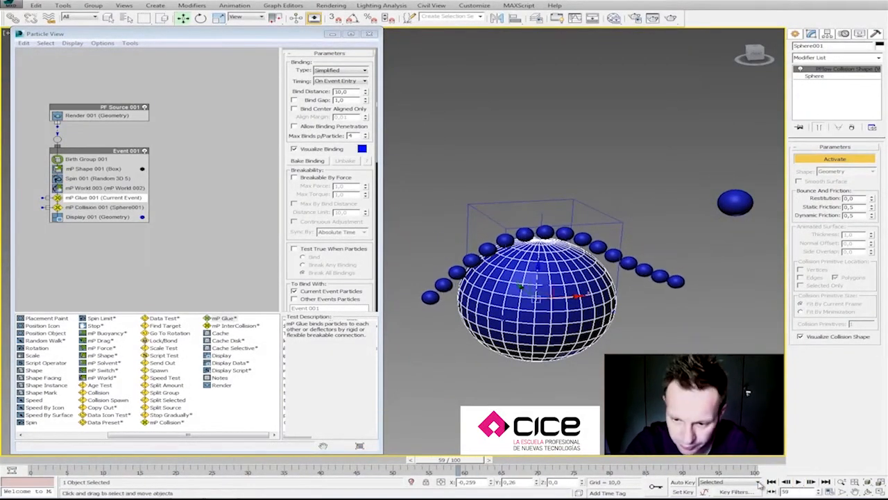
Replay the glued chain's simulation from the first frame and examine how it falls beside the small end sphere.
click(772, 481)
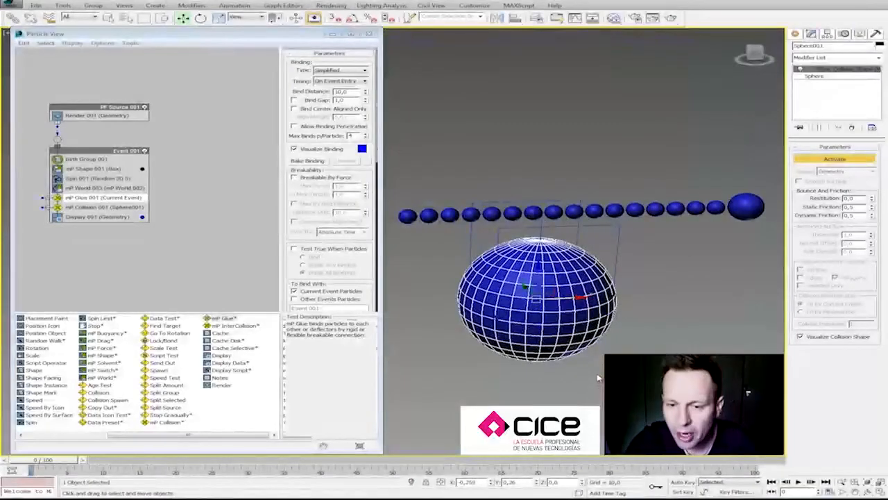
middle_drag(598, 378, 573, 368)
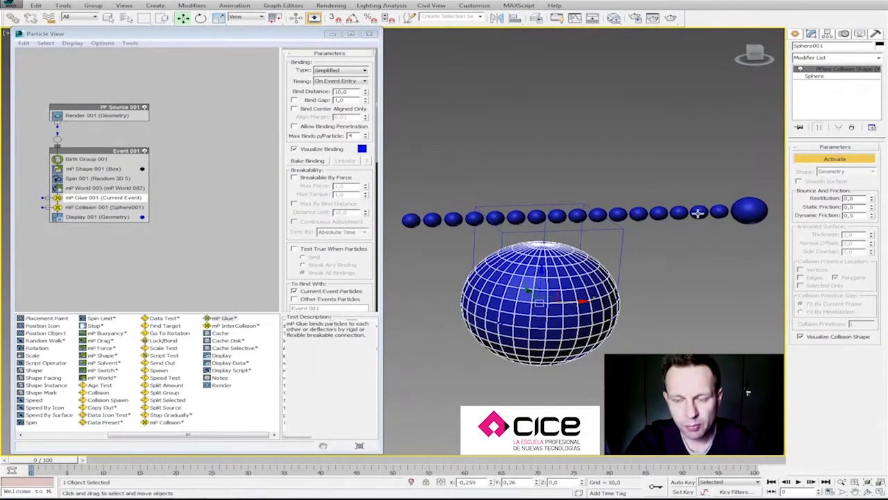
middle_drag(717, 242, 676, 250)
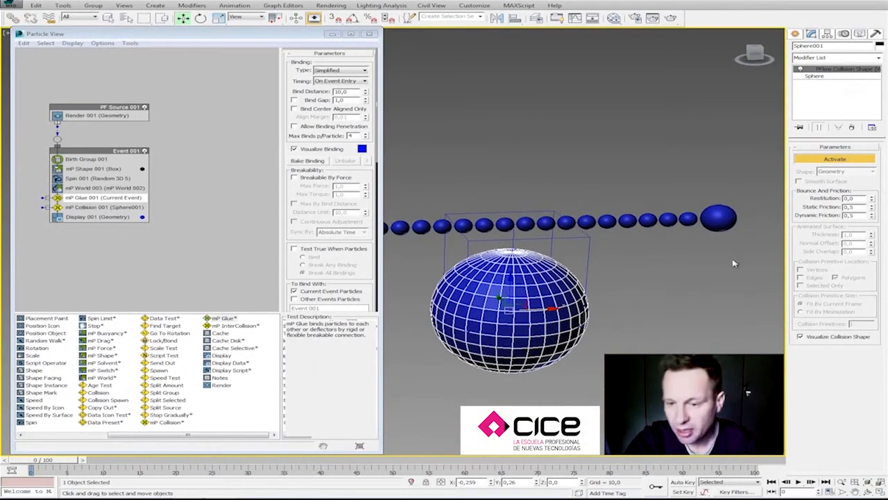
click(798, 481)
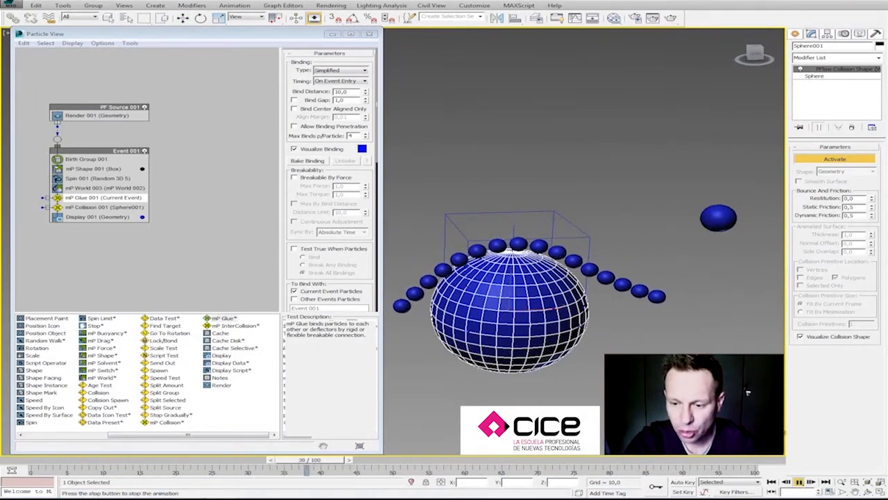
click(798, 481)
click(771, 481)
Add a PFlow Collision Shape modifier to the small sphere at the chain's end and activate it.
key(w)
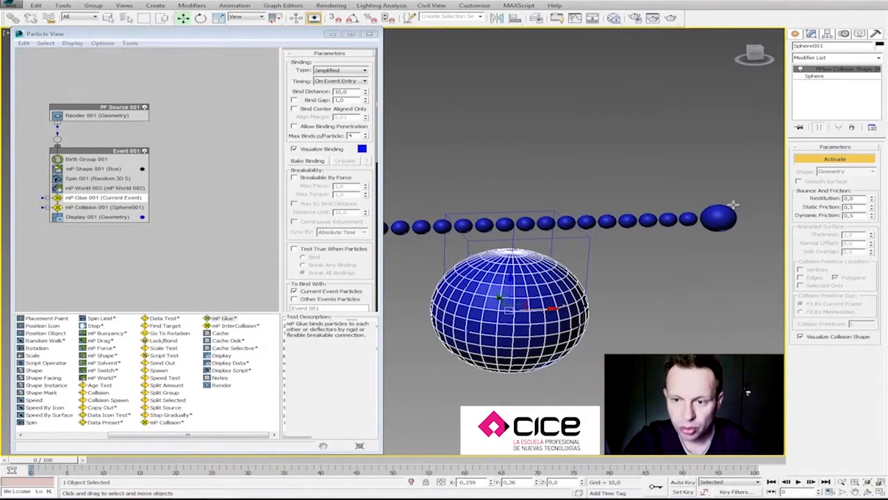
click(723, 221)
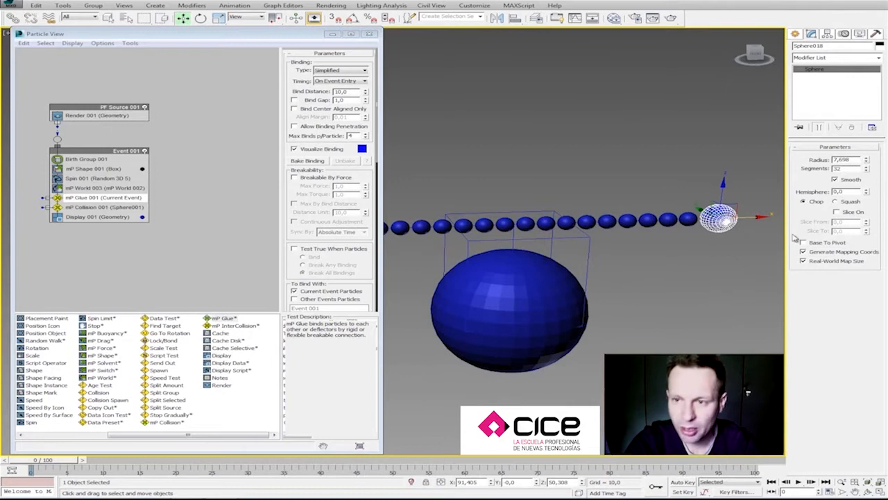
click(810, 60)
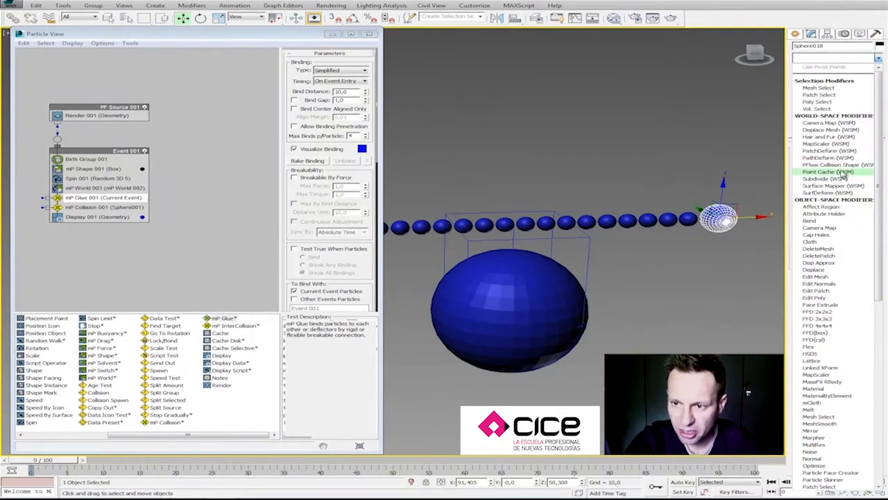
click(815, 171)
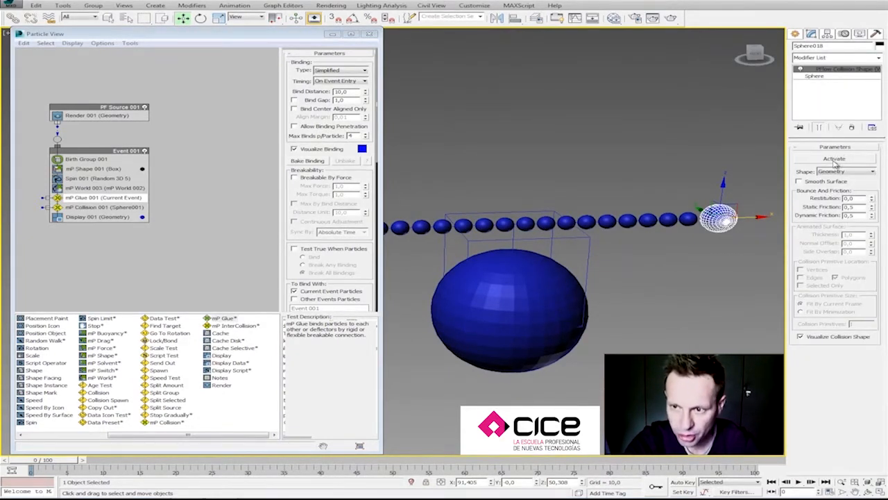
click(835, 159)
Enable Deflectors binding in mP Glue, add Sphere018 as its deflector, and test the simulation.
drag(292, 272, 307, 161)
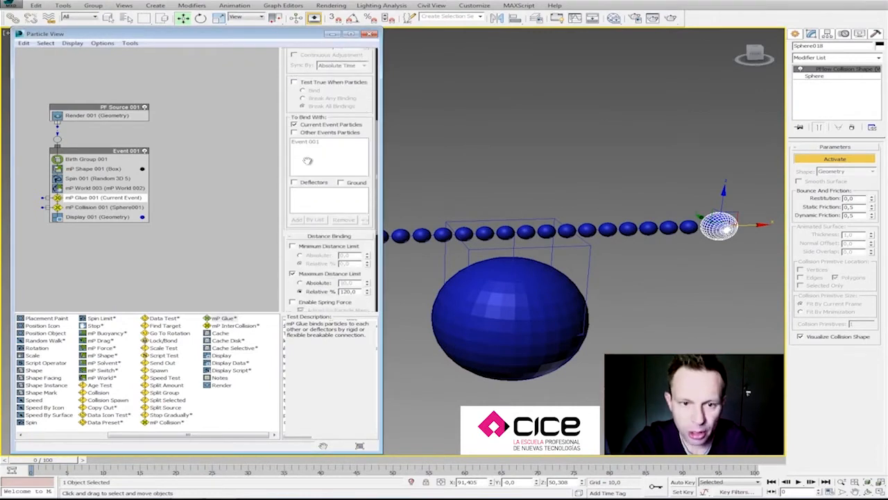
click(310, 183)
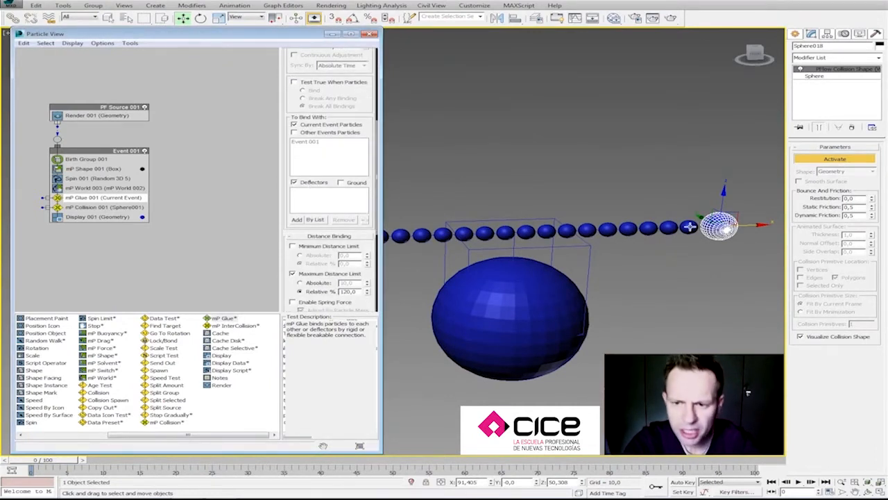
middle_drag(692, 253, 693, 255)
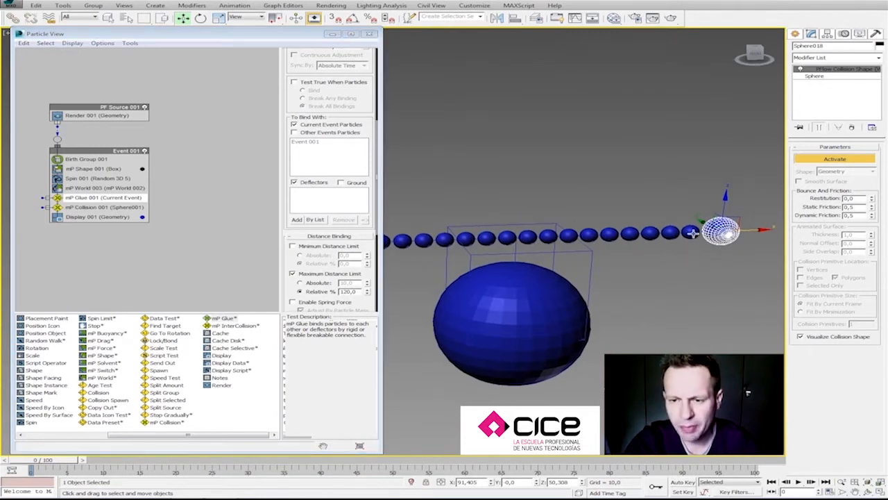
mouse_move(588, 268)
middle_down()
mouse_move(597, 271)
mouse_move(589, 268)
middle_up()
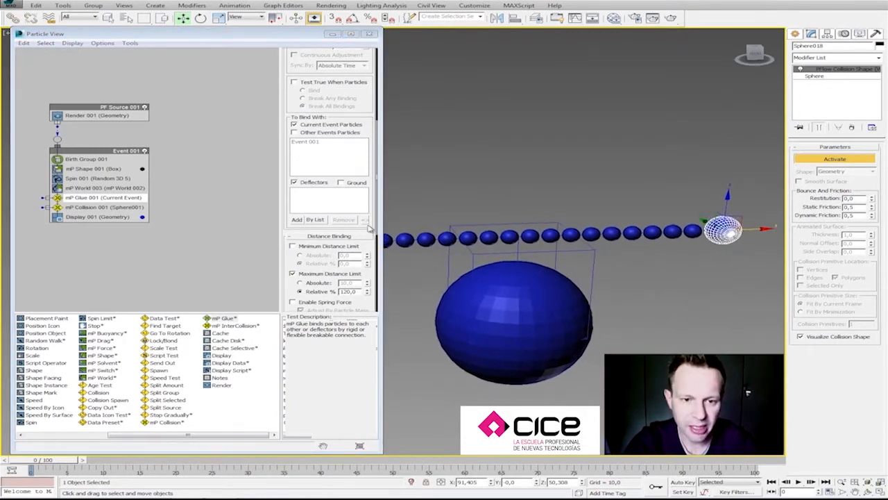
click(297, 219)
click(723, 230)
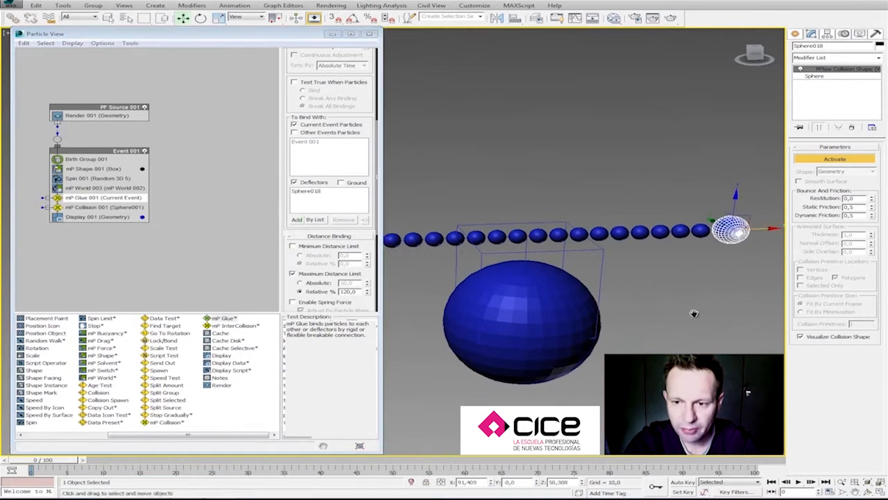
click(799, 481)
click(798, 482)
click(772, 481)
Add Sphere018 to the mP Collision deflectors and play the simulation, returning to the first frame.
click(98, 207)
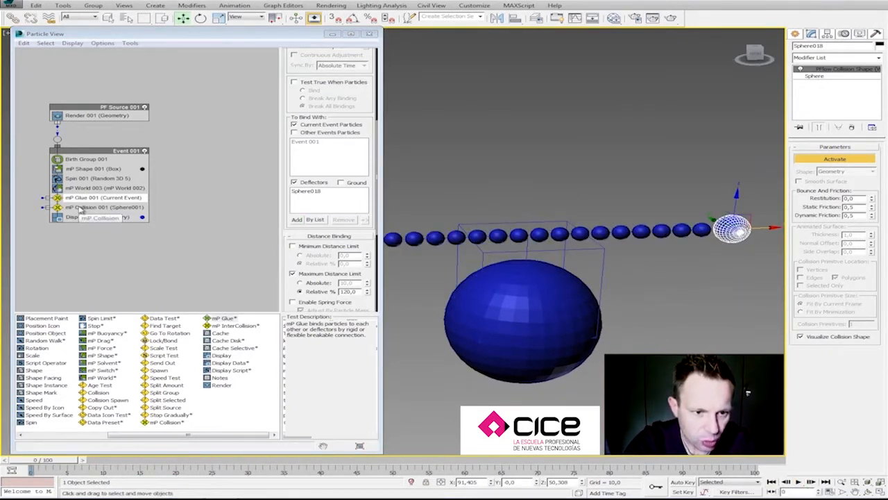
click(297, 113)
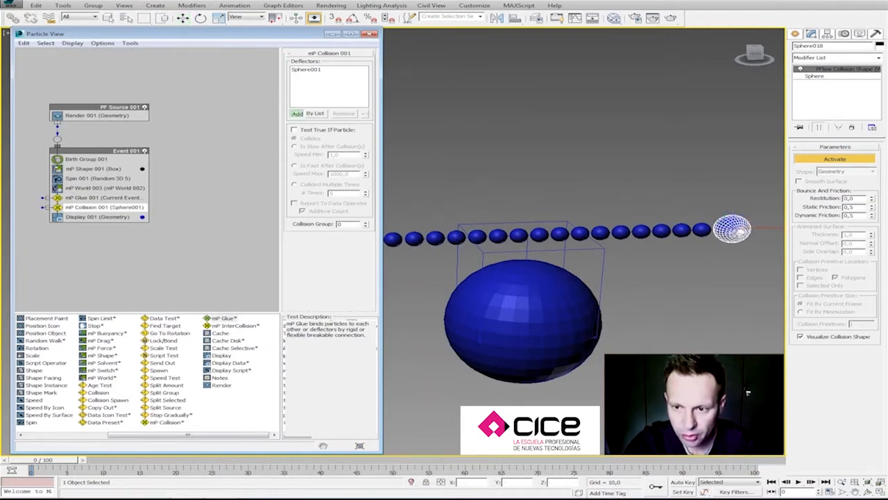
click(732, 229)
click(799, 481)
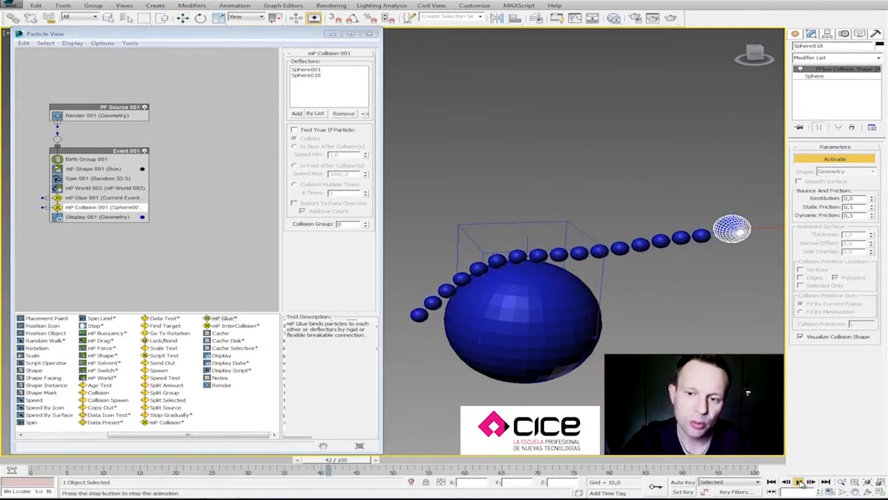
click(799, 481)
click(770, 481)
Deactivate the PFlow Collision Shape on the end sphere and view the chain from the front.
middle_drag(590, 277, 609, 271)
alt+middle_drag(601, 376, 628, 397)
click(833, 159)
middle_drag(533, 356, 536, 357)
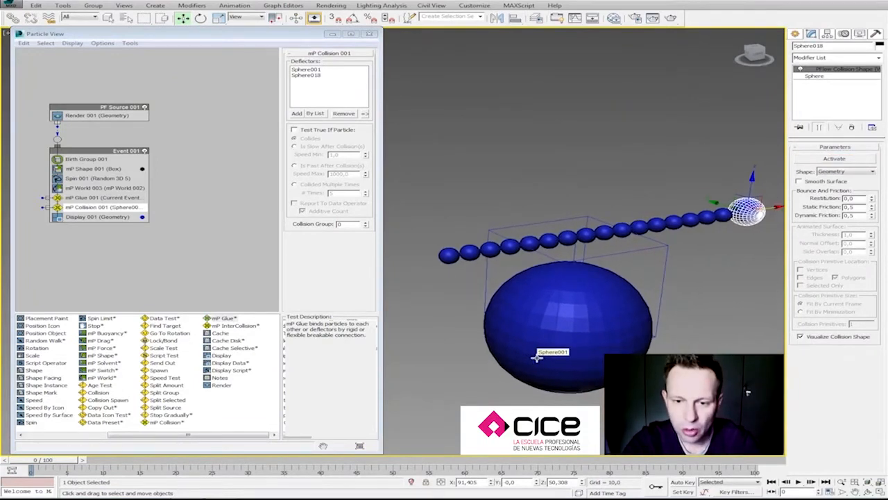
middle_drag(767, 307, 733, 303)
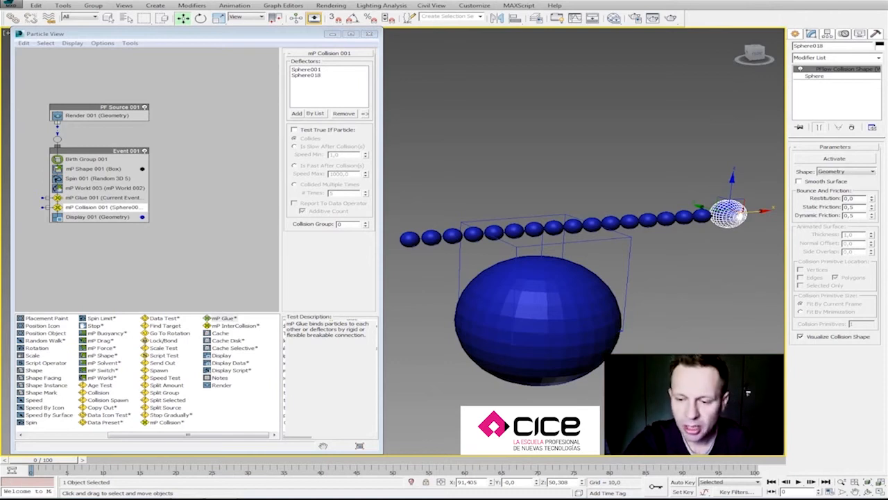
alt+middle_drag(733, 303, 711, 301)
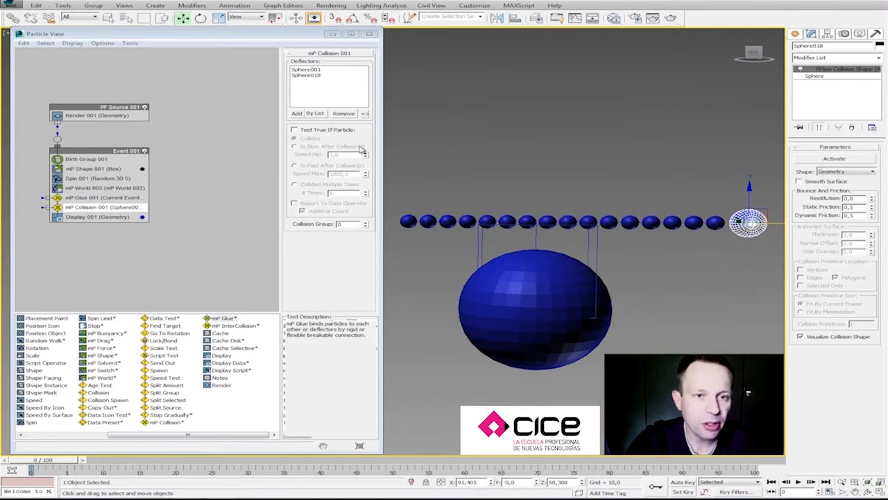
Close Particle View and reset the scene without saving the changes.
drag(288, 38, 291, 49)
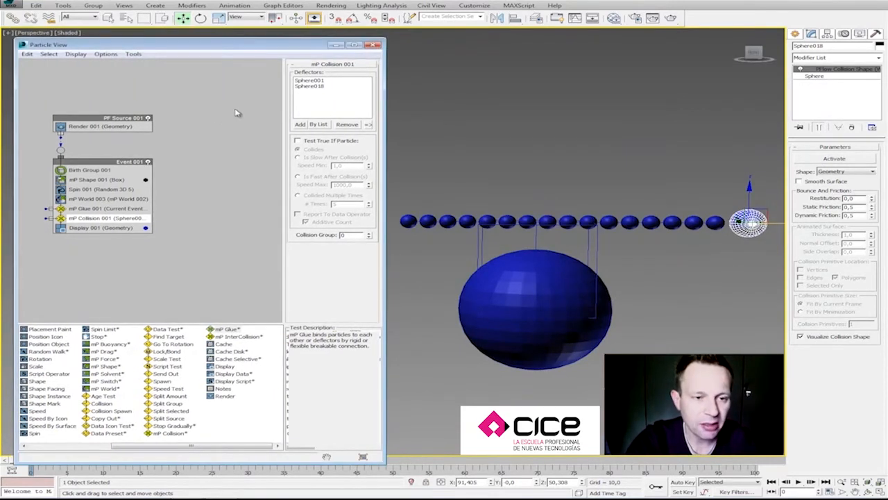
click(375, 46)
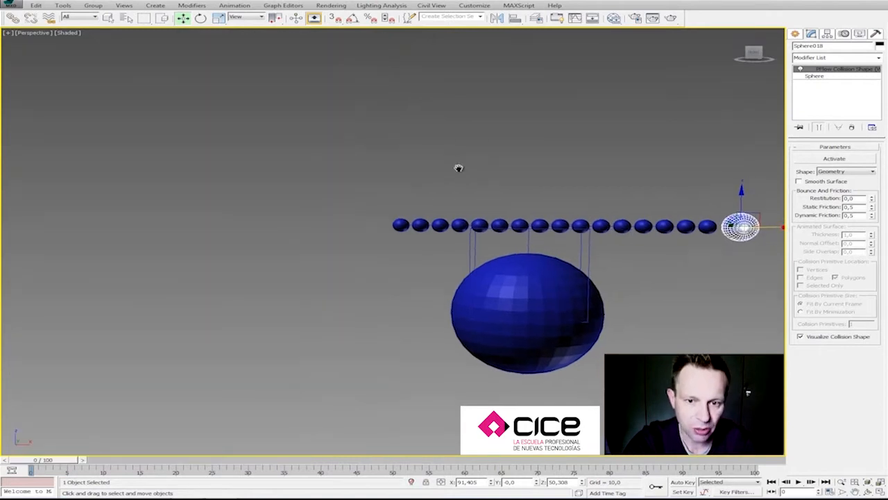
click(11, 6)
click(38, 38)
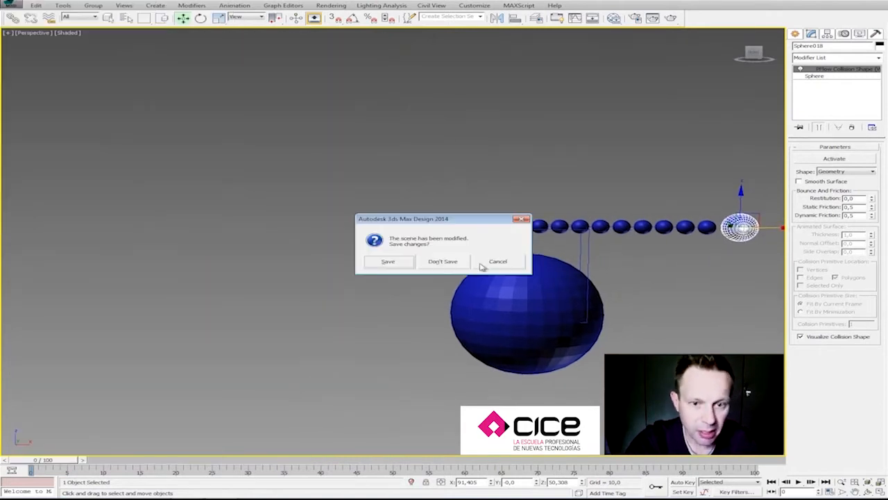
click(443, 262)
click(412, 264)
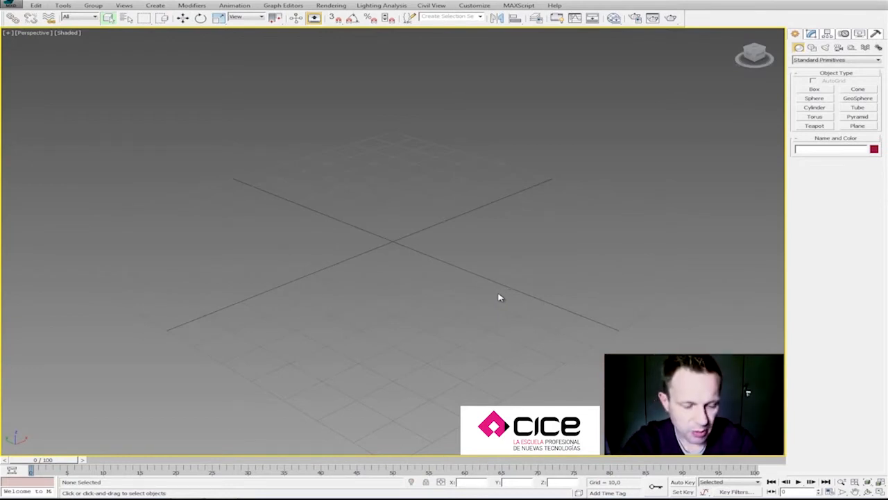
Open Particle View, widen it slightly, and frame the empty grid beside it.
key(6)
drag(251, 45, 247, 42)
middle_drag(551, 211, 582, 258)
scroll(630, 254, down, 3)
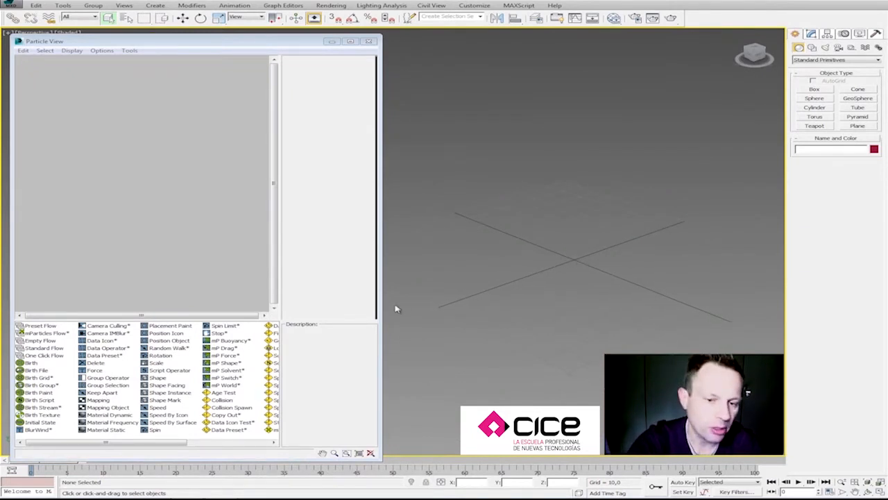
drag(379, 318, 391, 320)
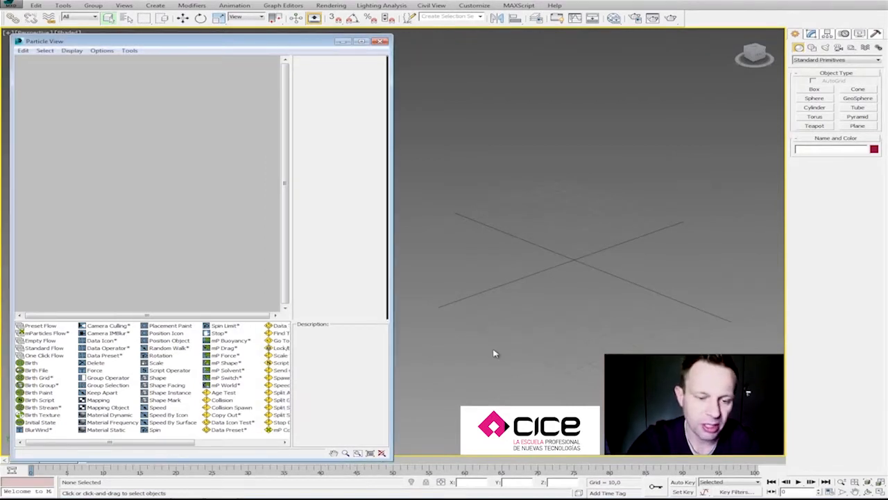
alt+middle_drag(524, 380, 555, 351)
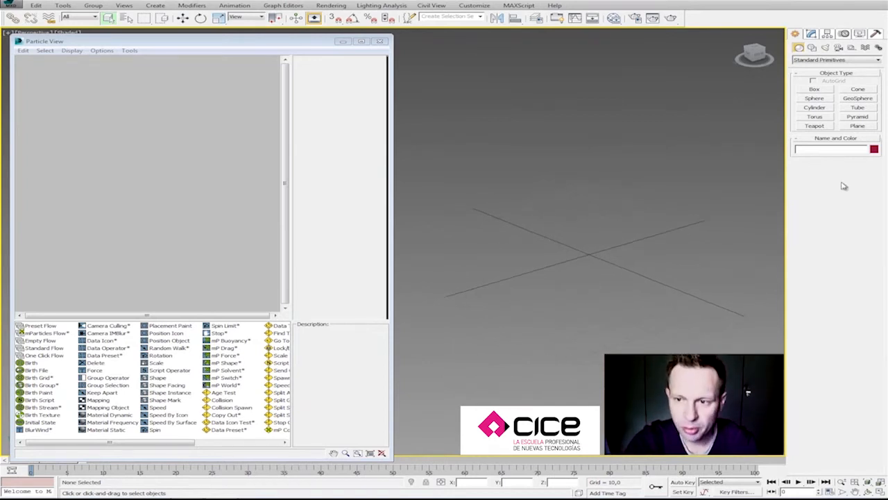
Create a plane about 143 by 130 units across the grid and minimize Particle View.
click(865, 129)
middle_drag(520, 305, 548, 317)
middle_drag(660, 309, 603, 311)
drag(707, 288, 372, 258)
click(343, 39)
scroll(595, 198, up, 5)
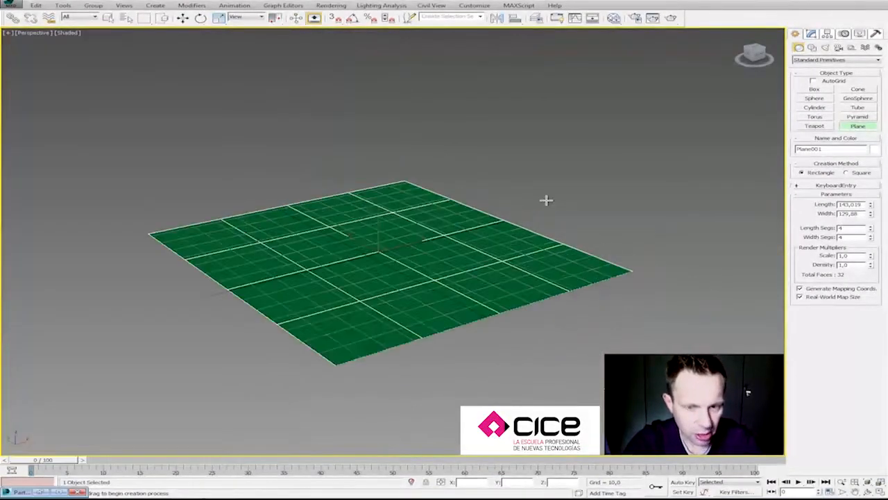
right_click(499, 283)
Set the plane's length and width segments to 50 each.
click(812, 35)
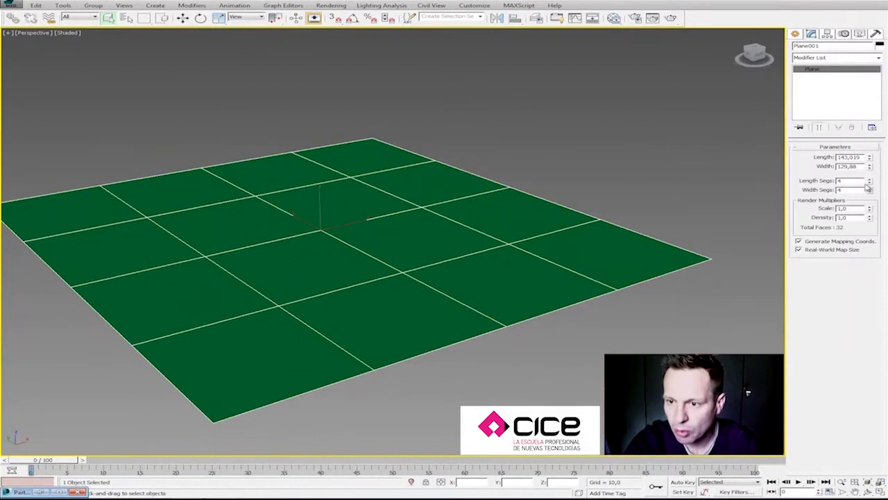
text(50)
key(Tab)
text(50)
key(Return)
alt+middle_drag(464, 327, 589, 334)
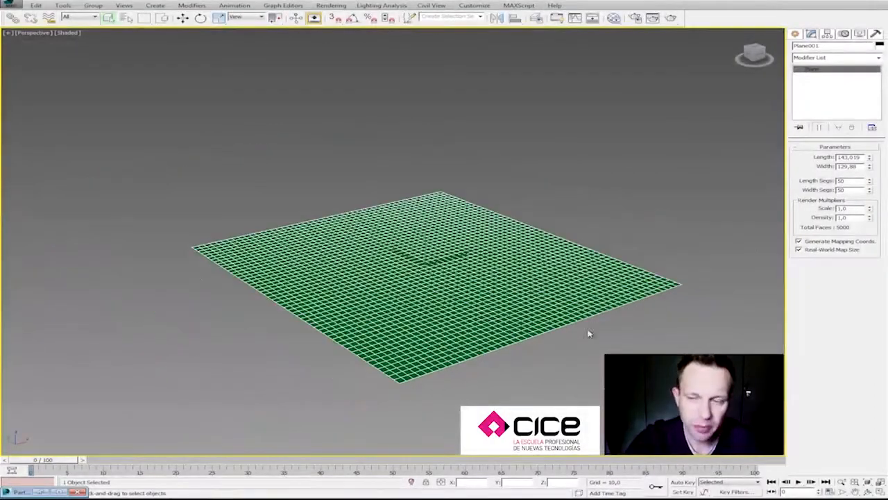
Add a Noise modifier to the plane with Scale 95, Fractal on, and Z strength about 26.6.
click(878, 59)
key(n)
click(816, 116)
scroll(649, 382, up, 3)
drag(855, 245, 869, 174)
click(845, 184)
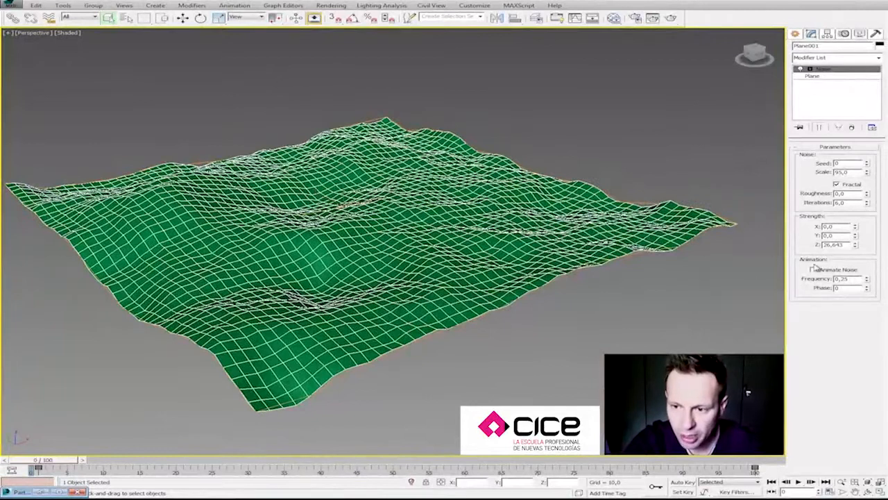
Turn on Animate Noise and open the Curve Editor on the plane's Noise animation curve.
click(813, 270)
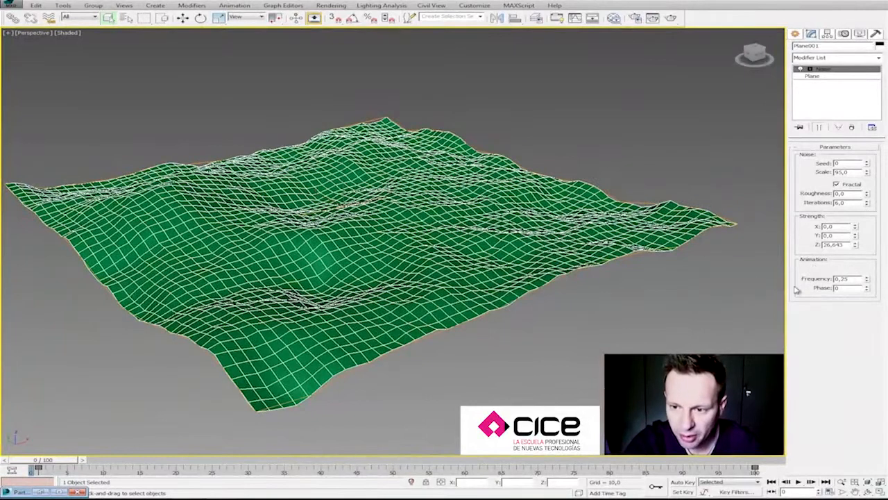
right_click(520, 248)
click(553, 307)
drag(97, 179, 46, 162)
click(35, 158)
click(43, 165)
scroll(335, 201, down, 1)
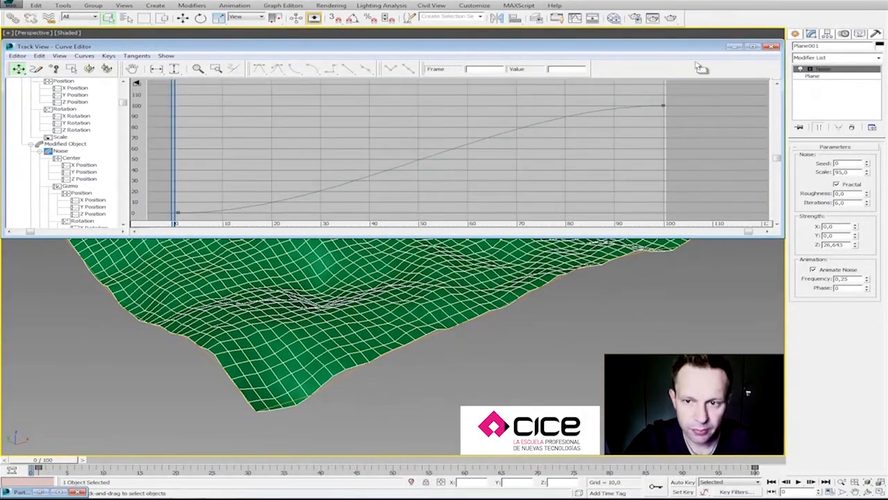
Give both Noise animation keys linear tangents, minimize the Curve Editor, and play the terrain's motion.
drag(201, 233, 163, 229)
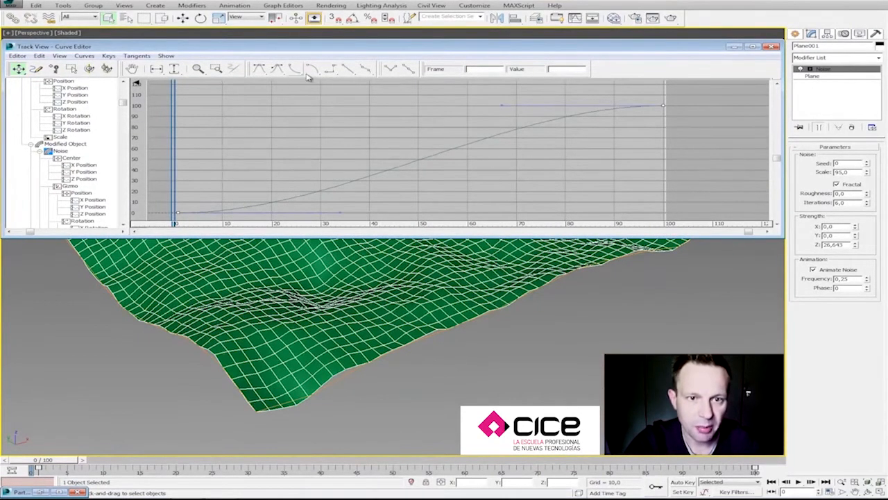
click(347, 69)
click(734, 47)
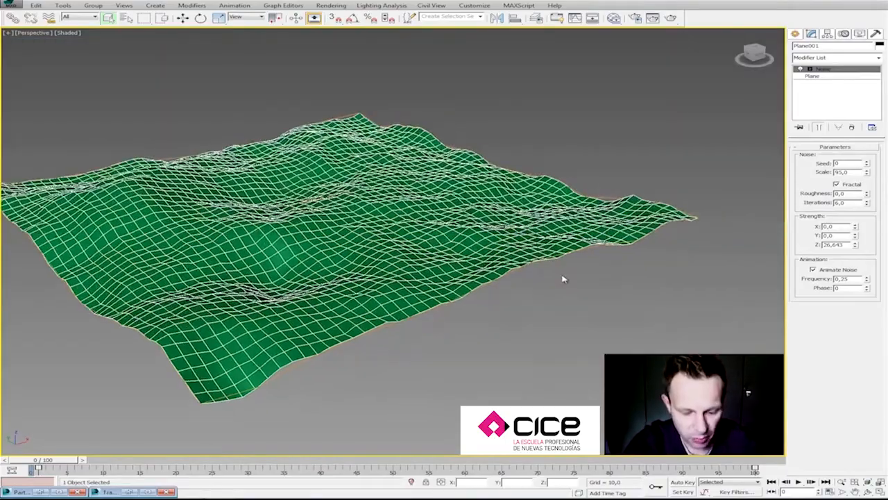
key(/)
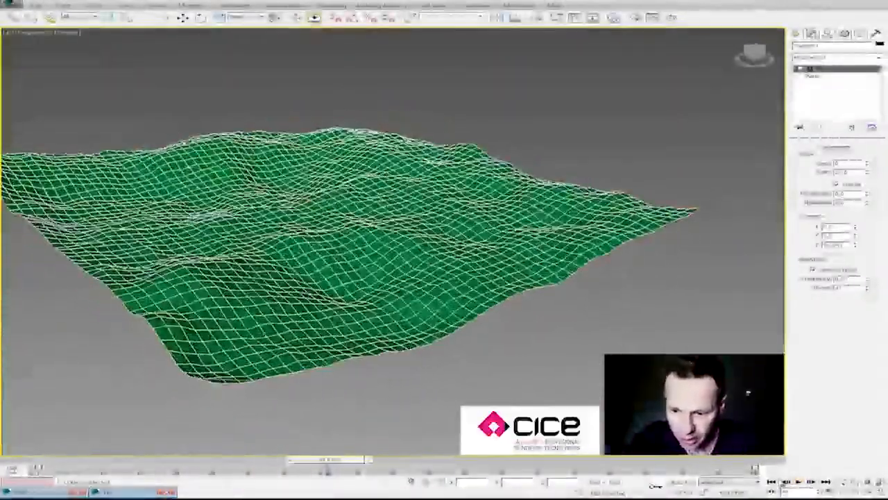
Turn on Auto Key, set the plane's Noise Phase to 10 at frame 100, and play back the terrain animation.
click(682, 482)
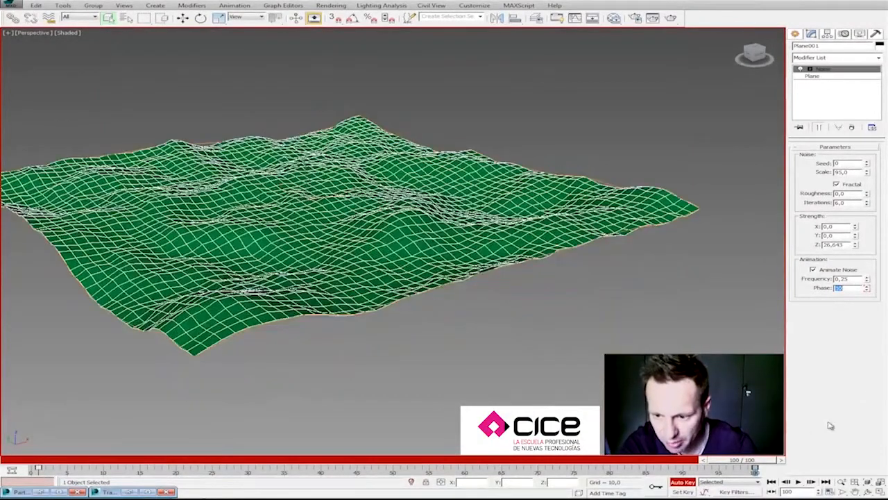
click(799, 481)
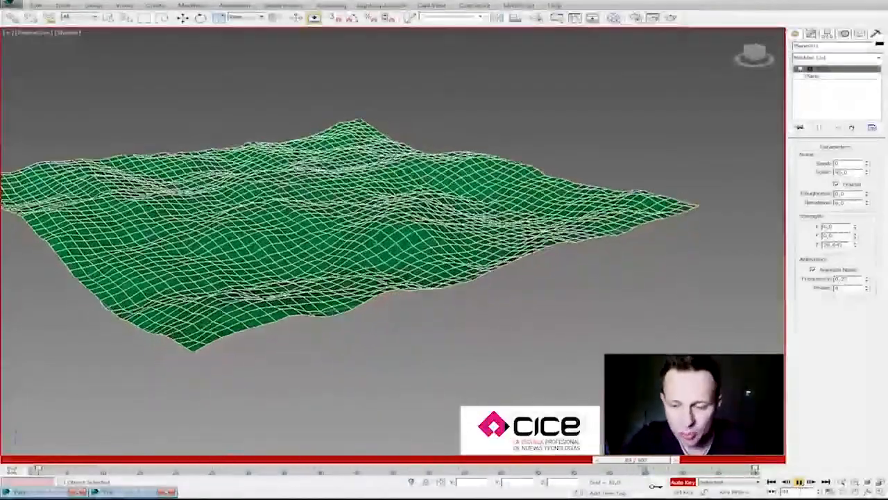
click(799, 482)
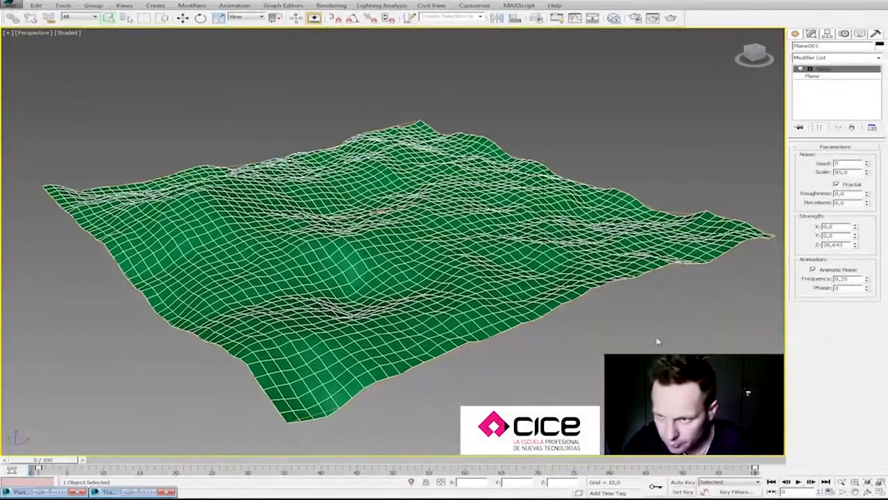
Create a Wind space warp in the Left view, over the animated plane.
click(794, 35)
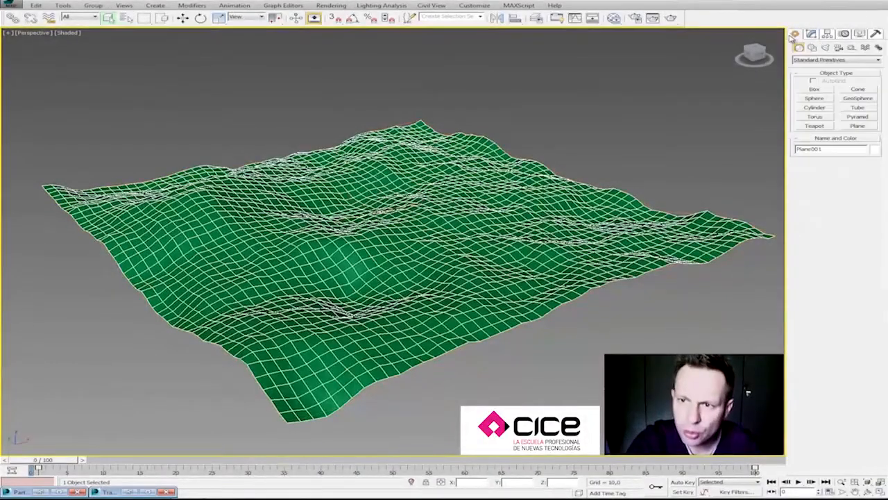
click(865, 47)
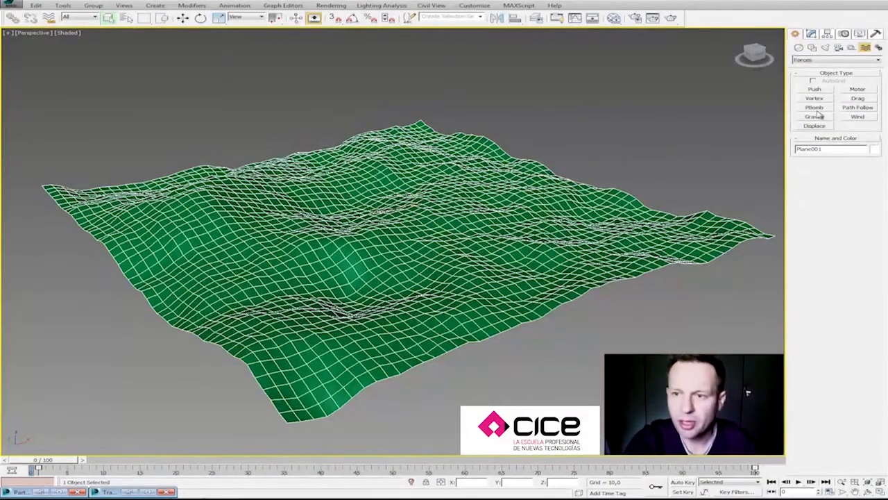
click(858, 116)
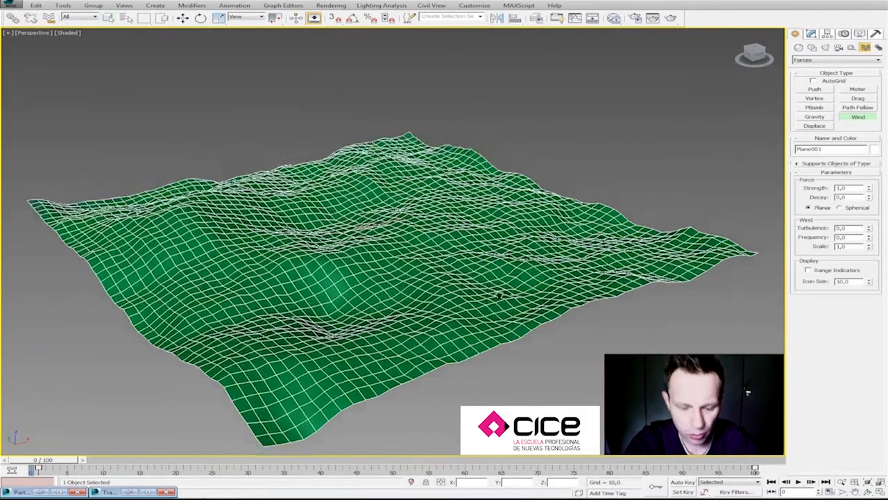
key(l)
drag(404, 270, 421, 331)
right_click(424, 331)
Back in the Perspective view, turn on edged faces and move the Wind along X to about 93.
key(p)
mouse_move(407, 306)
alt+middle_down()
mouse_move(319, 338)
mouse_move(317, 284)
mouse_move(300, 278)
alt+middle_up()
key(F4)
key(w)
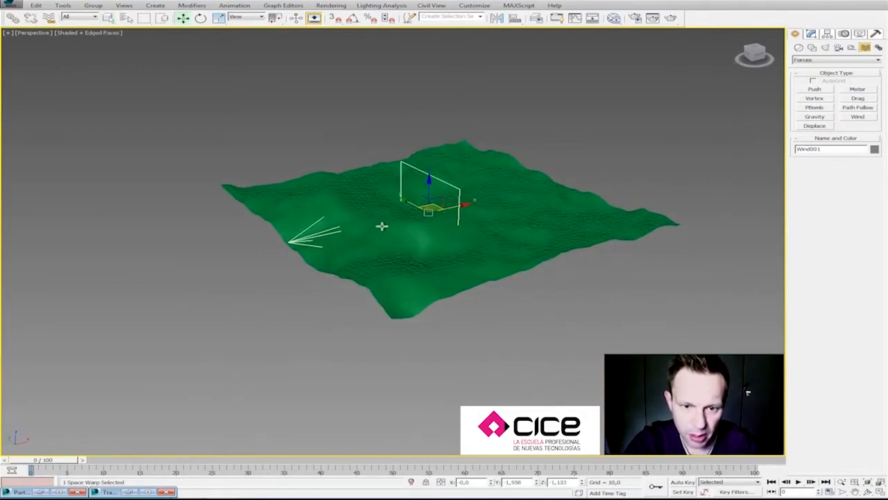
drag(446, 208, 591, 192)
alt+middle_drag(590, 192, 632, 296)
Open Particle View, enter expert mode, and add an mParticles Flow system to the scene.
scroll(459, 283, up, 1)
key(6)
scroll(632, 296, down, 3)
middle_drag(566, 293, 589, 297)
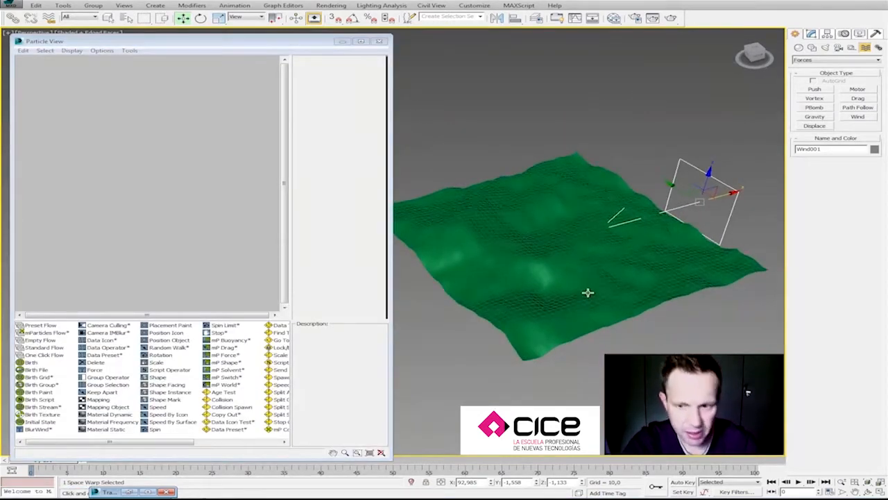
key(ctrl+x)
scroll(583, 292, up, 2)
scroll(606, 278, down, 2)
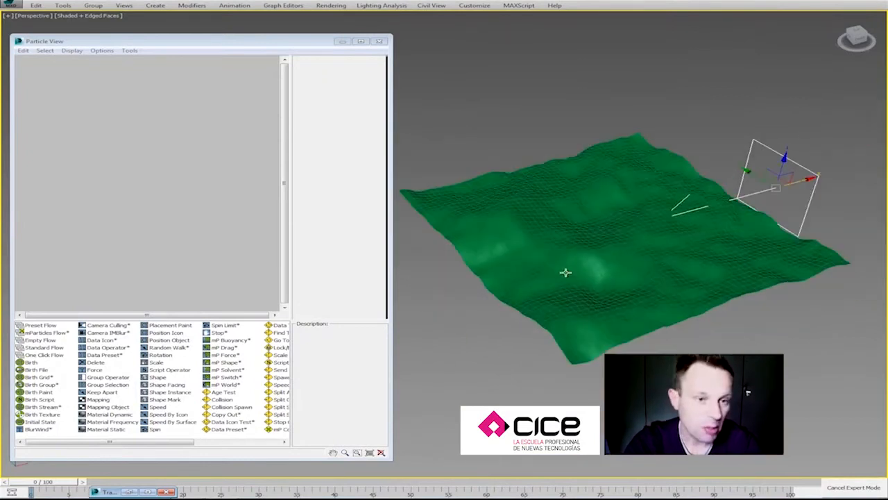
drag(48, 332, 39, 106)
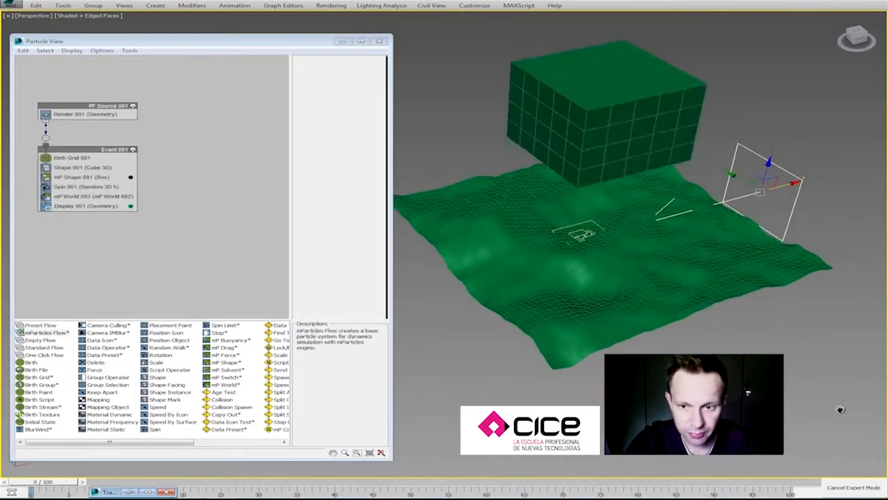
scroll(838, 409, down, 2)
scroll(812, 414, up, 2)
alt+middle_drag(813, 415, 781, 397)
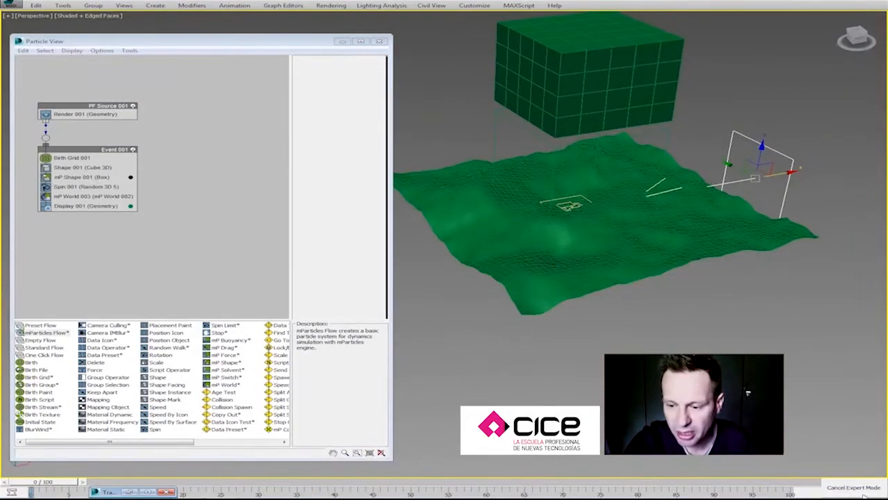
click(837, 486)
middle_drag(632, 331, 668, 354)
key(ctrl+x)
middle_drag(663, 286, 630, 309)
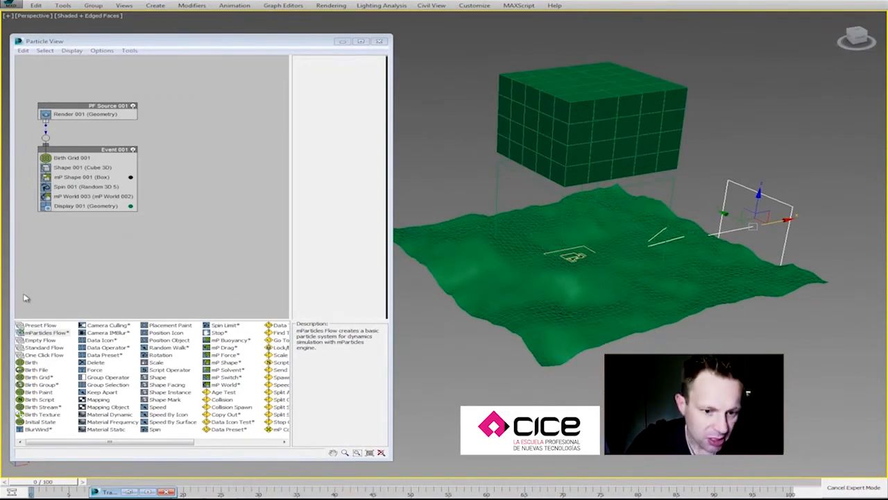
Add an mP Buoyancy operator to Event 001 between the Spin and mP World operators and show its parameters.
drag(161, 444, 193, 446)
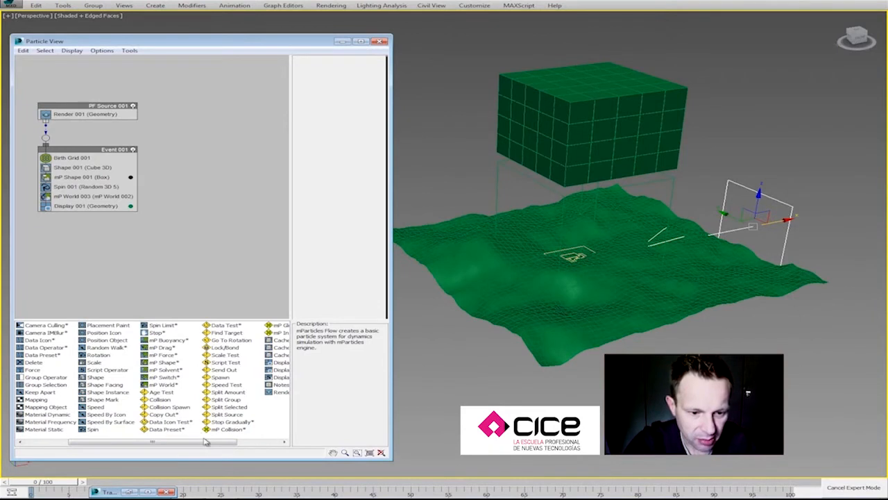
drag(180, 445, 137, 445)
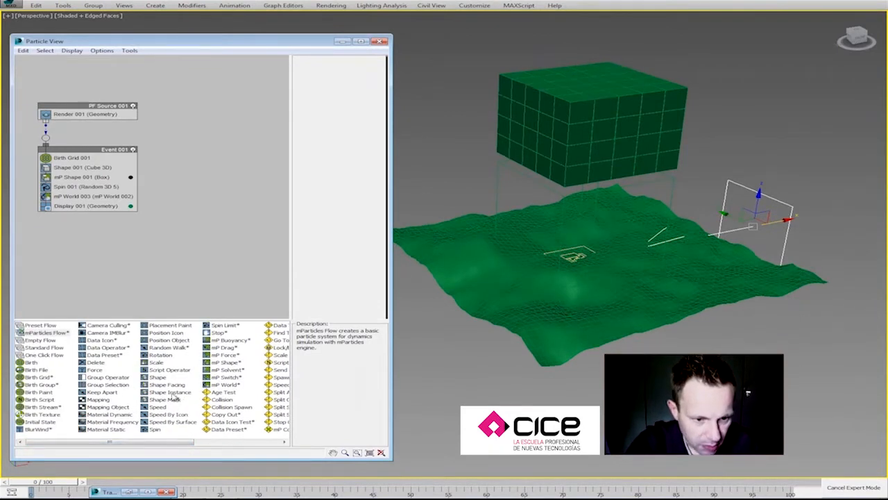
click(124, 421)
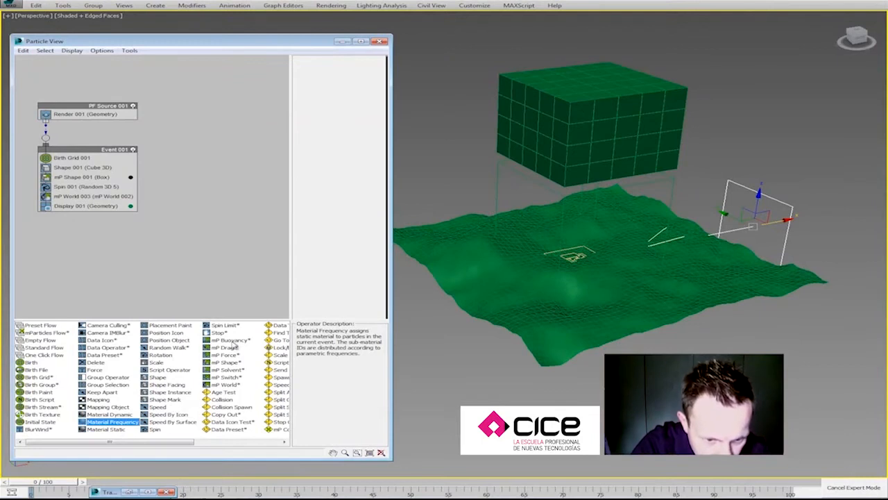
drag(231, 339, 98, 200)
click(97, 199)
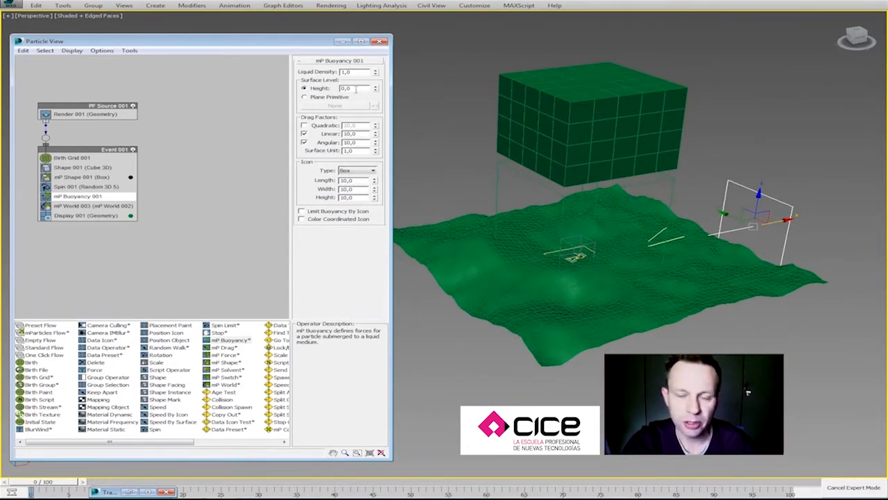
Set the mP Buoyancy operator's surface level height to 50.
middle_drag(682, 322, 682, 333)
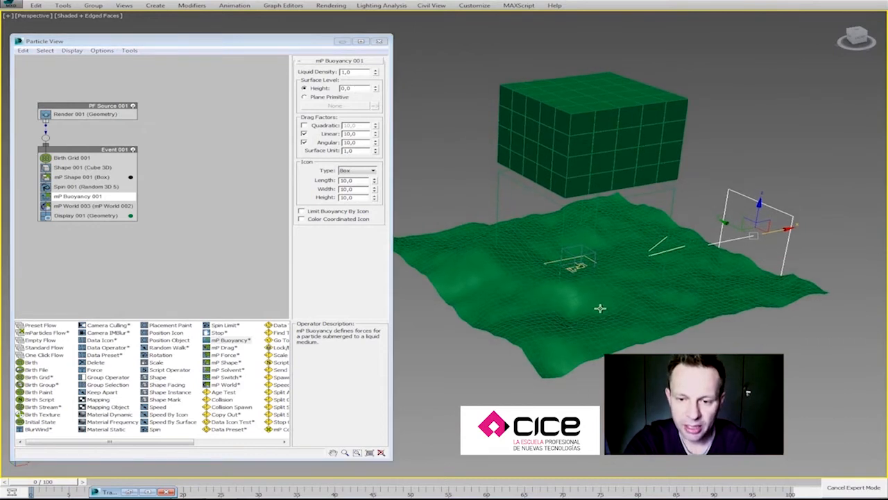
click(354, 88)
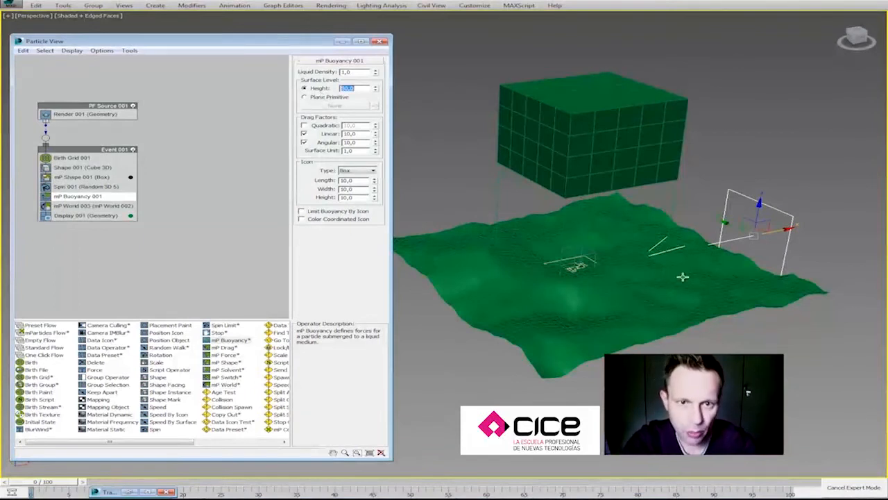
middle_drag(682, 277, 687, 282)
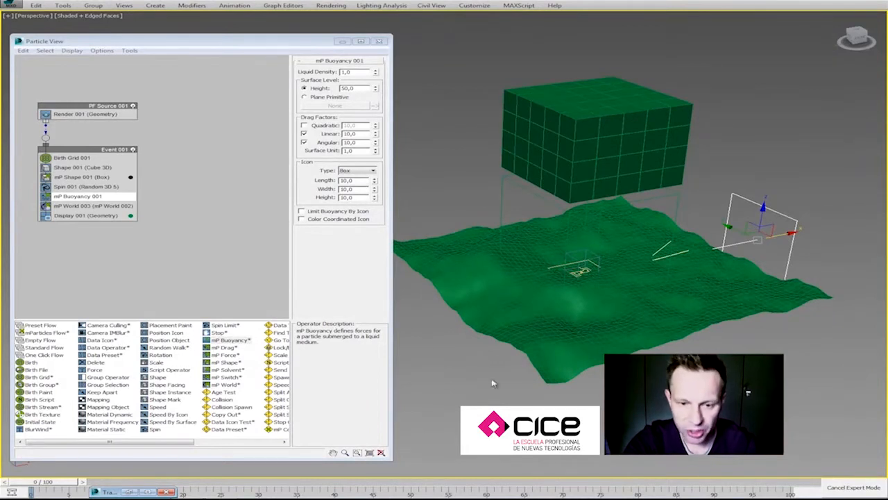
Leave expert mode, play the buoyancy simulation, and return to the first frame.
click(854, 487)
click(800, 481)
click(801, 481)
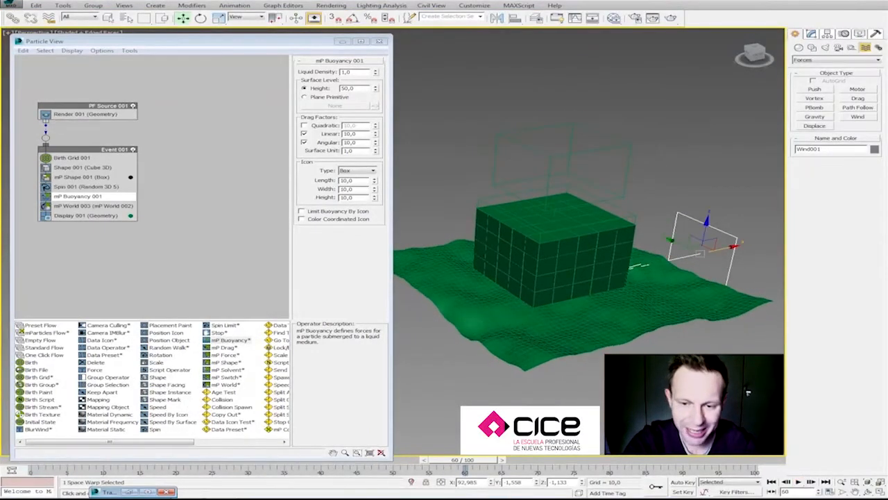
mouse_move(598, 326)
alt+middle_down()
mouse_move(592, 307)
mouse_move(608, 311)
mouse_move(601, 281)
alt+middle_up()
click(771, 482)
Set the mP Buoyancy liquid density to 1.5, play the simulation, and return to the first frame.
click(799, 481)
alt+middle_drag(590, 333, 585, 357)
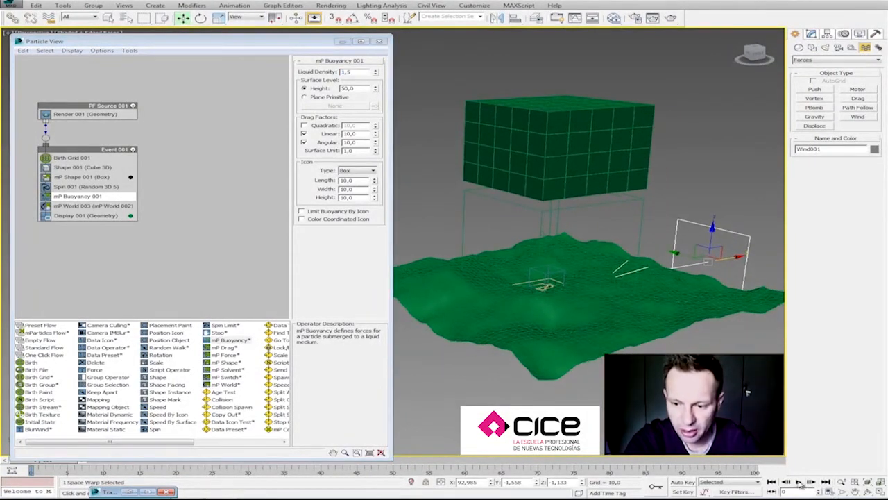
click(799, 482)
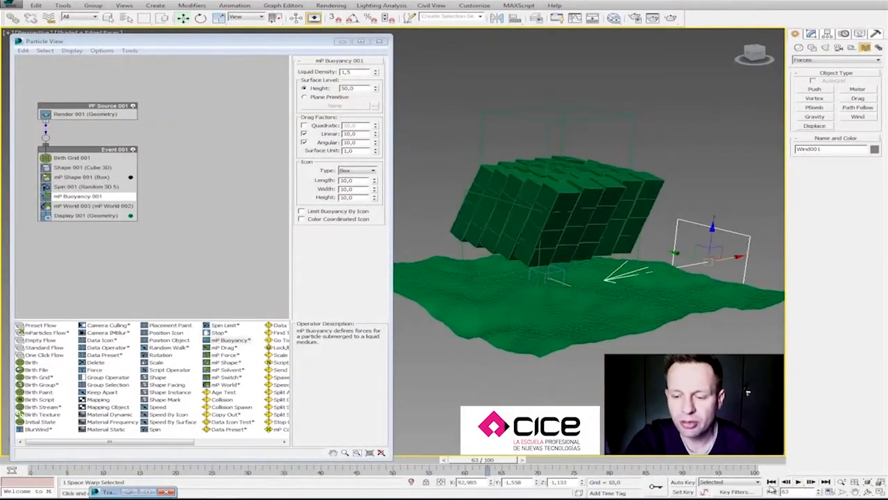
click(771, 481)
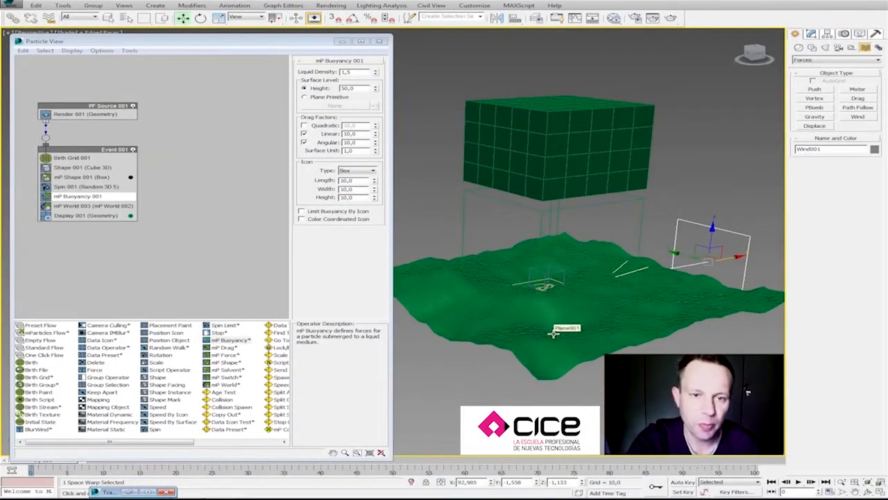
Switch the mP Buoyancy surface level to Plane Primitive and pick the animated plane Plane001 as its surface.
click(304, 97)
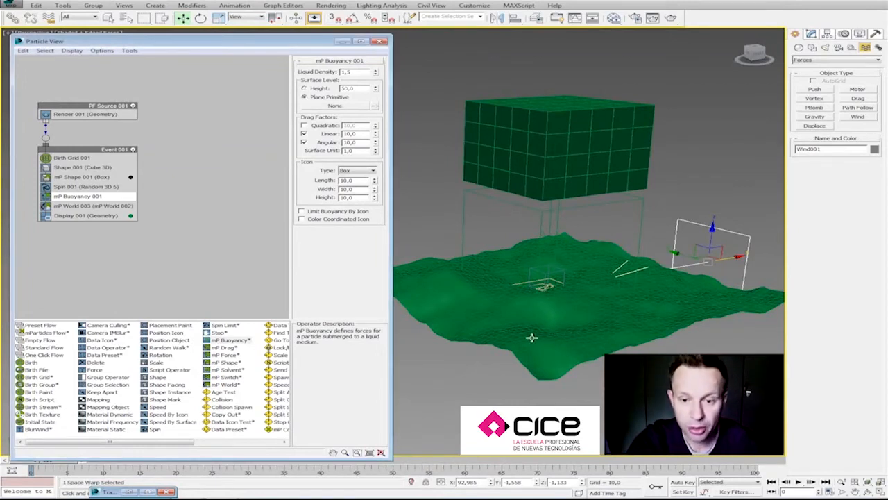
click(531, 337)
click(811, 33)
click(813, 76)
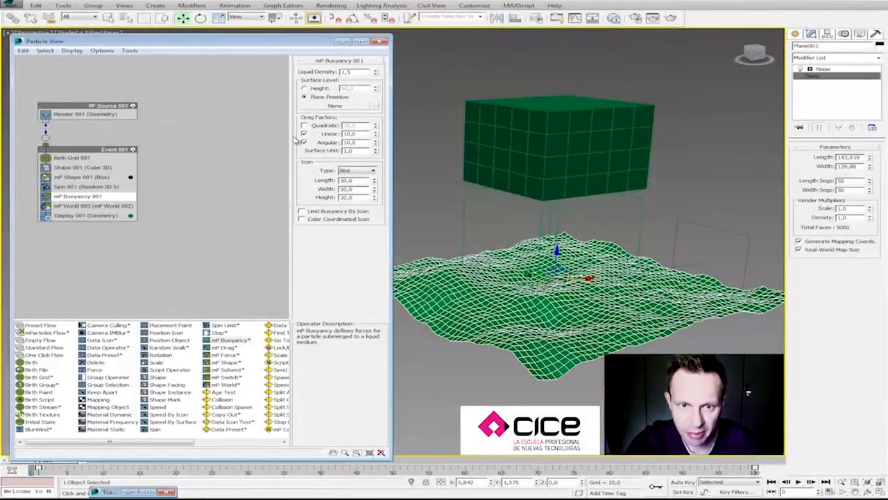
click(335, 106)
click(453, 279)
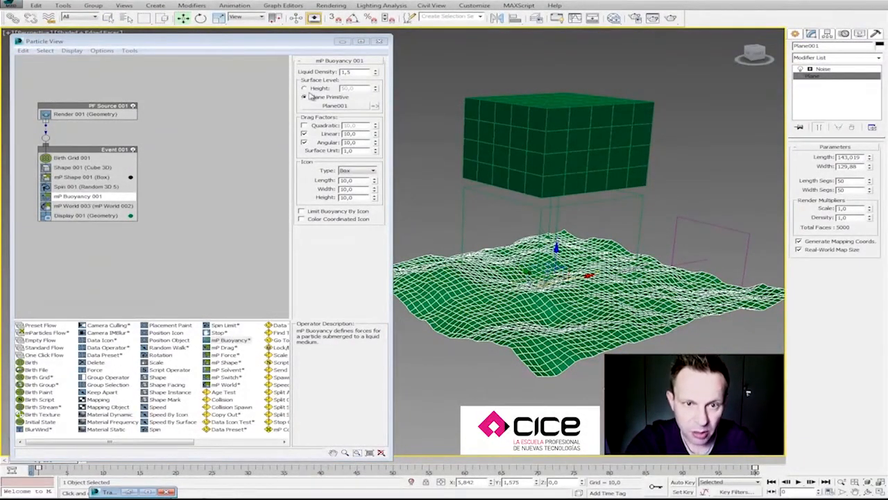
Play the simulation with the plane as the liquid surface, rewind it, and view the plane from a lower angle.
click(799, 481)
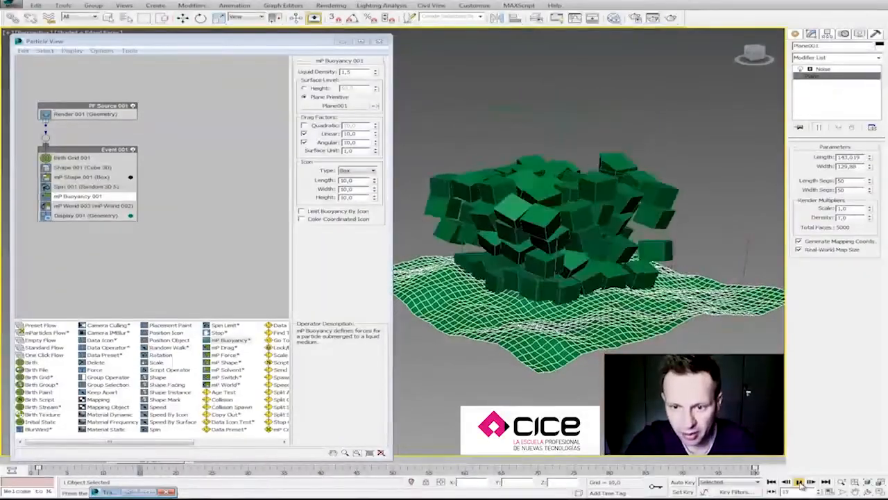
click(800, 481)
click(771, 482)
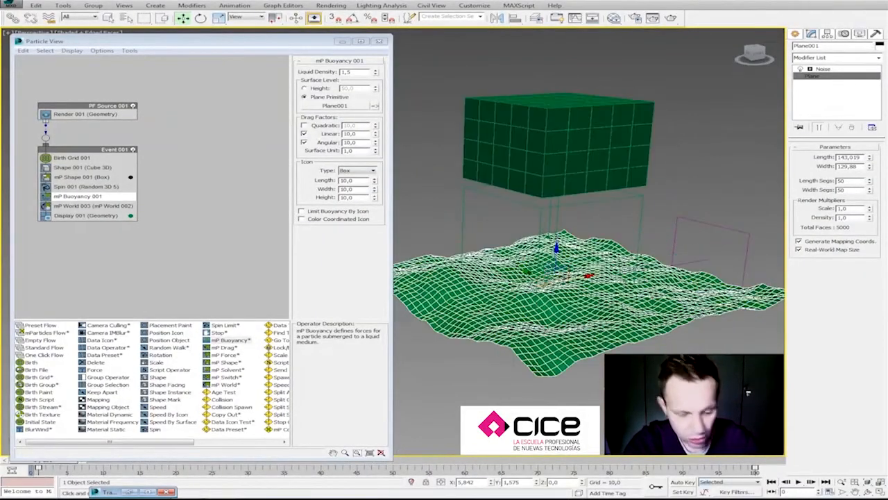
alt+middle_drag(694, 409, 694, 389)
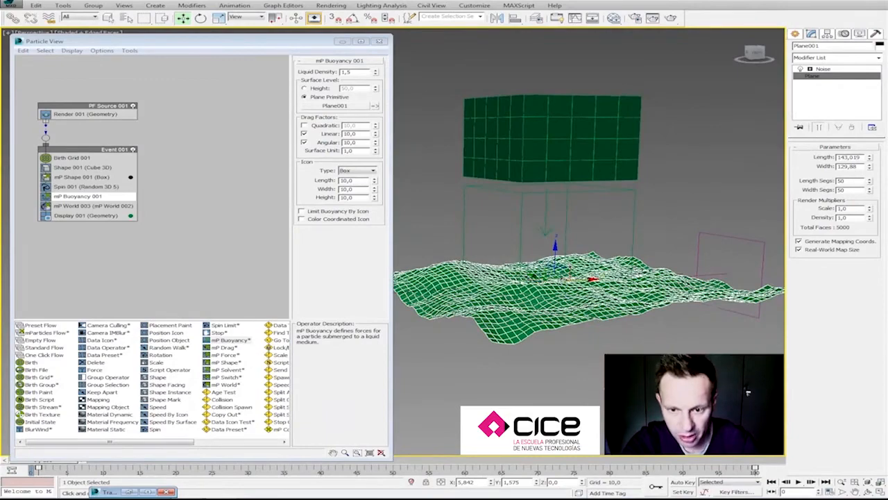
mouse_move(601, 347)
alt+middle_down()
mouse_move(618, 389)
mouse_move(597, 326)
mouse_move(601, 361)
mouse_move(601, 344)
alt+middle_up()
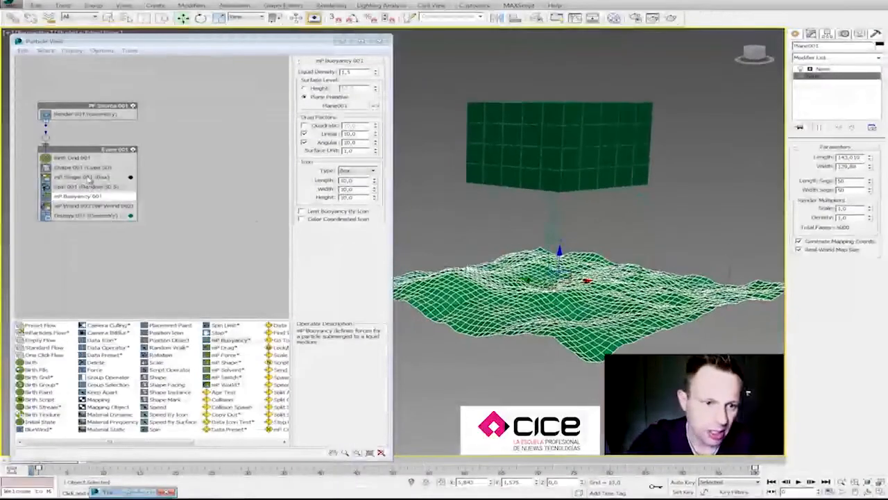
Turn off Ground Collision Plane in the mP World 002 driver and play the simulation.
click(93, 206)
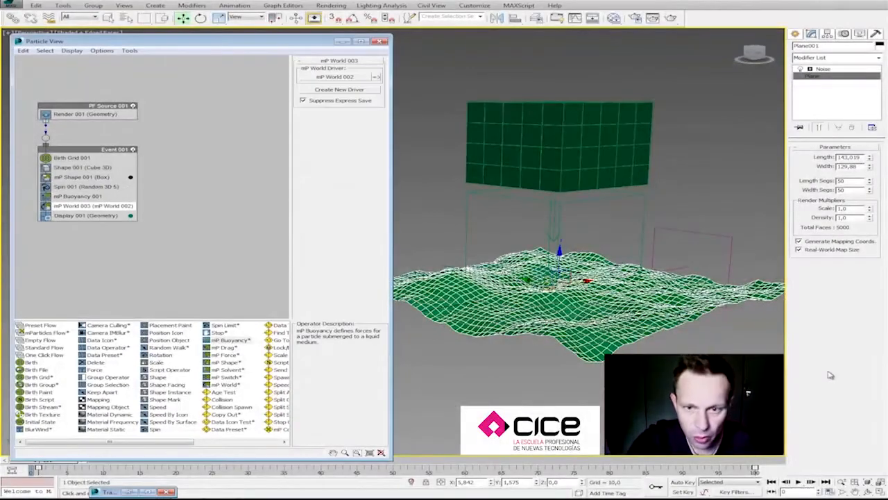
click(376, 77)
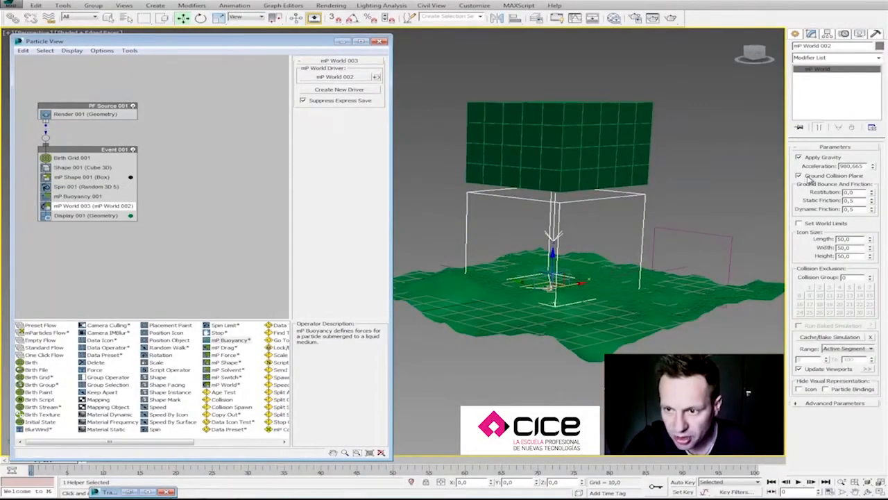
middle_drag(667, 326, 658, 325)
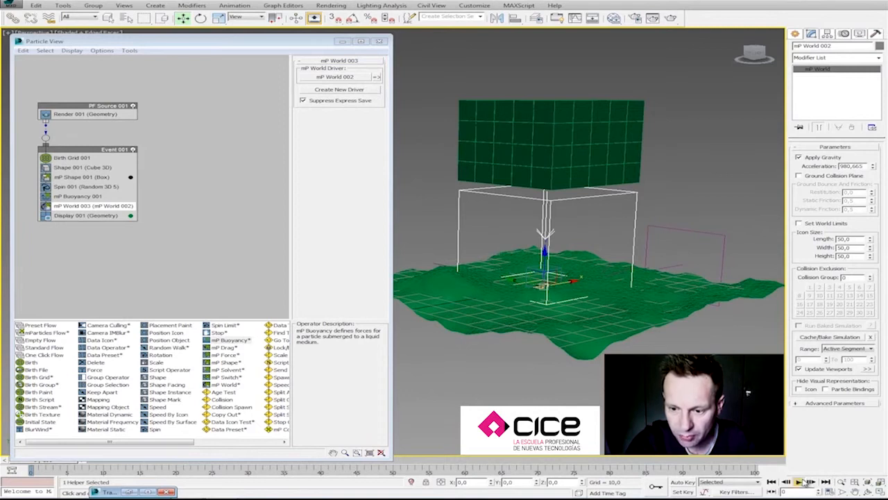
click(800, 482)
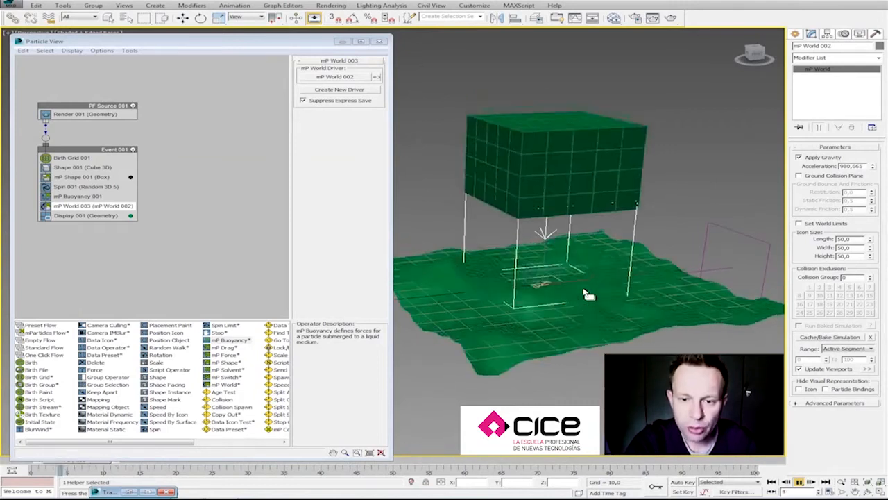
key(Escape)
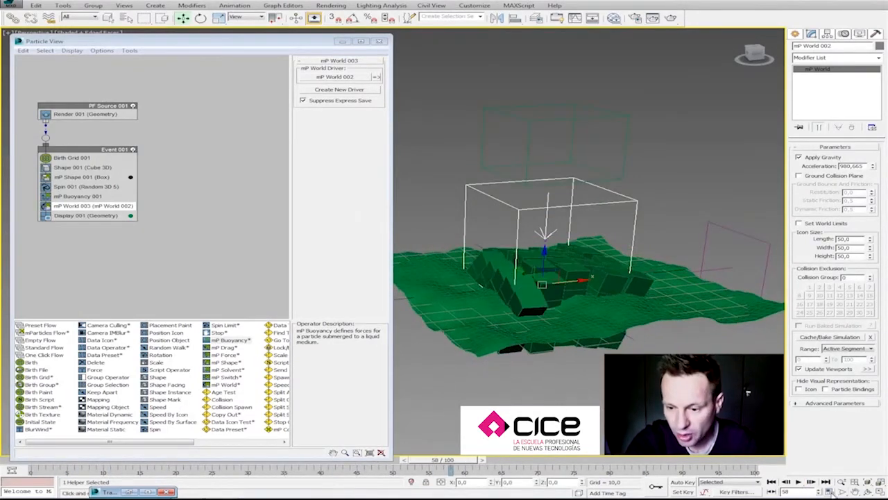
Extend the animation range so that it ends at frame 250.
click(831, 490)
double_click(422, 263)
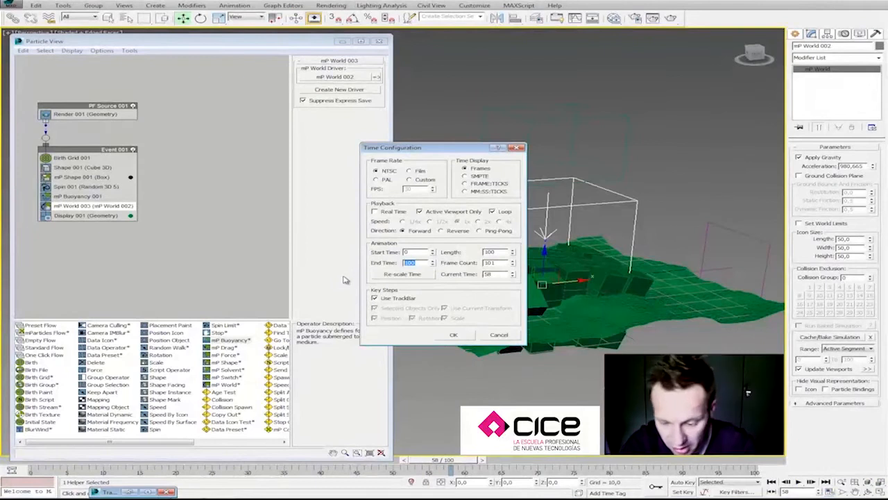
key(Return)
click(457, 337)
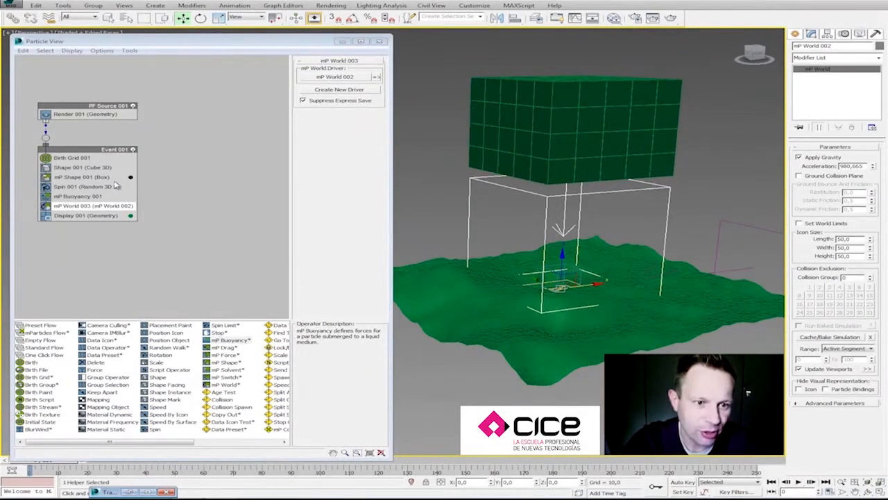
Review the Shape, Spin, mP Shape and mP Buoyancy settings in Event 001 and play the simulation.
click(87, 169)
click(89, 187)
click(88, 179)
click(87, 197)
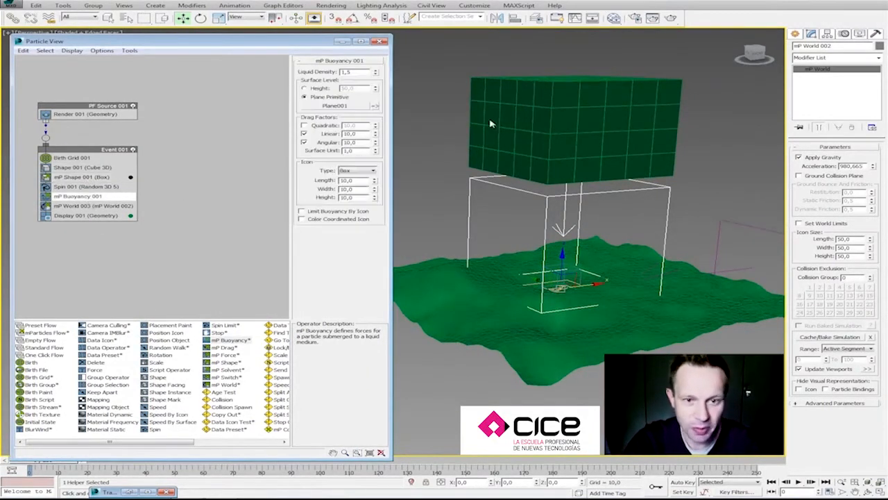
click(798, 481)
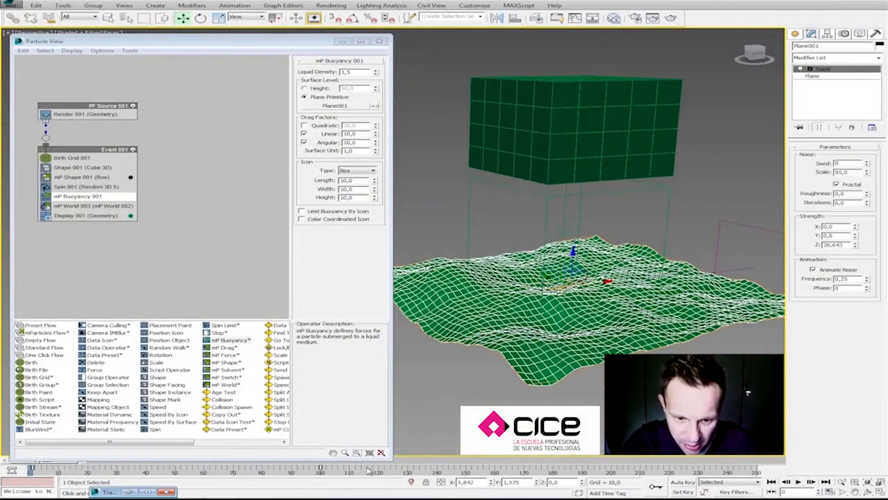
Retime the Noise phase keys of Plane001 to span frames 0 to 250, play the simulation, and rewind it.
drag(322, 472, 360, 477)
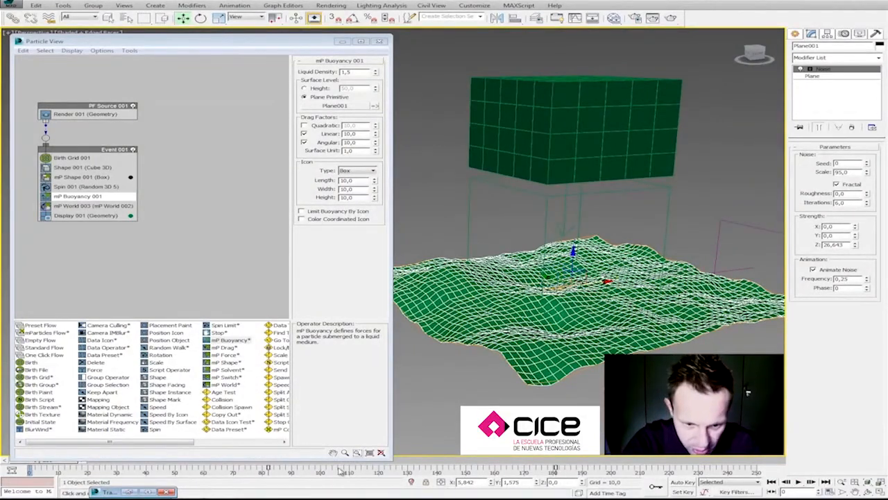
drag(268, 473, 30, 489)
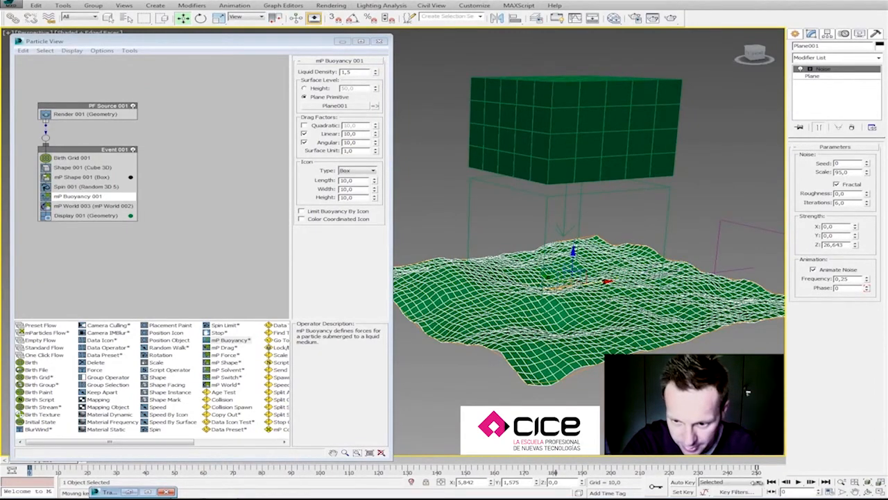
click(798, 481)
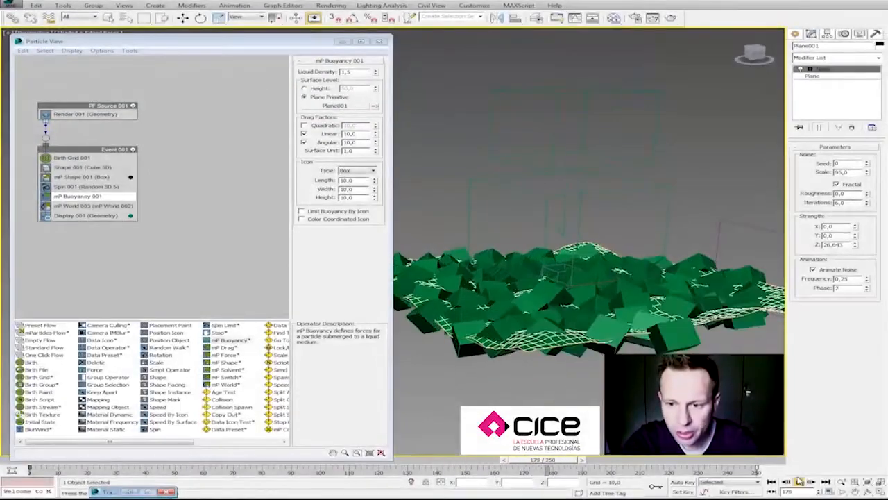
click(771, 481)
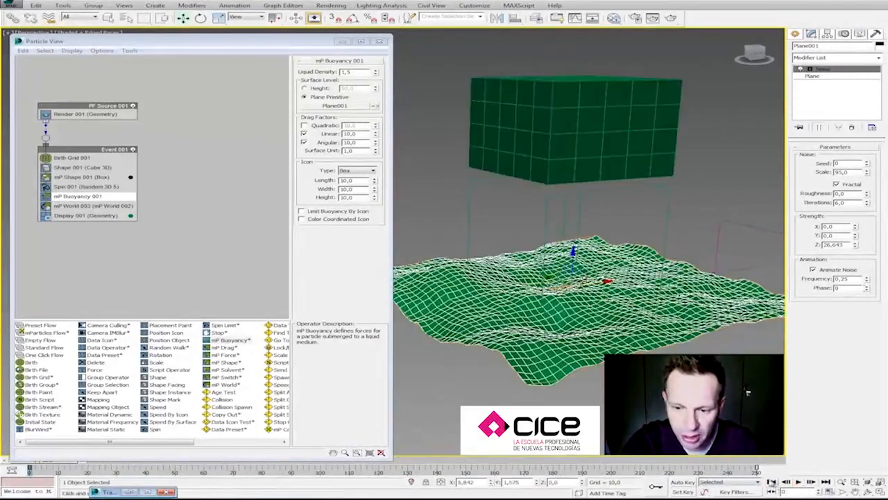
Delete the Spin 001 operator from Event 001, play the simulation without it, and return to the first frame.
right_click(66, 188)
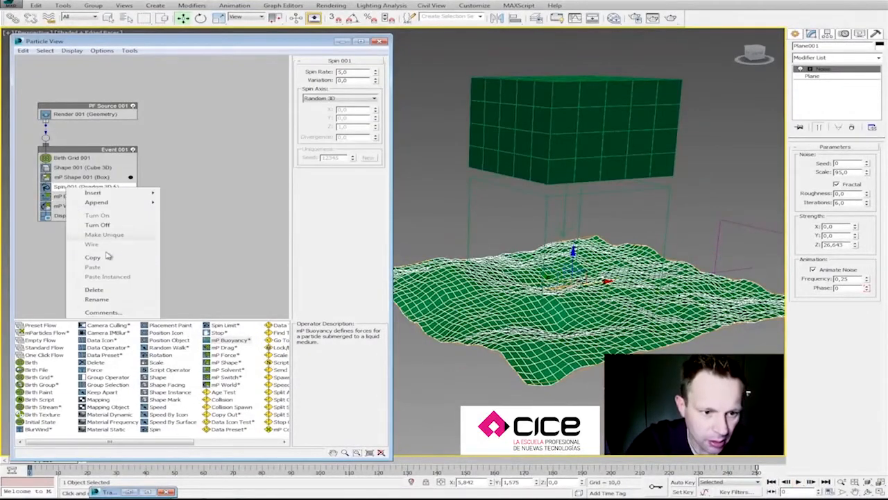
click(108, 290)
click(799, 481)
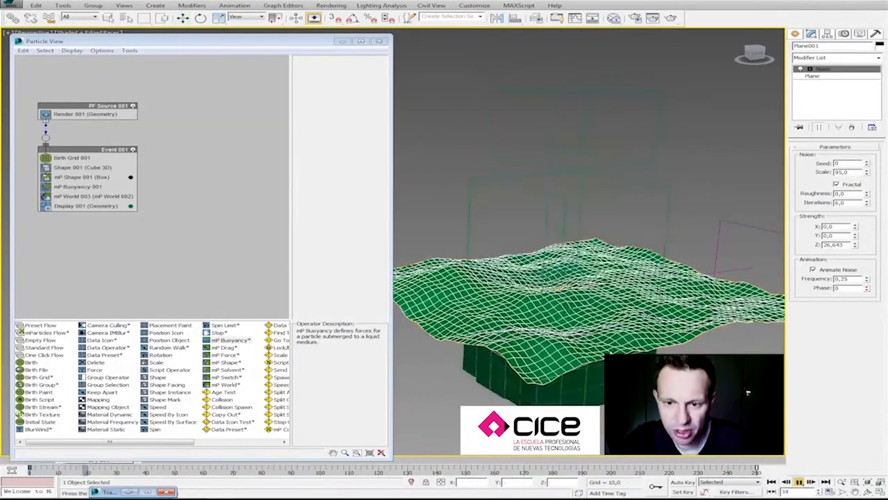
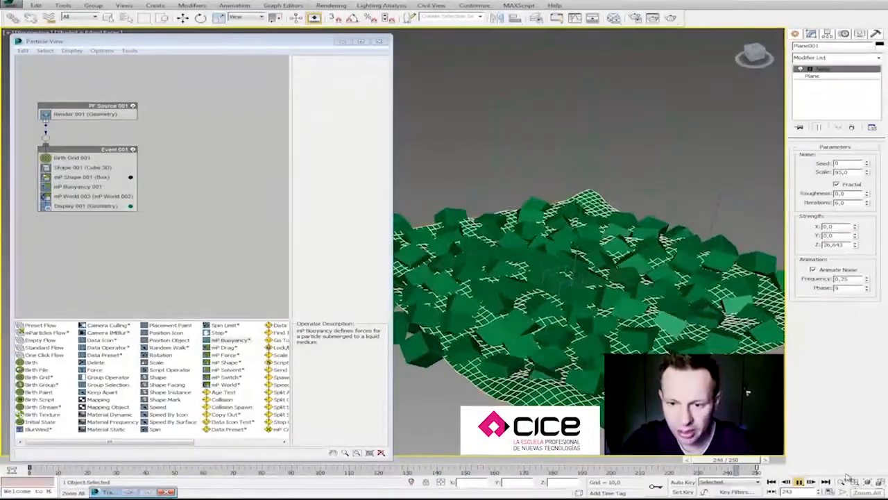
key(w)
click(771, 480)
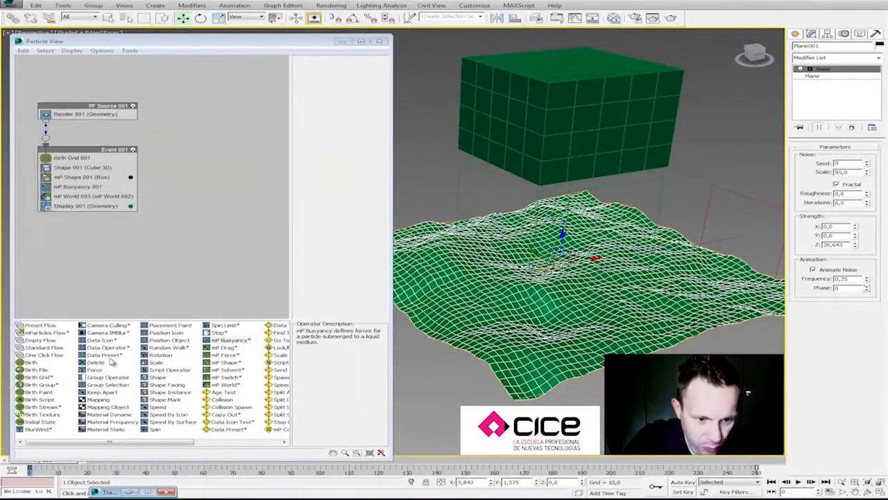
Add an mP Force operator between mP Buoyancy and mP World in Event 001, with Wind001 as its force space warp.
click(169, 347)
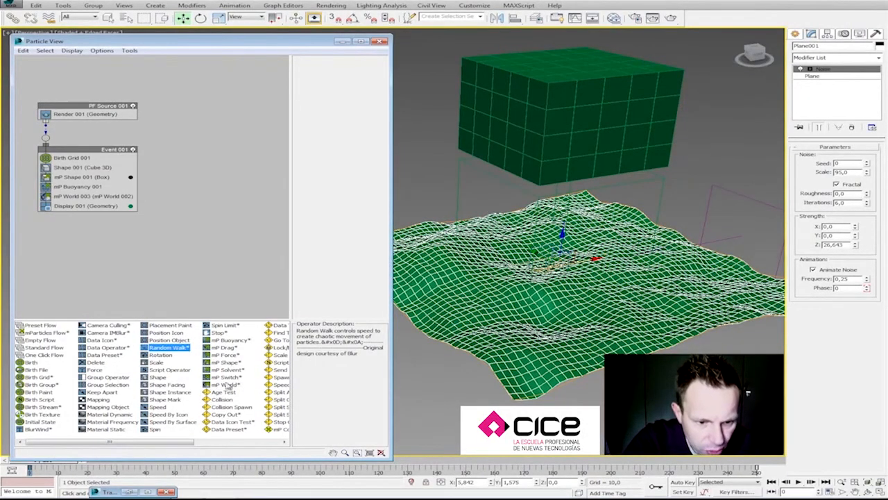
drag(220, 355, 102, 209)
drag(102, 208, 84, 199)
click(143, 197)
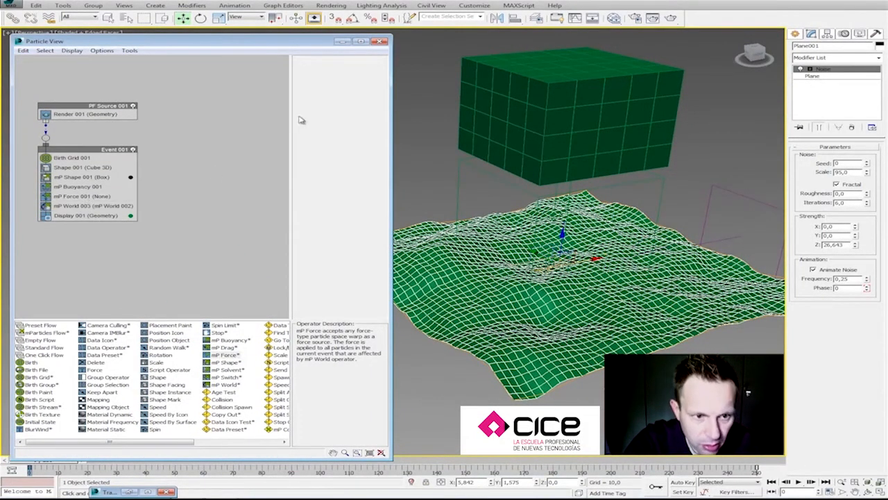
click(82, 199)
click(307, 112)
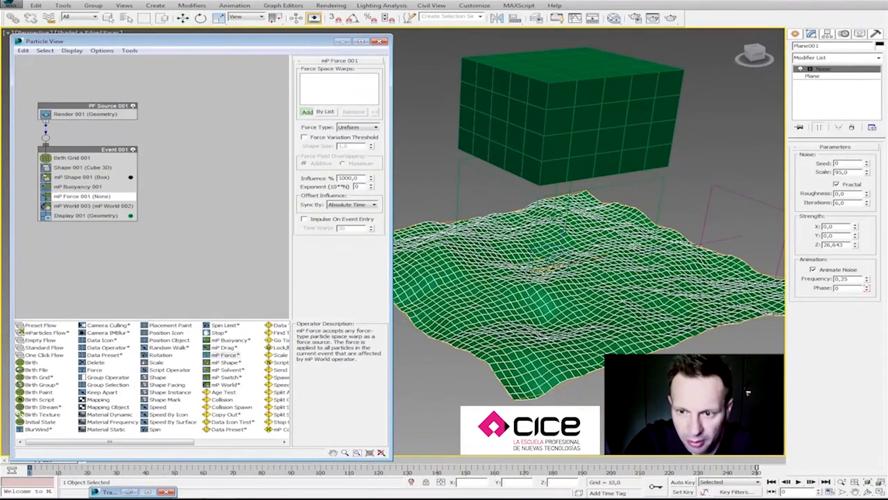
click(703, 229)
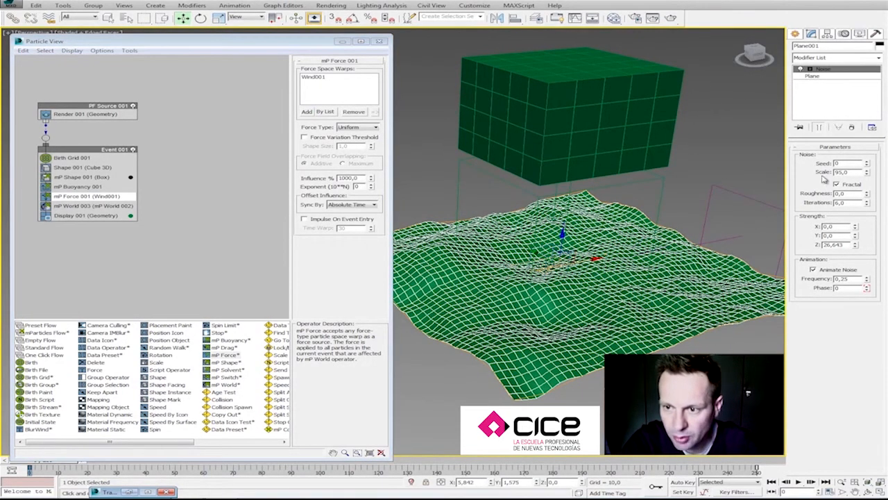
Set the strength of the Wind001 space warp to 10 and play the simulation.
click(703, 224)
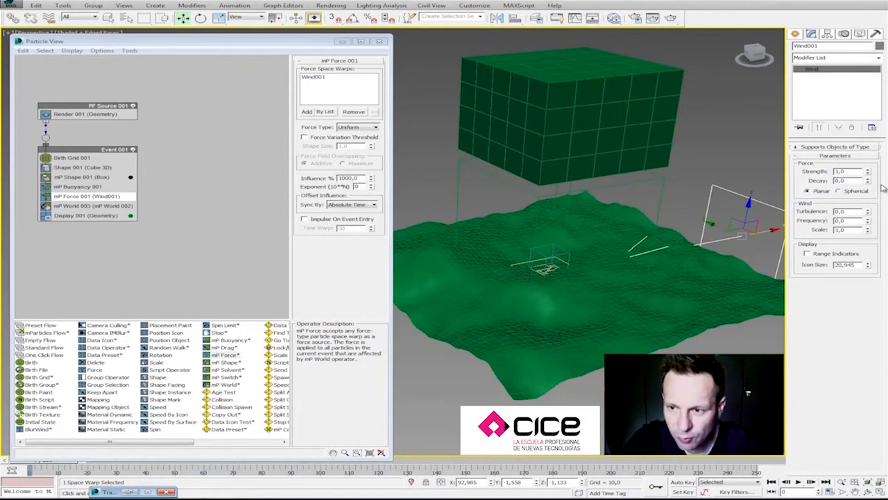
text(10)
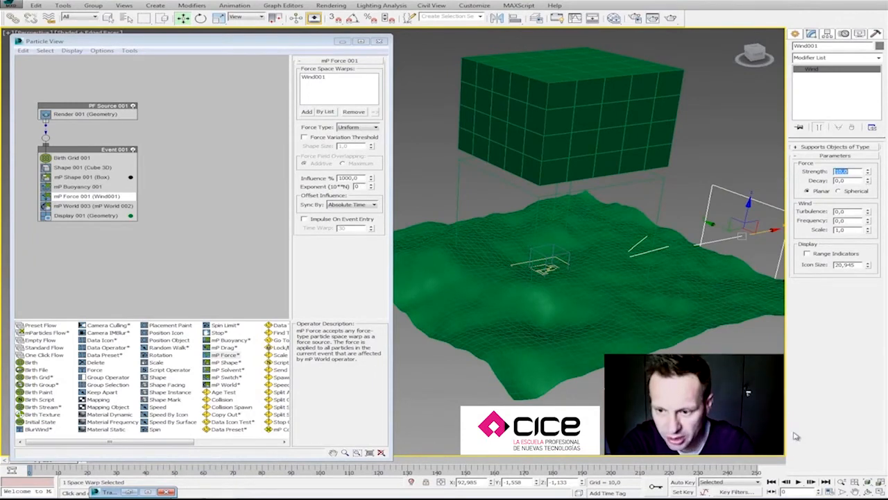
click(799, 481)
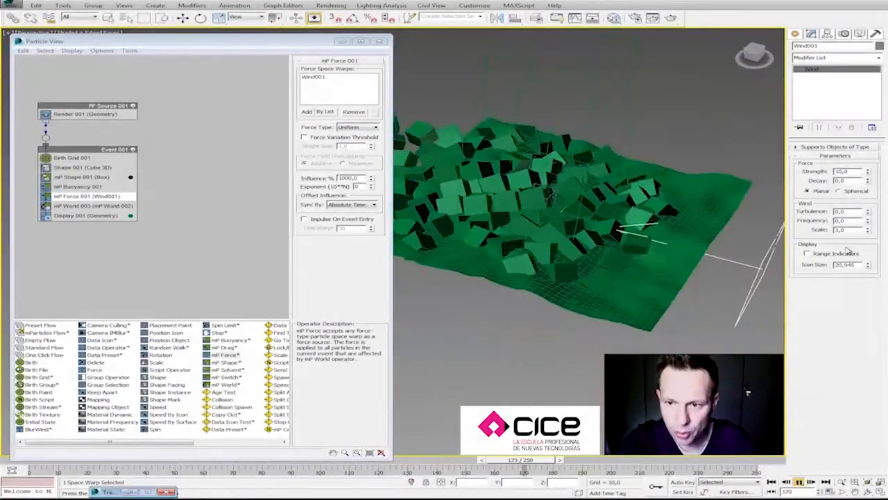
Raise the Wind001 strength to 22.2 during playback, stop the simulation, and rewind it.
drag(867, 172, 870, 127)
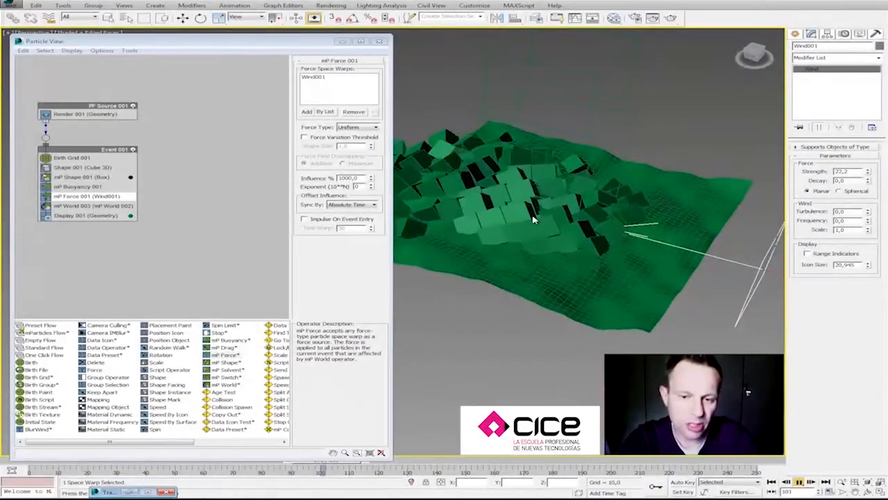
click(799, 481)
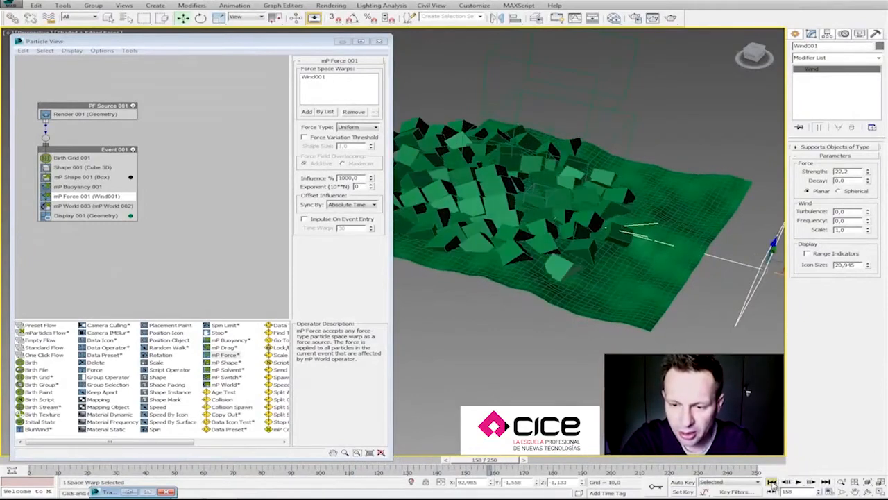
click(771, 481)
Turn on automatic keyframing and key the Noise phase of Plane001 to 20 at frame 250.
click(615, 297)
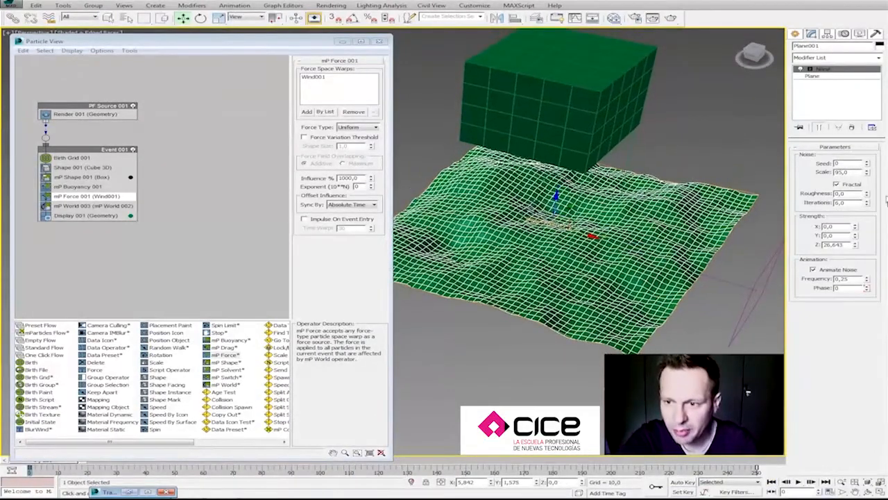
click(683, 481)
click(753, 460)
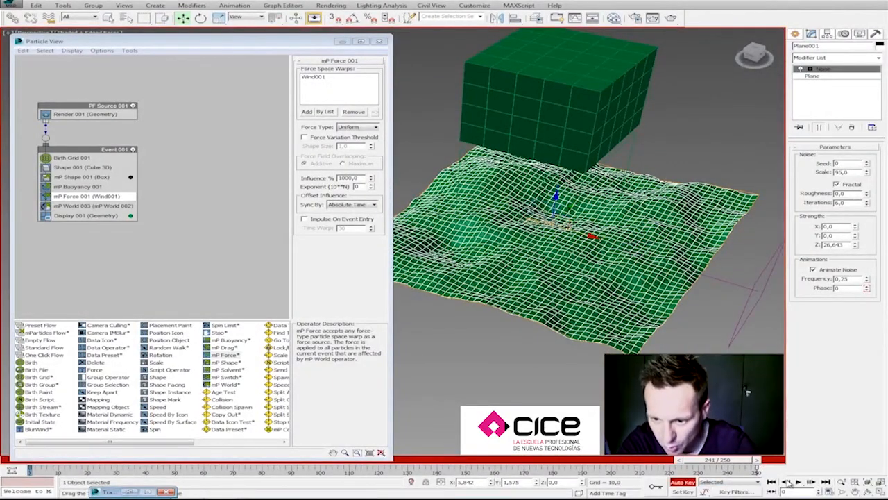
click(825, 482)
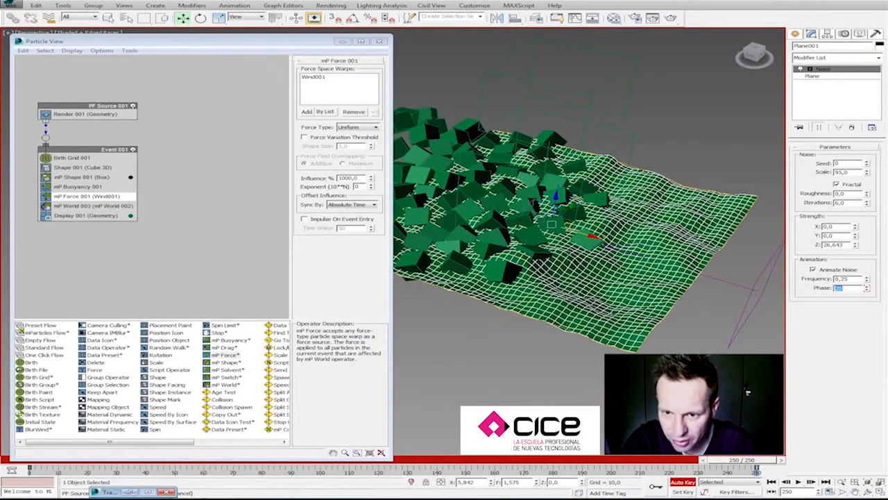
Replay the simulation from the first frame, view the floating cubes from a low angle, and rewind it.
click(772, 481)
click(721, 292)
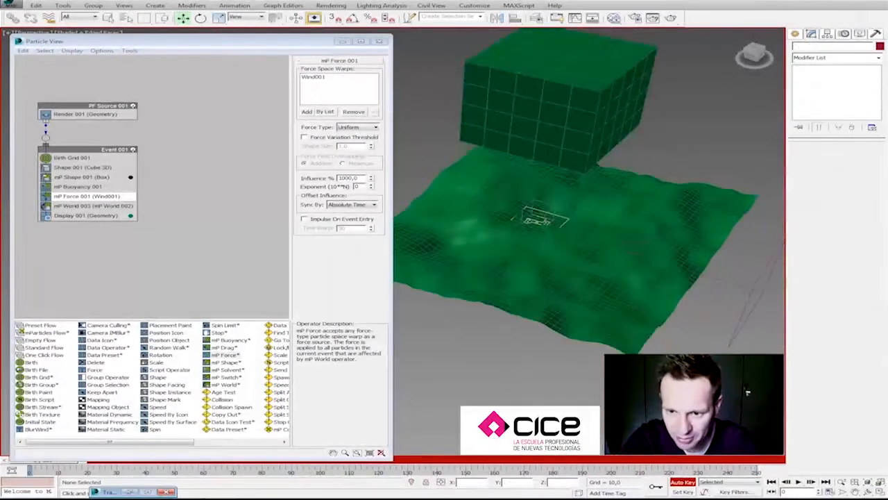
middle_drag(635, 243, 635, 266)
key(ctrl+x)
click(854, 489)
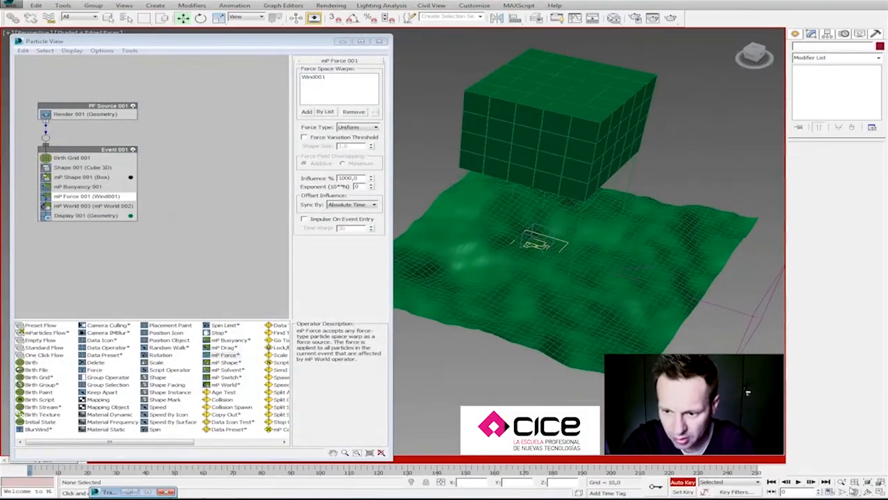
click(798, 482)
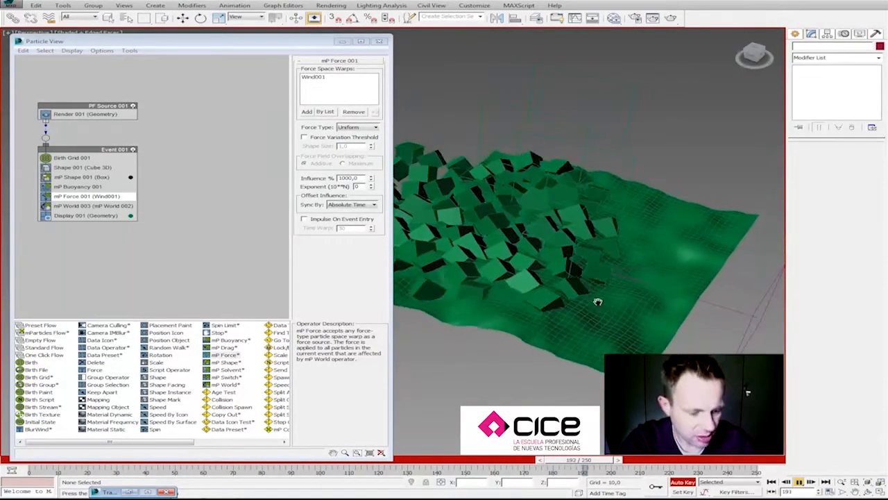
alt+middle_drag(616, 286, 598, 326)
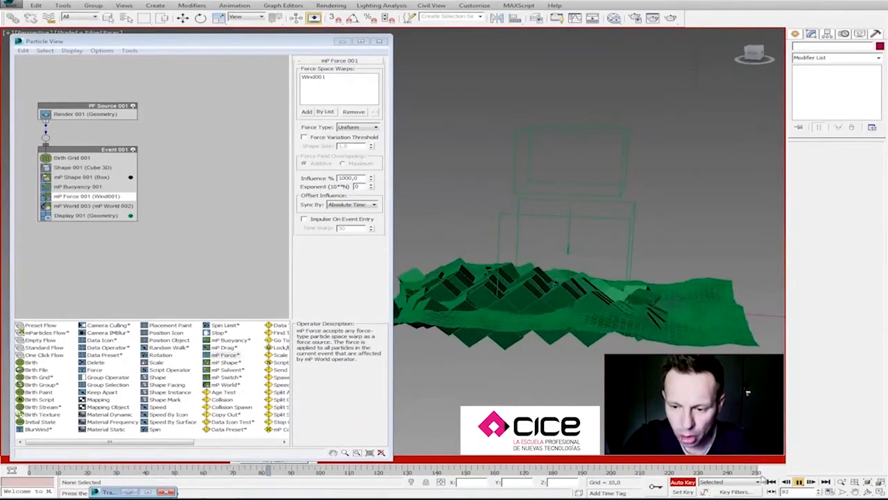
click(799, 482)
click(770, 481)
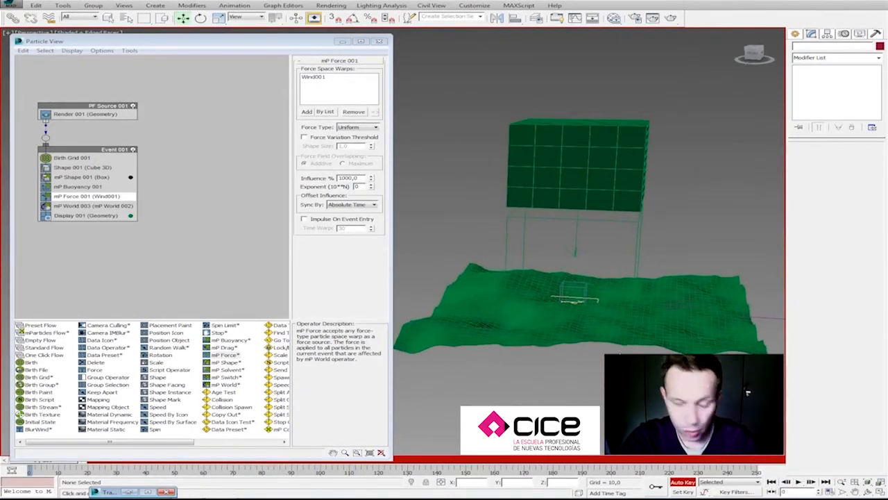
Close Particle View and centre the scene in the viewport.
alt+middle_drag(611, 345, 425, 115)
click(378, 43)
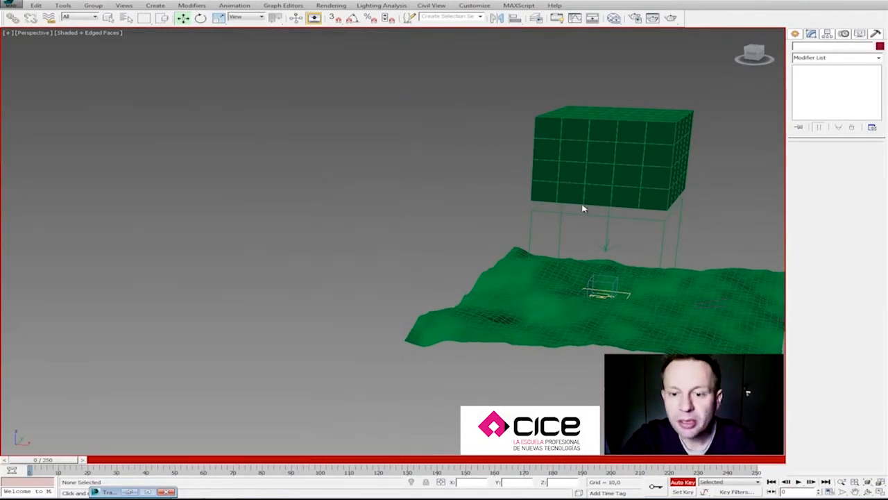
middle_drag(583, 206, 365, 205)
Reset the scene to an empty default file without saving the changes.
click(11, 5)
click(31, 39)
click(442, 261)
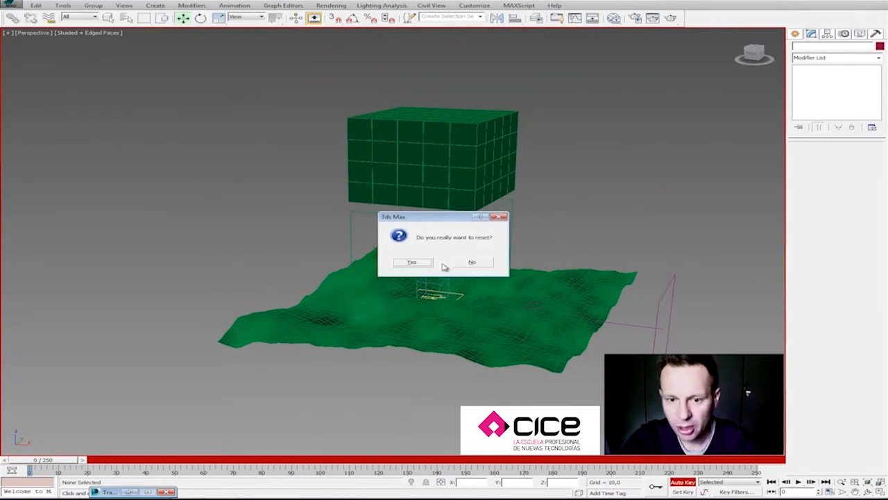
click(428, 262)
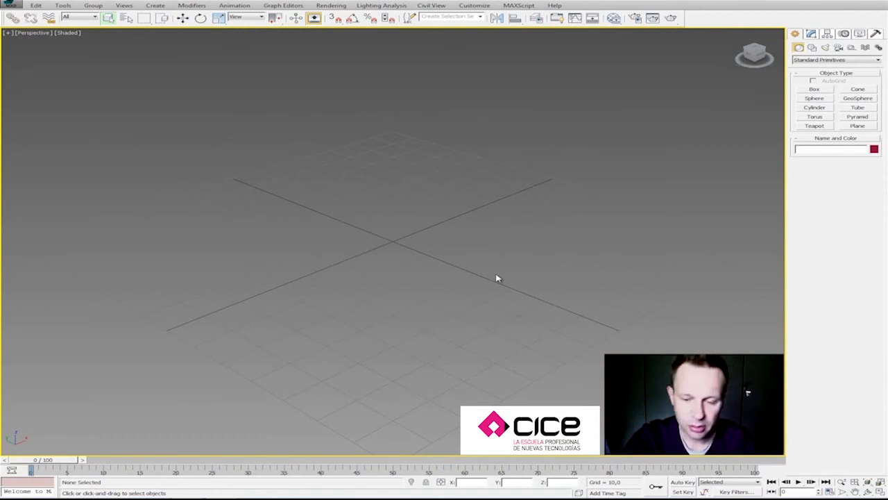